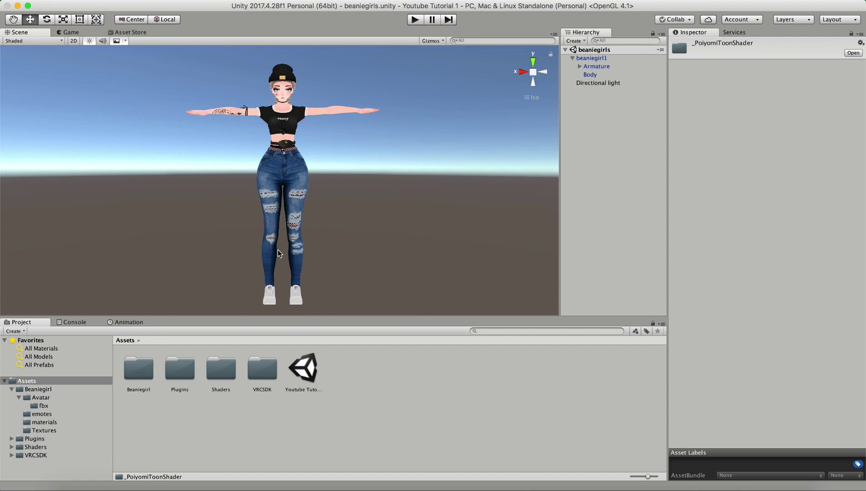
{"action": "scroll", "coordinate": [278, 250], "scroll_direction": "down", "scroll_amount": 2}
{"action": "scroll", "coordinate": [277, 250], "scroll_direction": "up", "scroll_amount": 3}
{"action": "left_click_drag", "start_coordinate": [278, 253], "coordinate": [251, 256], "text": "alt"}
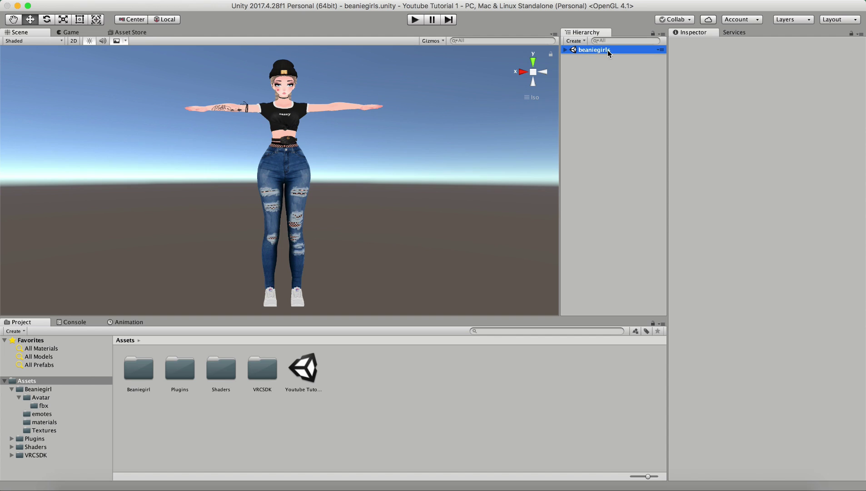
- Add a new scene alongside beaniegirls and save it in the Assets folder as "beaniegirll quest"
{"action": "left_click", "coordinate": [662, 52]}
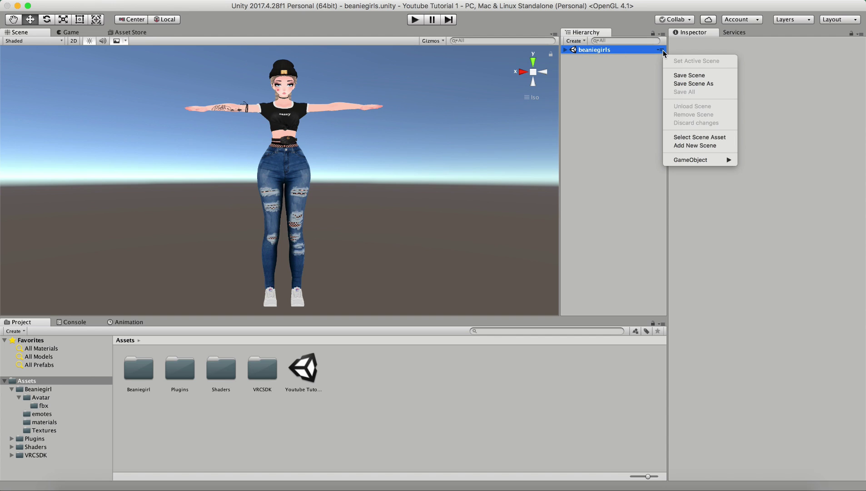
{"action": "left_click", "coordinate": [692, 146]}
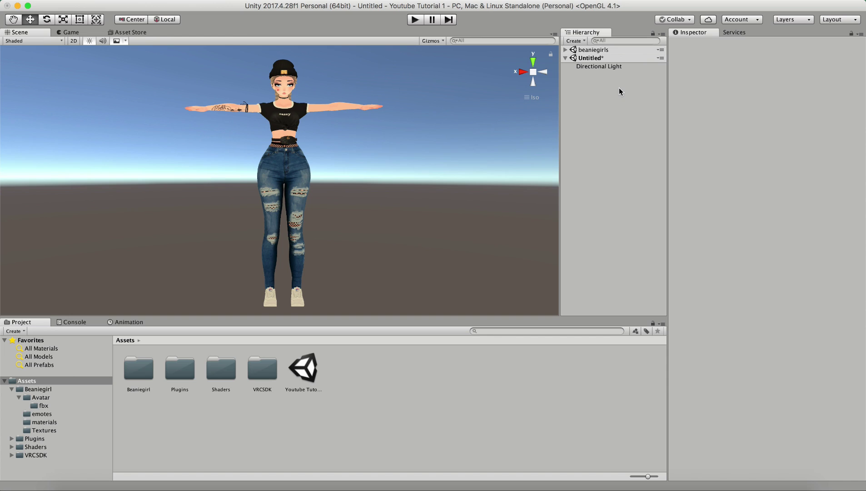
{"action": "key", "text": "super+s"}
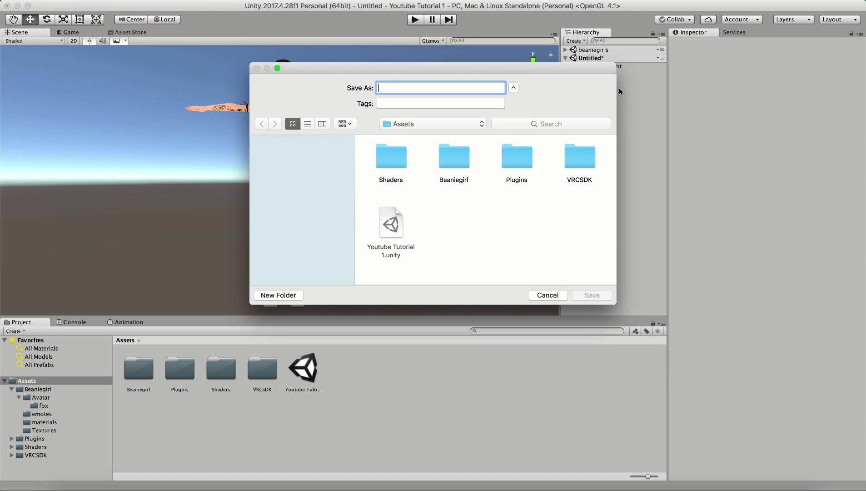
{"action": "type", "text": "beaniegirll quest"}
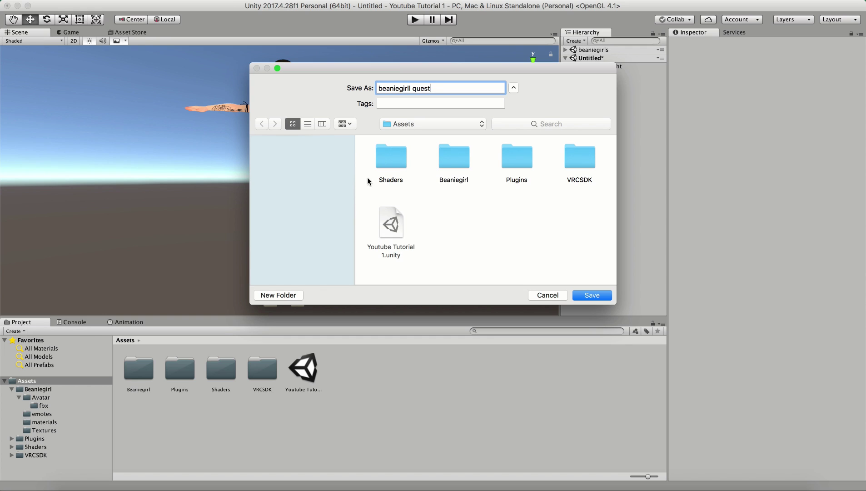
{"action": "key", "text": "Return"}
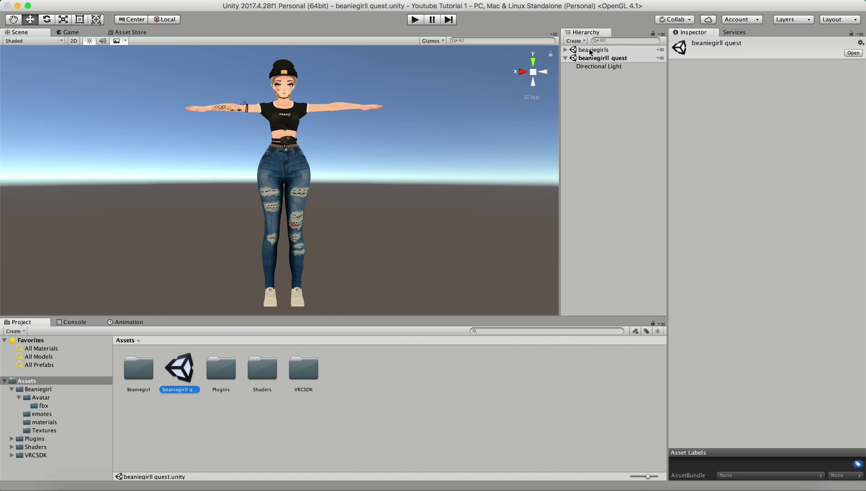
- Unload the beaniegirls scene and load it again
{"action": "left_click", "coordinate": [659, 50]}
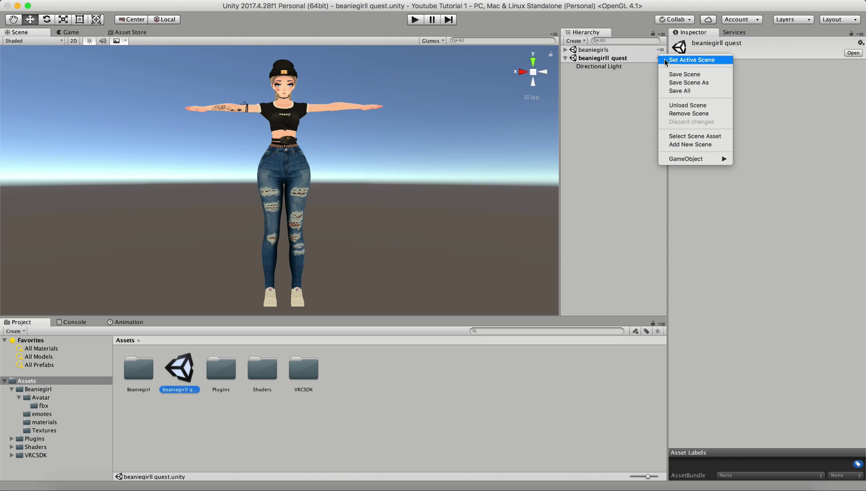
{"action": "left_click", "coordinate": [681, 106]}
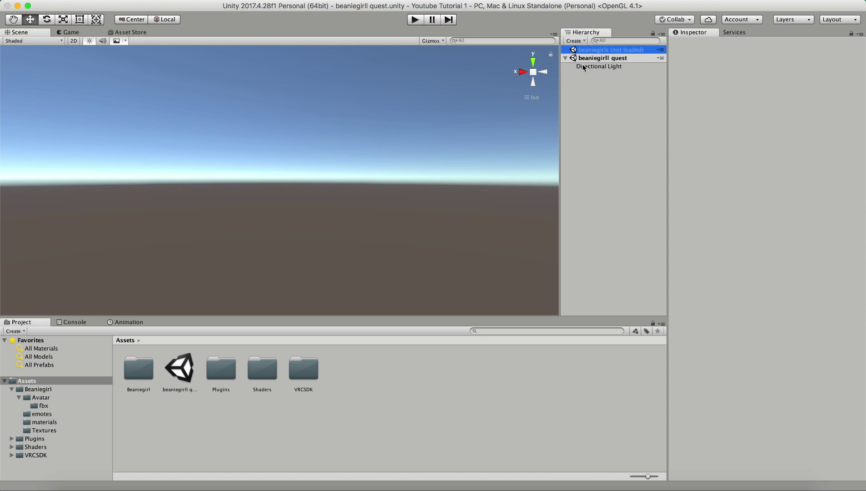
{"action": "left_click", "coordinate": [660, 50]}
{"action": "left_click", "coordinate": [679, 63]}
- Duplicate the fbx model in the Beaniegirl/Avatar/fbx folder and name the copy "beaniegirl Quest"
{"action": "double_click", "coordinate": [153, 386]}
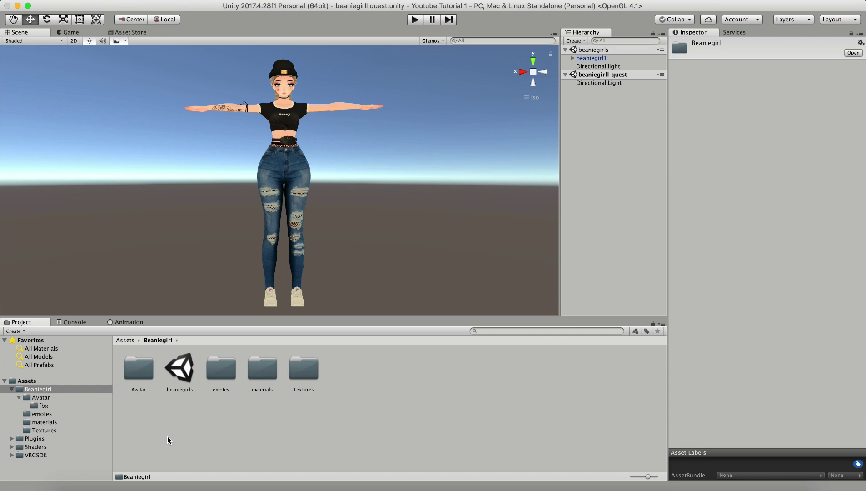
{"action": "double_click", "coordinate": [138, 369]}
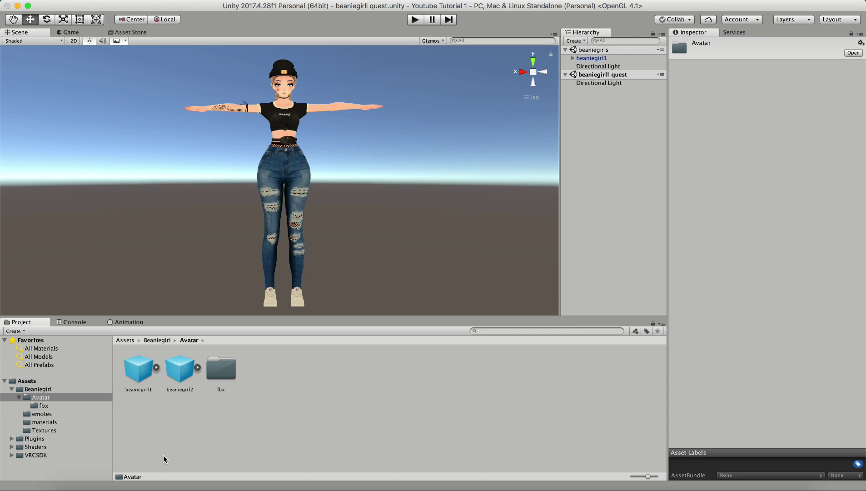
{"action": "left_click", "coordinate": [219, 371]}
{"action": "double_click", "coordinate": [220, 371]}
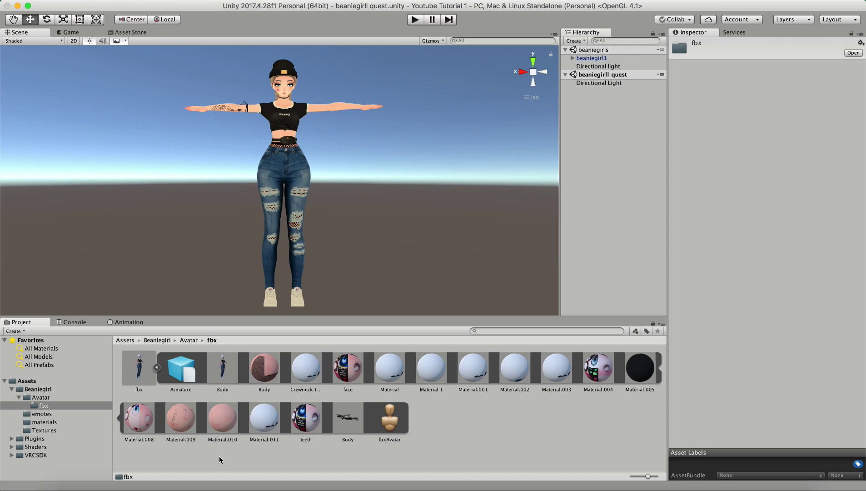
{"action": "left_click", "coordinate": [157, 369]}
{"action": "left_click", "coordinate": [138, 371]}
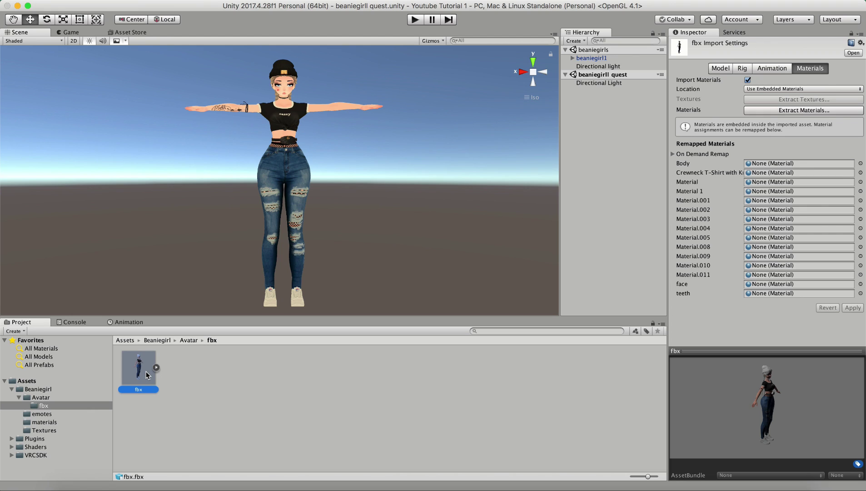
{"action": "key", "text": "super+d"}
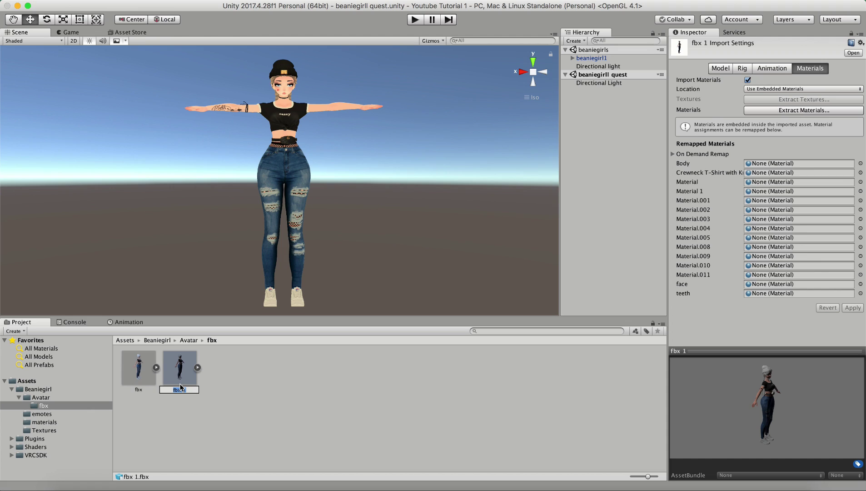
{"action": "type", "text": "beaniegirl Quest"}
{"action": "key", "text": "Return"}
- Extract all materials of the beaniegirl Quest model, from Body to teeth, into a new "materials quest" folder inside Beaniegirl
{"action": "left_click", "coordinate": [156, 367]}
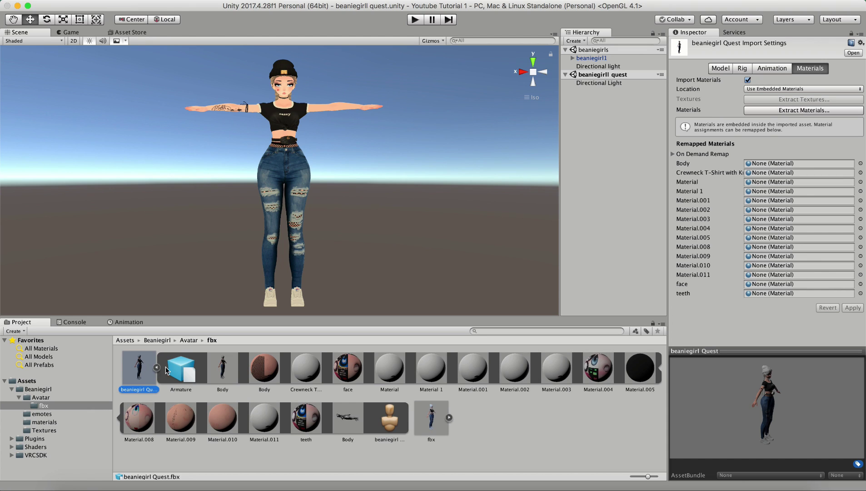
{"action": "left_click", "coordinate": [268, 369]}
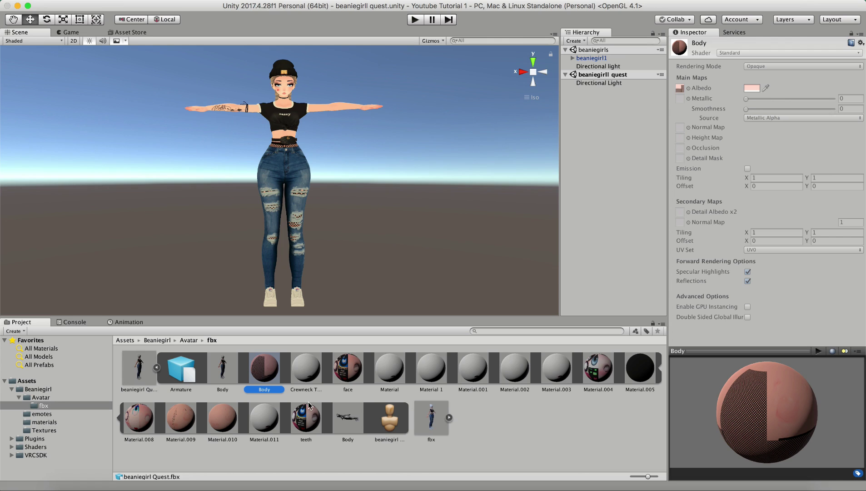
{"action": "left_click", "coordinate": [308, 416], "text": "shift"}
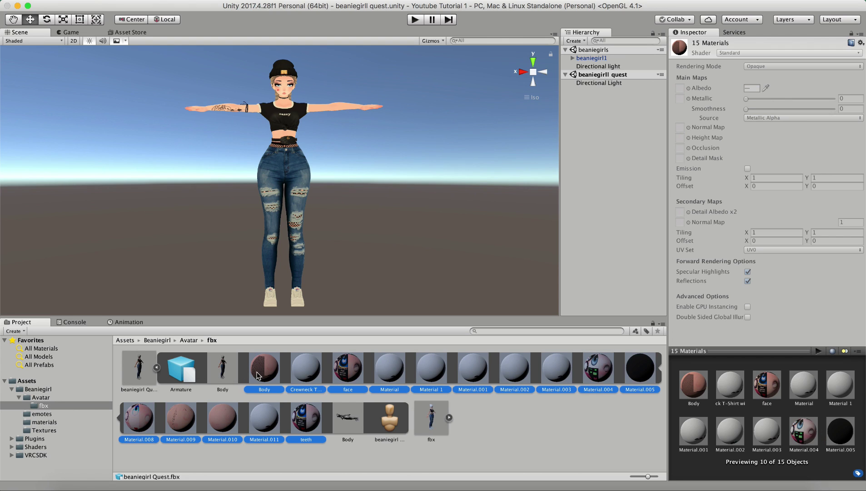
{"action": "right_click", "coordinate": [310, 415]}
{"action": "left_click", "coordinate": [341, 449]}
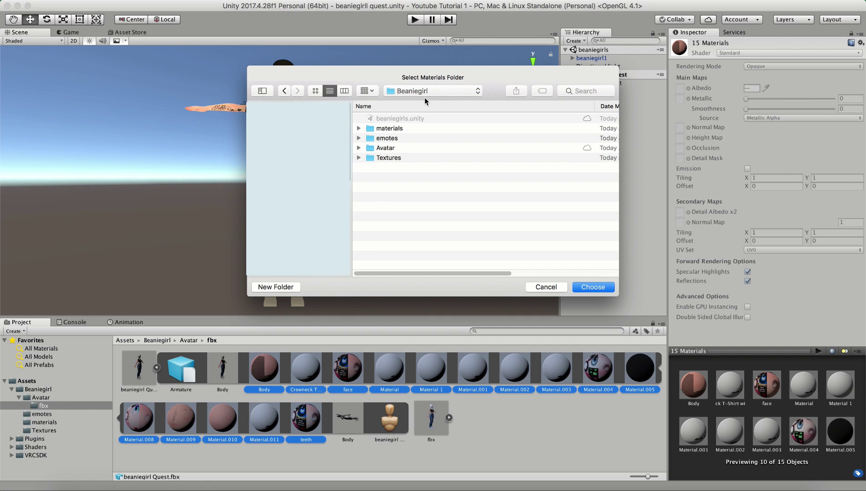
{"action": "left_click", "coordinate": [286, 285]}
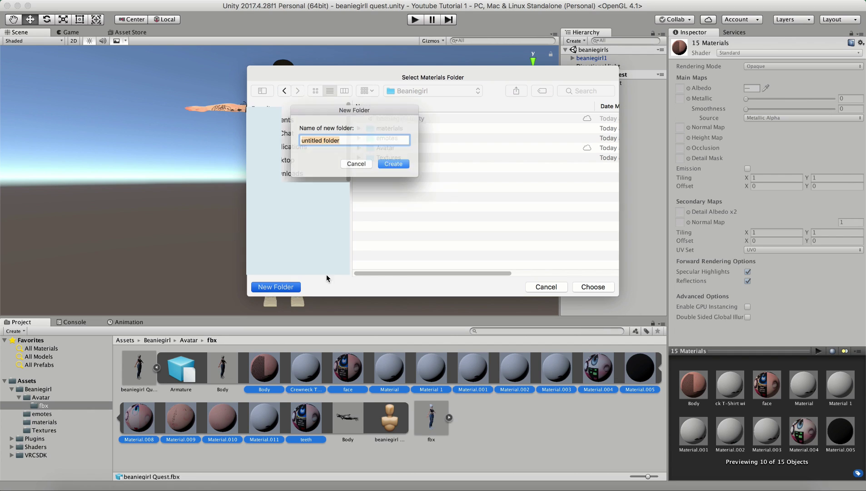
{"action": "type", "text": "mate"}
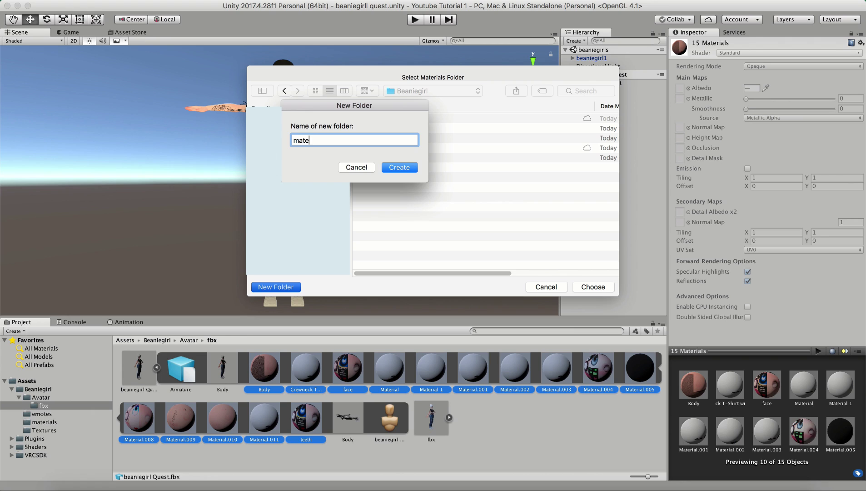
{"action": "type", "text": "rials quest"}
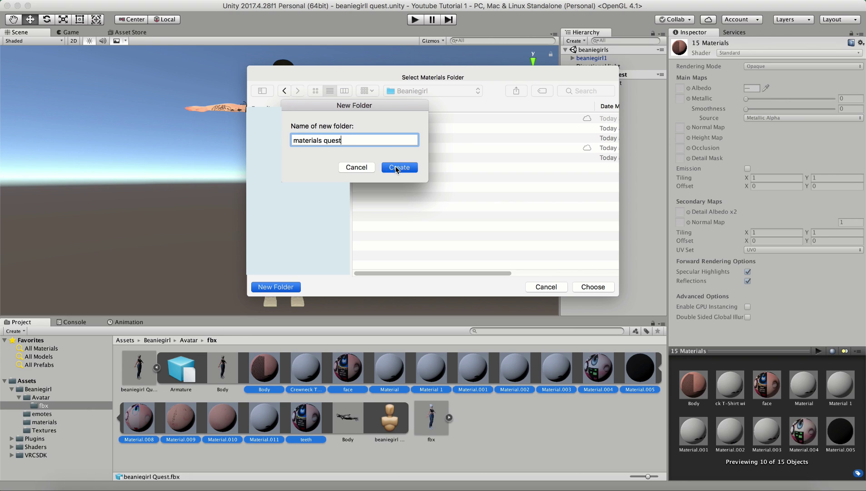
{"action": "left_click", "coordinate": [396, 168]}
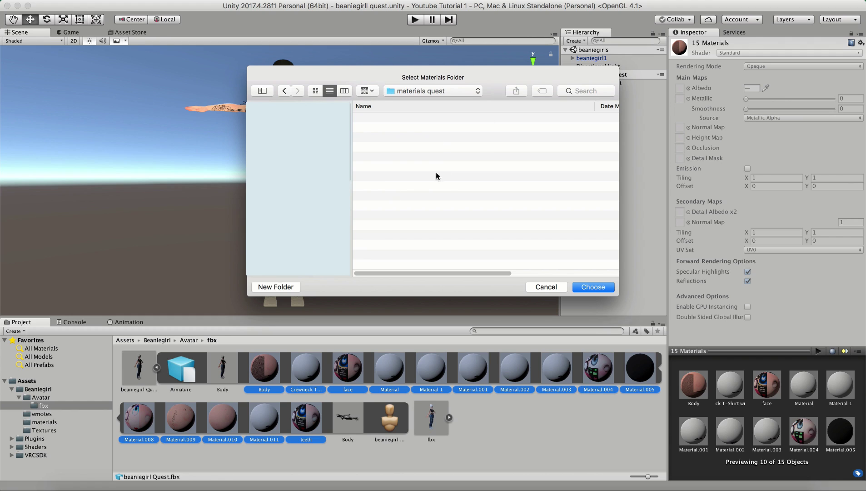
{"action": "left_click", "coordinate": [583, 286]}
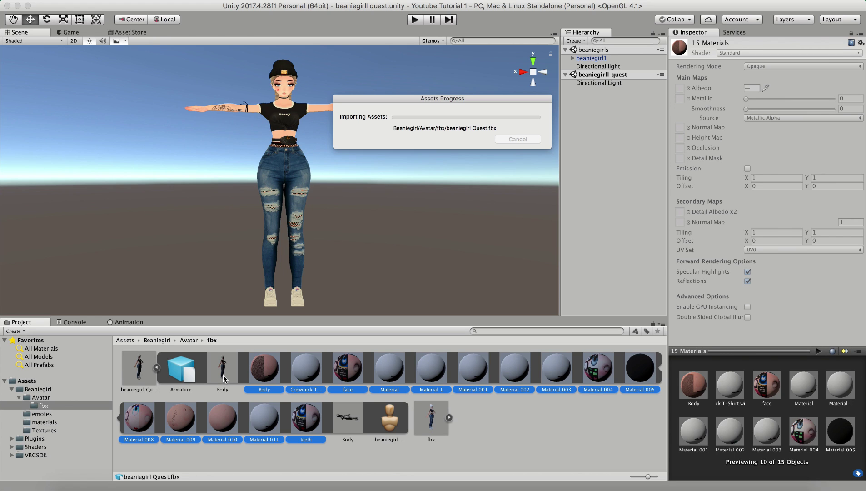
- Place the beaniegirl Quest model in the beaniegirll quest scene
{"action": "left_click", "coordinate": [139, 373]}
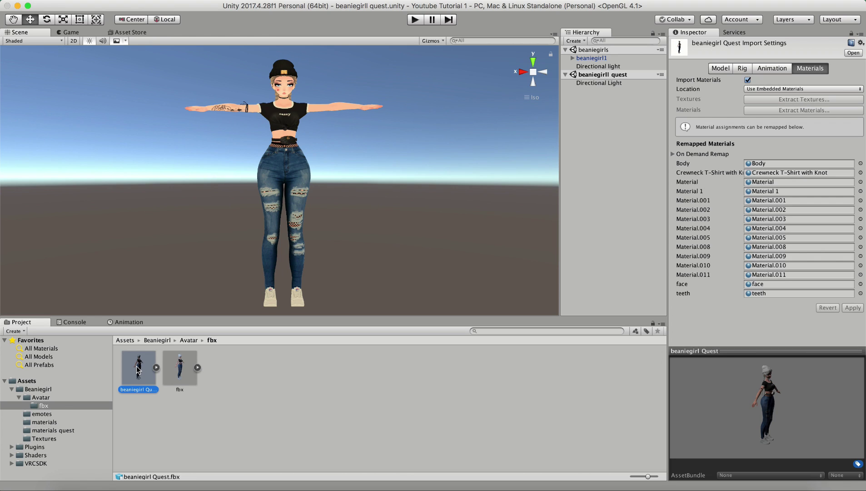
{"action": "left_click_drag", "start_coordinate": [140, 372], "coordinate": [496, 195]}
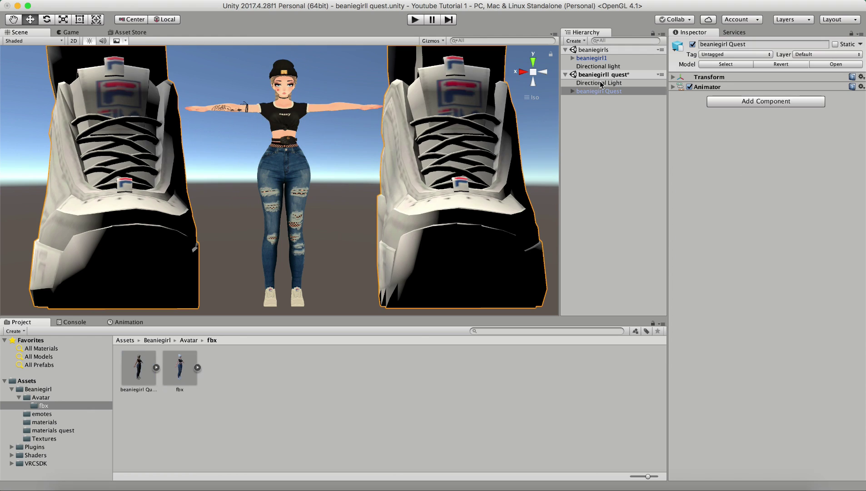
{"action": "scroll", "coordinate": [465, 117], "scroll_direction": "down", "scroll_amount": 10}
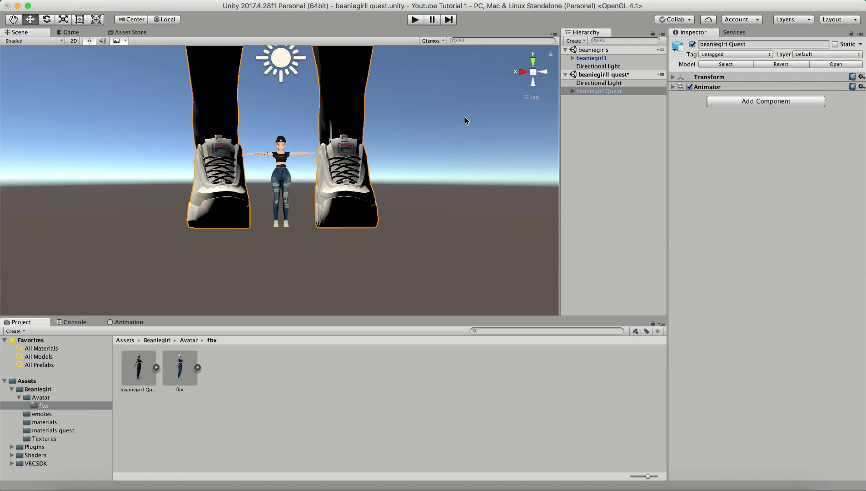
{"action": "scroll", "coordinate": [381, 179], "scroll_direction": "up", "scroll_amount": 5}
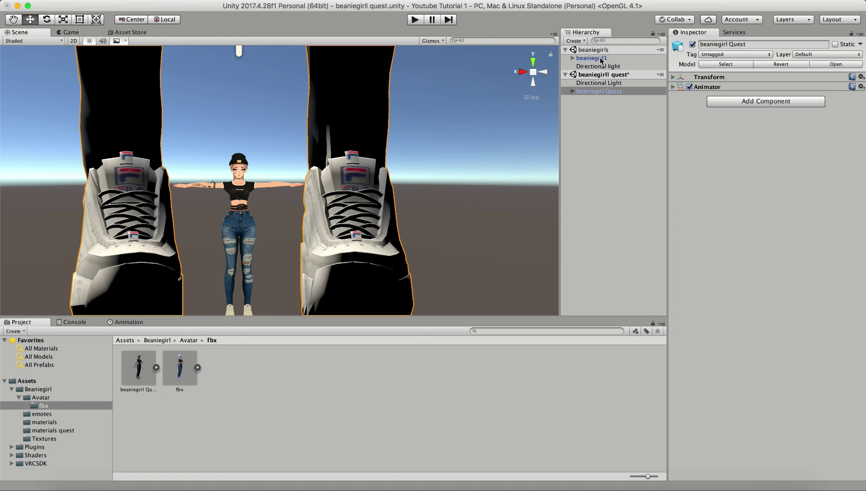
- Copy the Transform values of beaniegirl1, including its 0.079 scale, onto the beaniegirl Quest model
{"action": "left_click", "coordinate": [591, 58]}
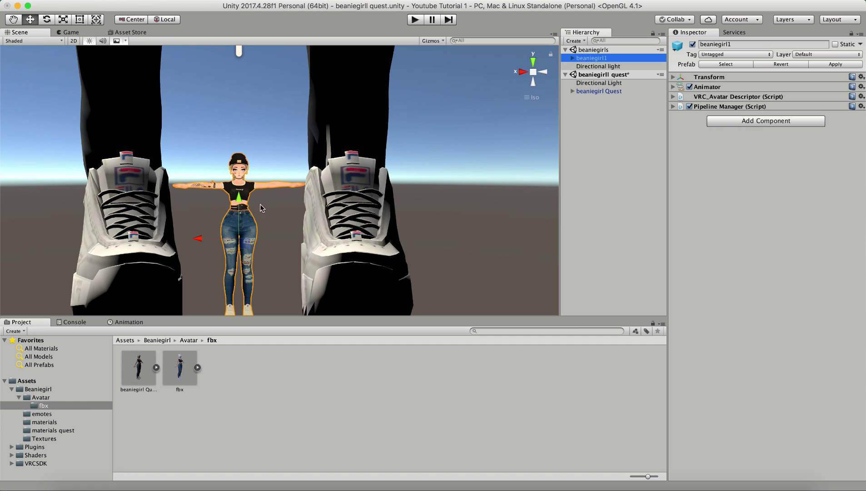
{"action": "left_click", "coordinate": [677, 77]}
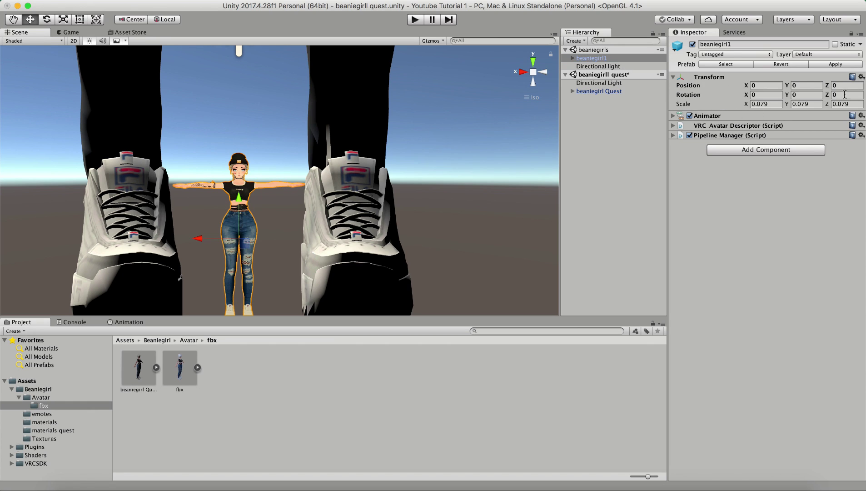
{"action": "left_click", "coordinate": [861, 77]}
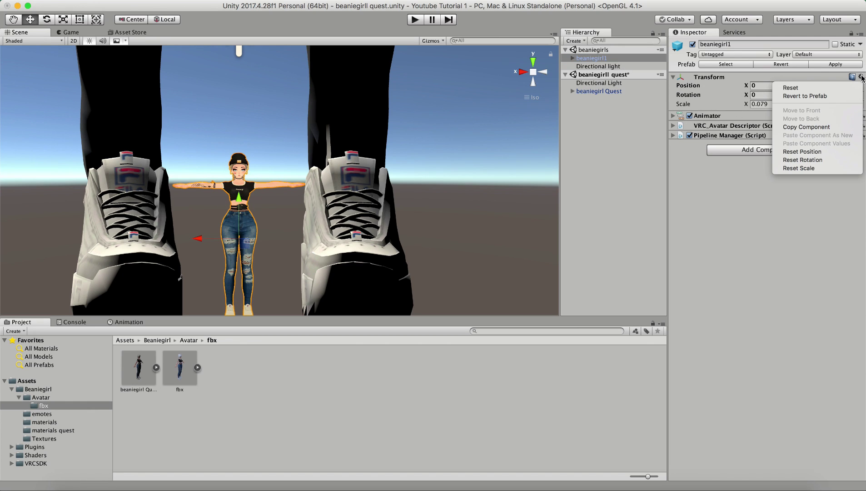
{"action": "left_click", "coordinate": [816, 128]}
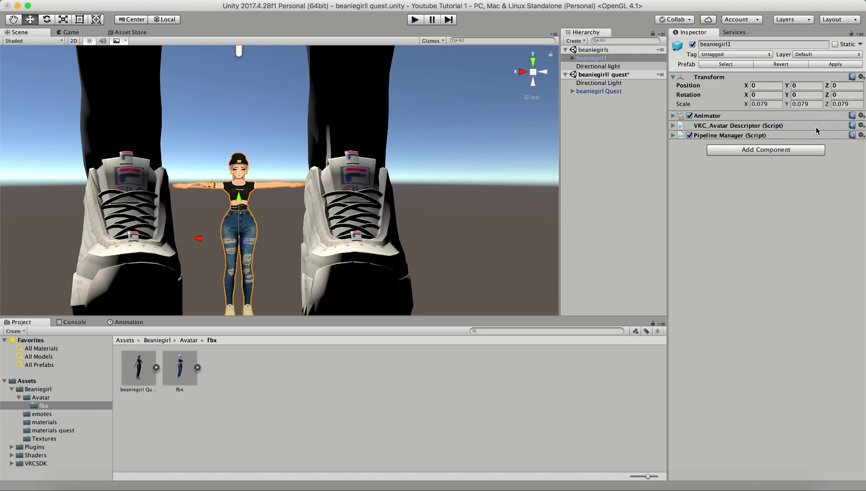
{"action": "left_click", "coordinate": [596, 92]}
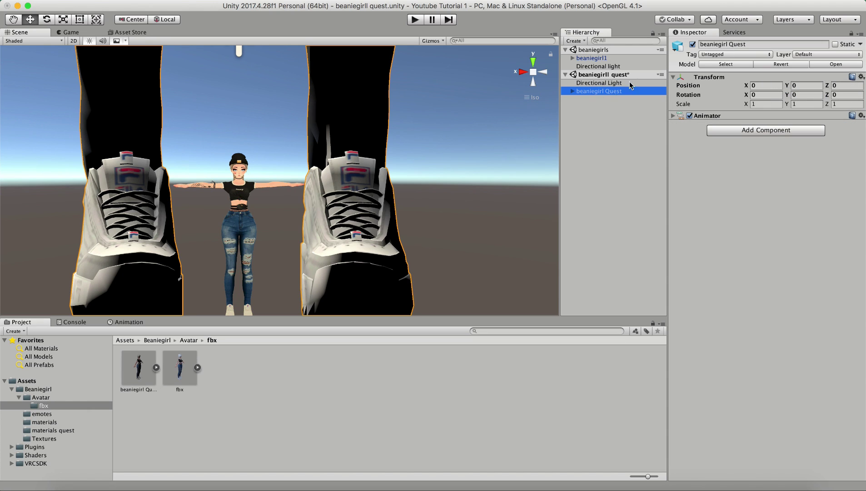
{"action": "left_click", "coordinate": [863, 78]}
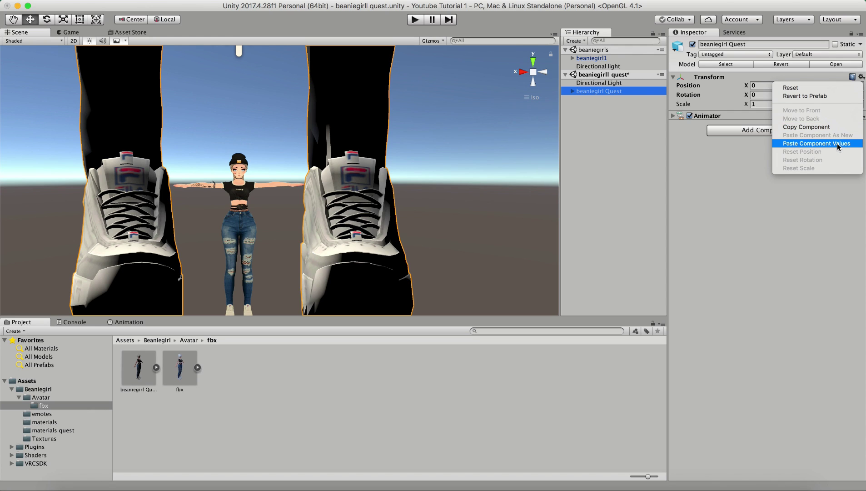
{"action": "left_click", "coordinate": [837, 143]}
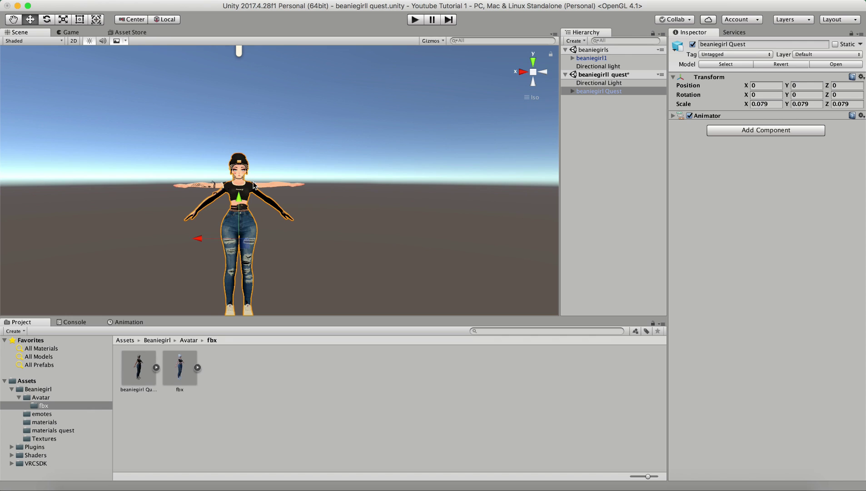
- Copy the VRC_Avatar Descriptor component of beaniegirl1 and paste it as a new component on the beaniegirl Quest model
{"action": "scroll", "coordinate": [239, 187], "scroll_direction": "up", "scroll_amount": 3}
{"action": "left_click_drag", "start_coordinate": [238, 186], "coordinate": [228, 104], "text": "alt"}
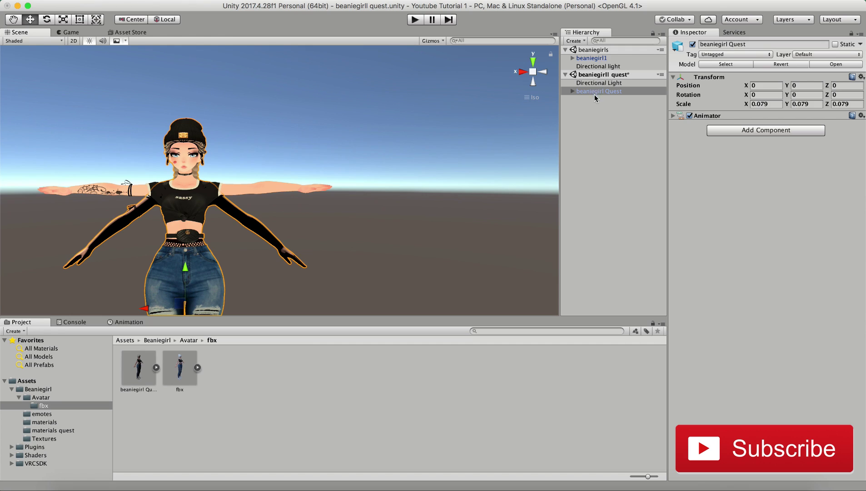
{"action": "left_click", "coordinate": [603, 59]}
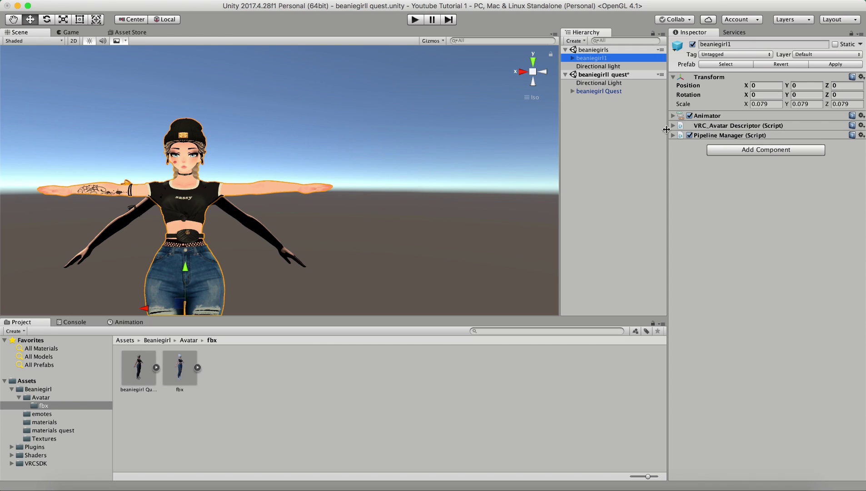
{"action": "left_click", "coordinate": [861, 126]}
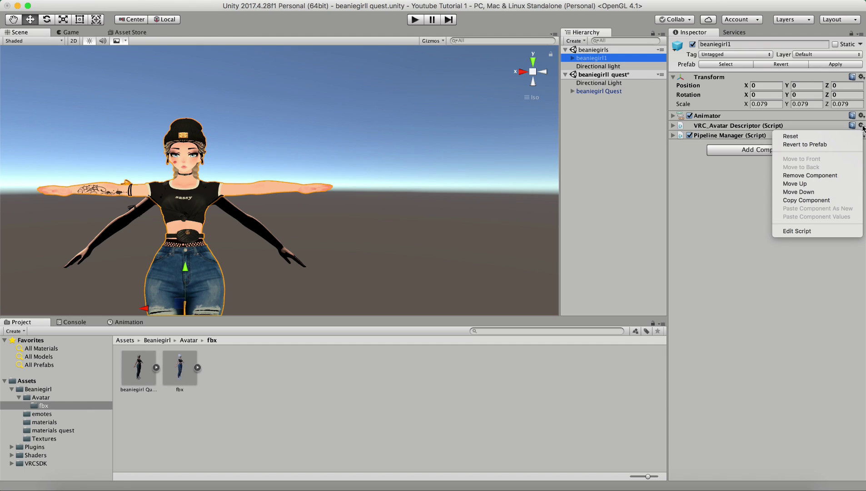
{"action": "left_click", "coordinate": [819, 203]}
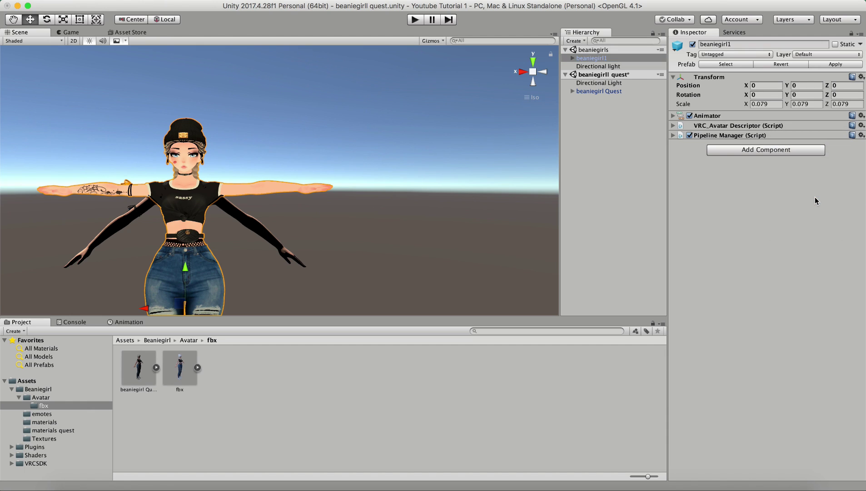
{"action": "left_click", "coordinate": [593, 91]}
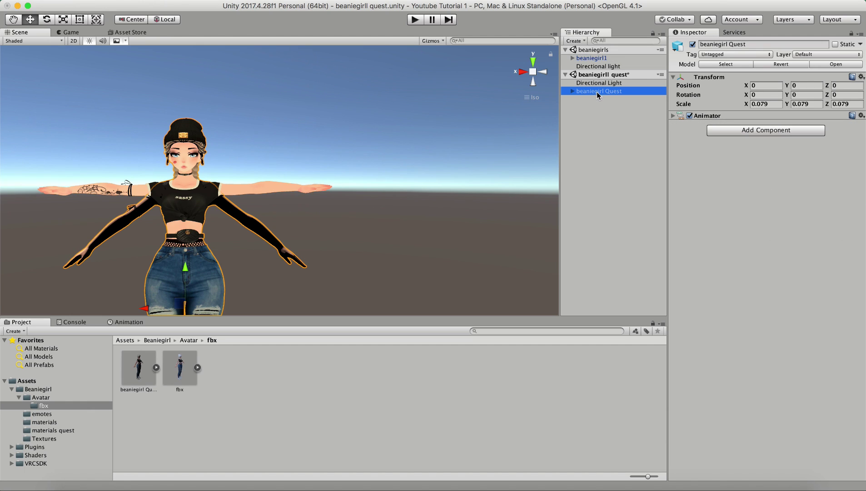
{"action": "left_click", "coordinate": [862, 115]}
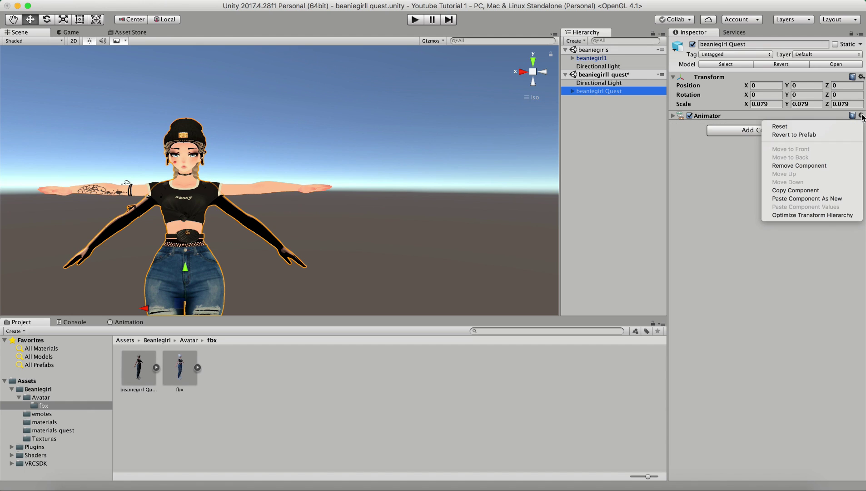
{"action": "left_click", "coordinate": [839, 201]}
- Assign the Body mesh of beaniegirl Quest as the Face Mesh in its VRC_Avatar Descriptor
{"action": "left_click", "coordinate": [673, 125]}
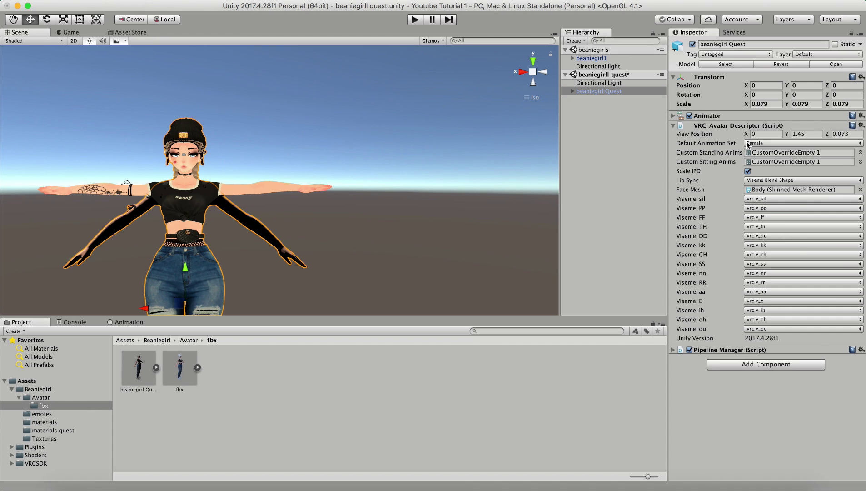
{"action": "left_click", "coordinate": [573, 91]}
{"action": "left_click", "coordinate": [572, 92]}
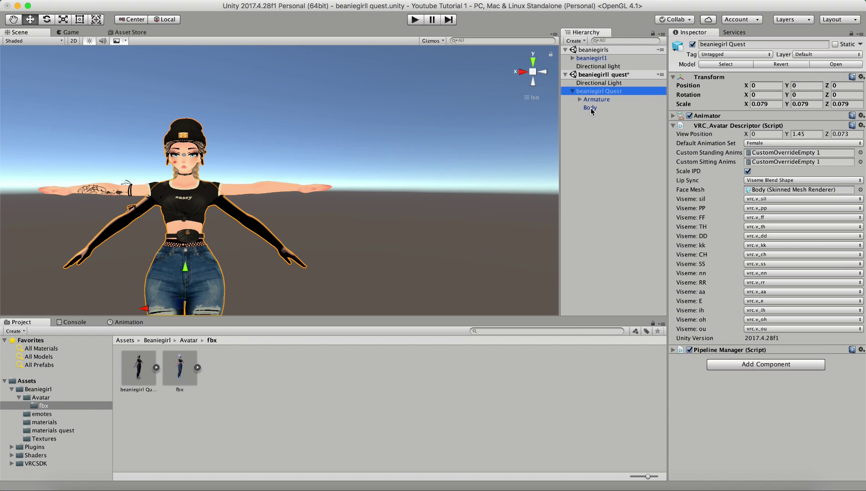
{"action": "left_click_drag", "start_coordinate": [591, 110], "coordinate": [778, 191]}
- Unload the beaniegirls scene and save the beaniegirll quest scene
{"action": "left_click", "coordinate": [660, 50]}
{"action": "left_click", "coordinate": [681, 105]}
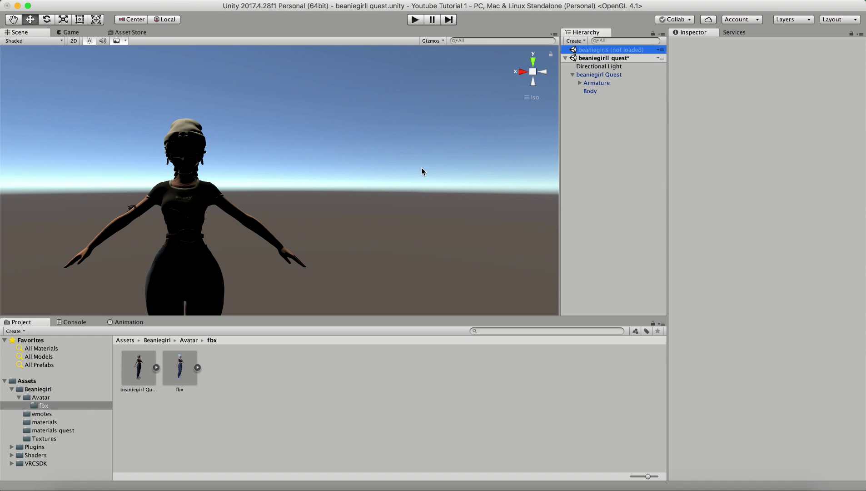
{"action": "left_click", "coordinate": [573, 74]}
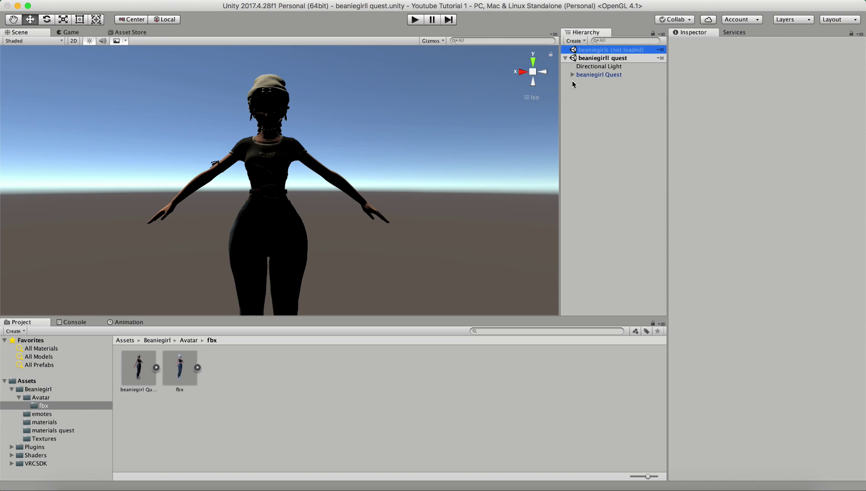
- Review the materials and their shaders on the Body mesh of beaniegirl Quest
{"action": "scroll", "coordinate": [347, 166], "scroll_direction": "down", "scroll_amount": 1}
{"action": "middle_click_drag", "start_coordinate": [348, 166], "coordinate": [316, 190]}
{"action": "left_click_drag", "start_coordinate": [316, 193], "coordinate": [187, 198], "text": "alt"}
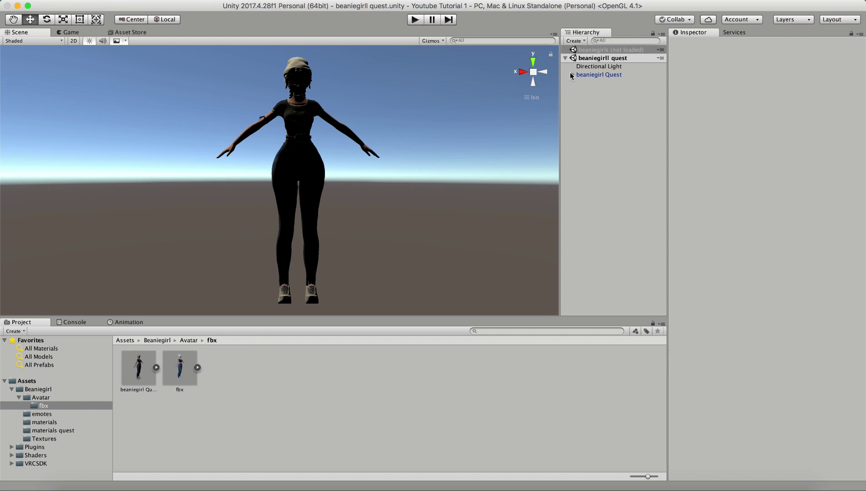
{"action": "left_click", "coordinate": [572, 74]}
{"action": "left_click", "coordinate": [590, 90]}
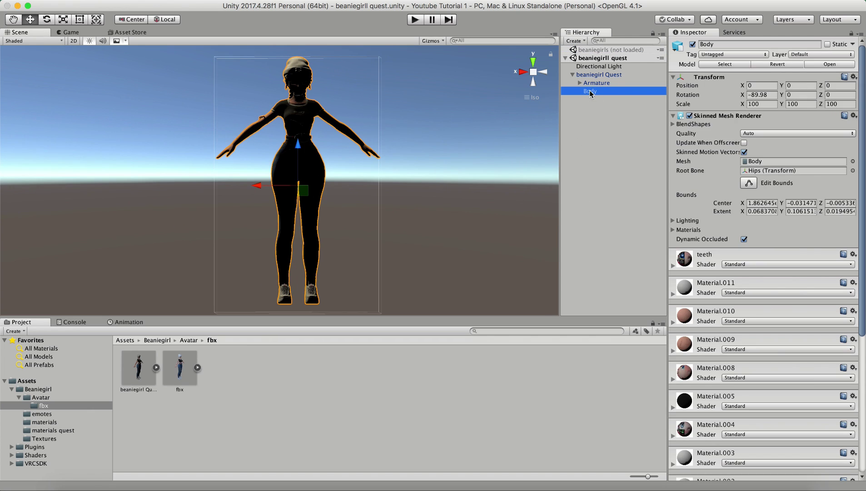
{"action": "scroll", "coordinate": [761, 278], "scroll_direction": "down", "scroll_amount": 5}
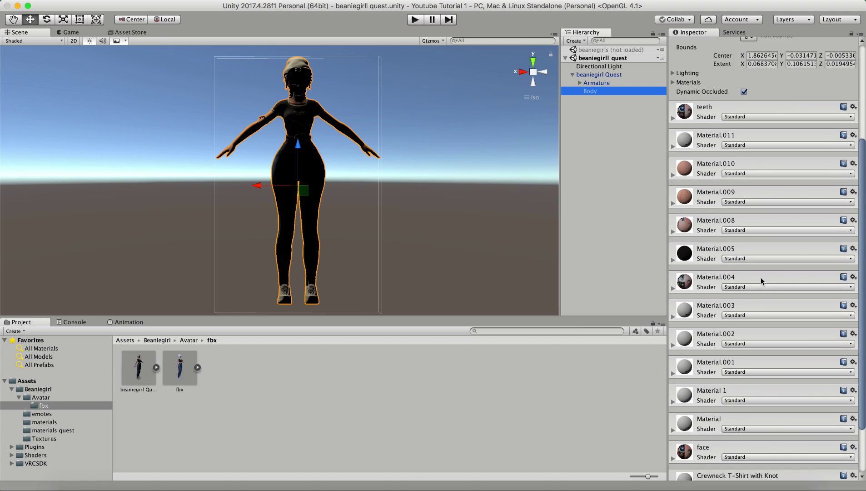
{"action": "scroll", "coordinate": [761, 278], "scroll_direction": "down", "scroll_amount": 3}
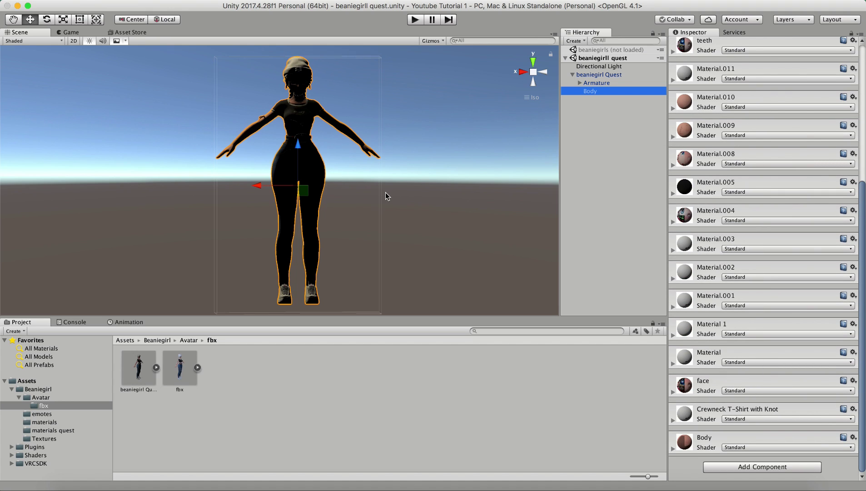
- Change the shader of all materials in the Beaniegirl/materials quest folder to VRChat/Mobile/MatCap Lit
{"action": "left_click", "coordinate": [155, 341]}
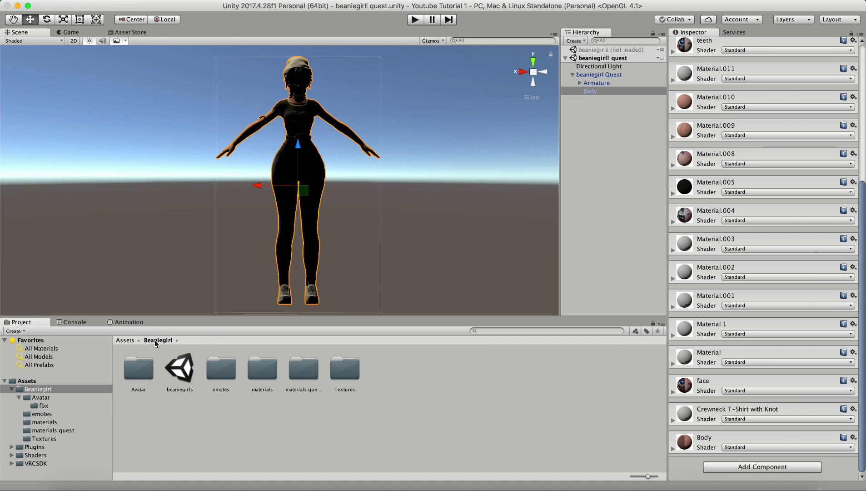
{"action": "double_click", "coordinate": [302, 369]}
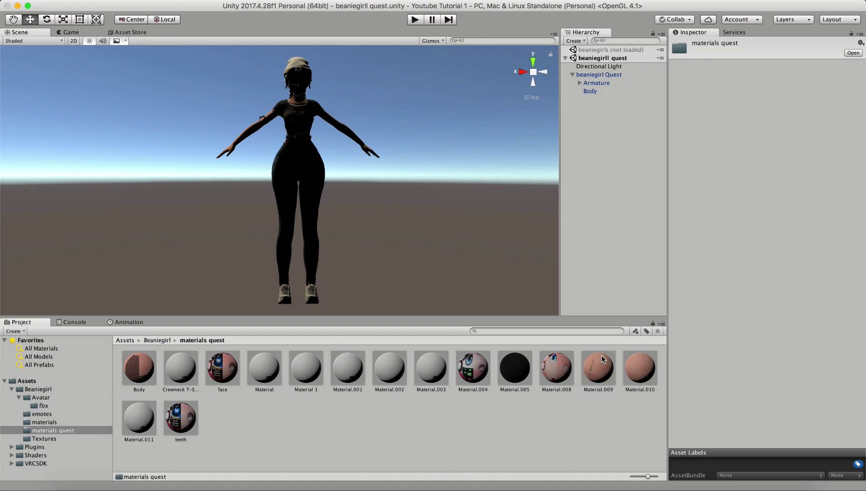
{"action": "left_click", "coordinate": [182, 421]}
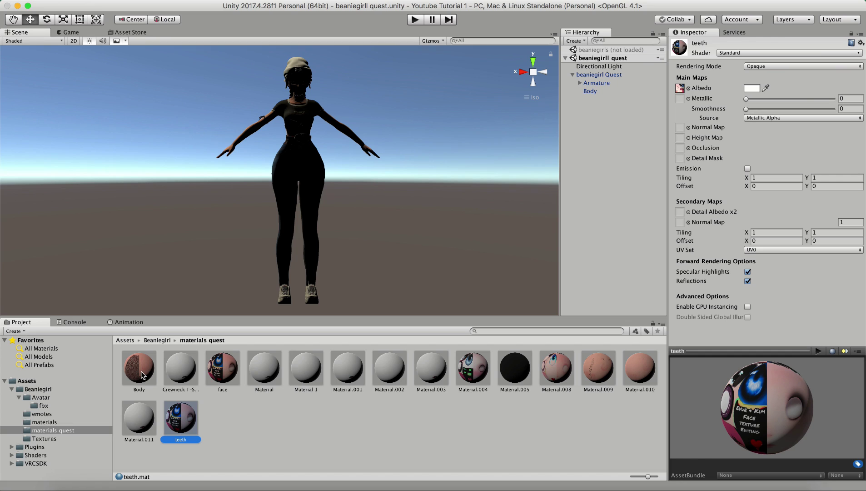
{"action": "left_click", "coordinate": [141, 371], "text": "shift"}
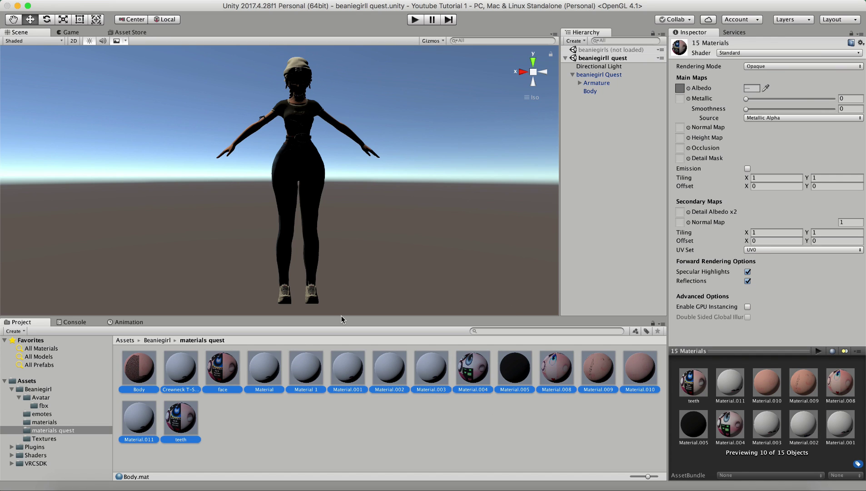
{"action": "left_click", "coordinate": [750, 53]}
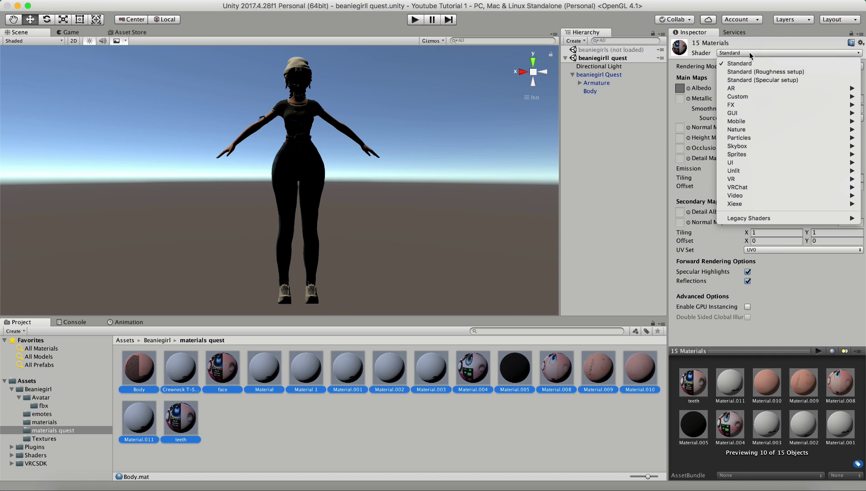
{"action": "mouse_move", "coordinate": [732, 165]}
{"action": "mouse_move", "coordinate": [736, 187]}
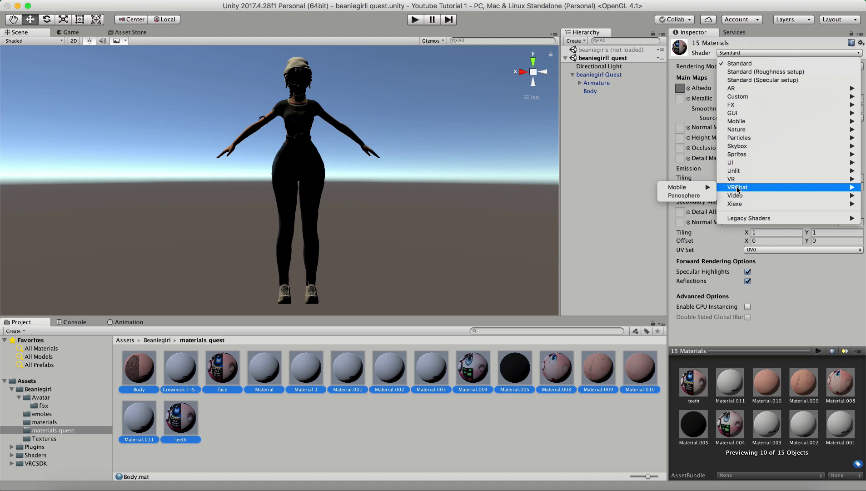
{"action": "mouse_move", "coordinate": [703, 191]}
{"action": "left_click", "coordinate": [618, 221]}
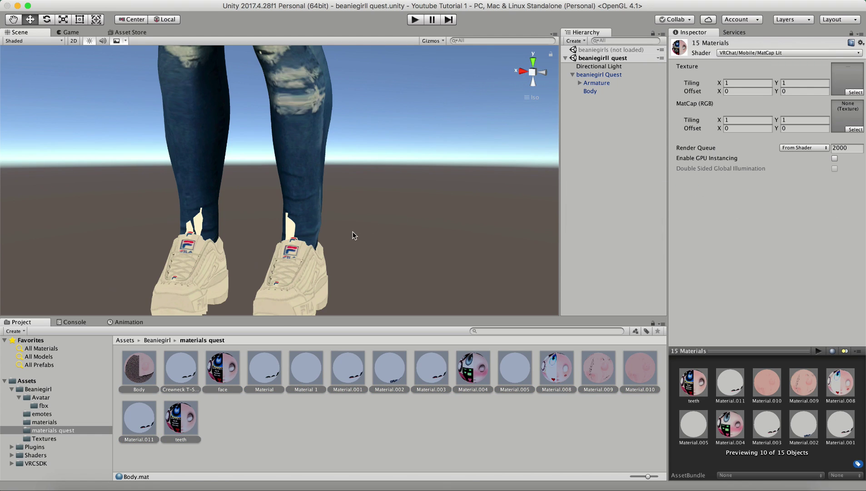
- Examine the avatar from head to shoes in the scene to judge how the MatCap Lit shader renders its textures
{"action": "scroll", "coordinate": [354, 235], "scroll_direction": "up", "scroll_amount": 4}
{"action": "left_click_drag", "start_coordinate": [354, 235], "coordinate": [304, 175], "text": "alt"}
{"action": "scroll", "coordinate": [292, 157], "scroll_direction": "down", "scroll_amount": 5}
{"action": "scroll", "coordinate": [306, 177], "scroll_direction": "up", "scroll_amount": 4}
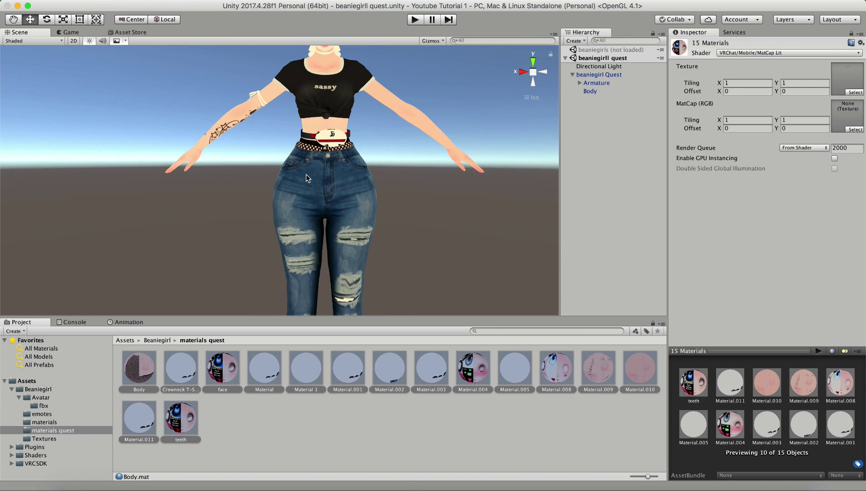
{"action": "scroll", "coordinate": [306, 174], "scroll_direction": "down", "scroll_amount": 5}
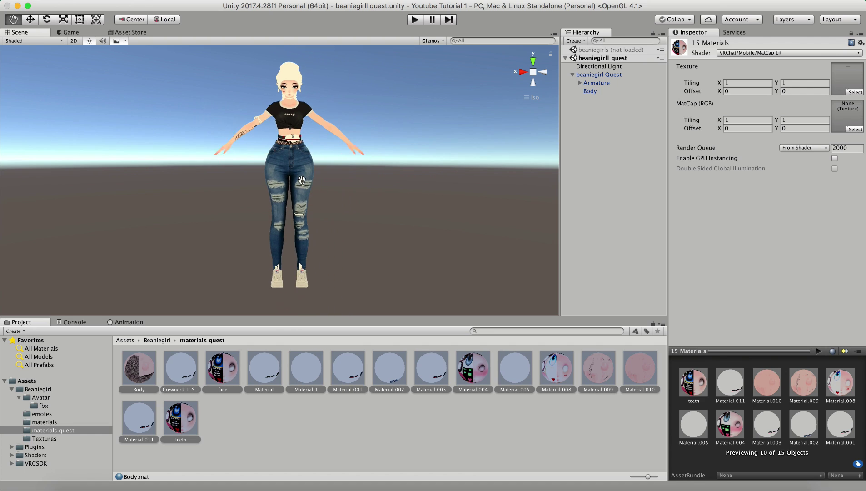
{"action": "scroll", "coordinate": [298, 195], "scroll_direction": "up", "scroll_amount": 4}
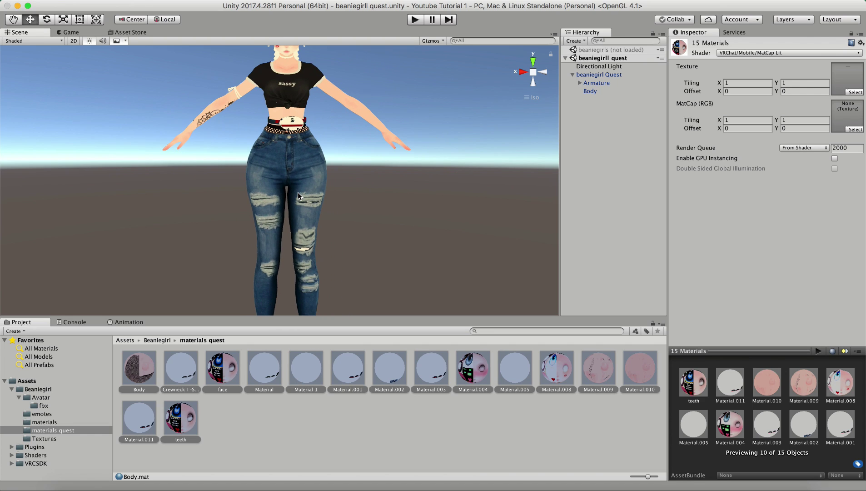
{"action": "scroll", "coordinate": [299, 193], "scroll_direction": "down", "scroll_amount": 4}
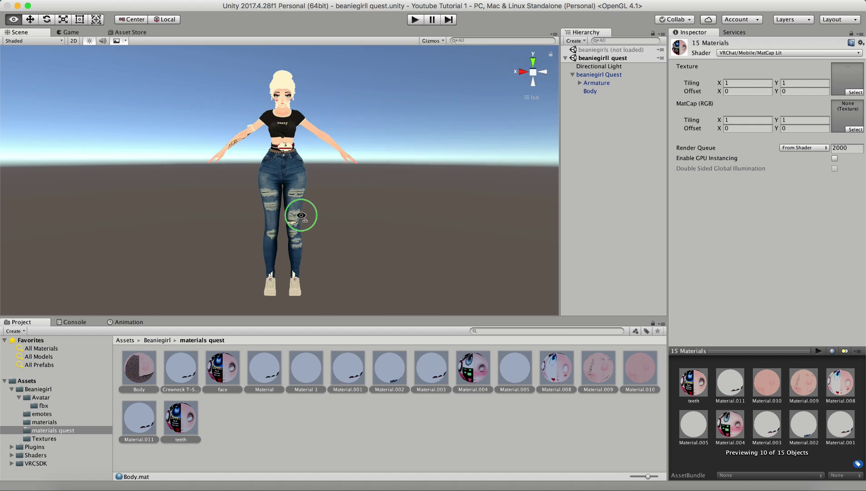
{"action": "left_click_drag", "start_coordinate": [296, 211], "coordinate": [327, 199], "text": "alt"}
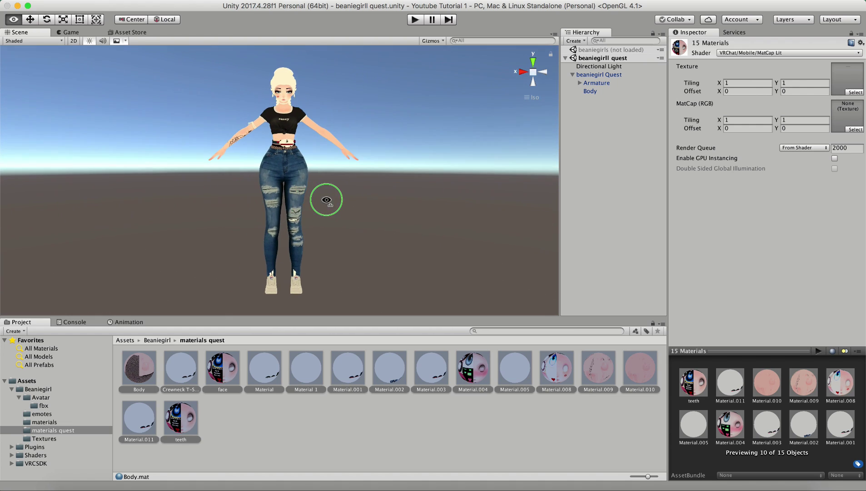
{"action": "scroll", "coordinate": [329, 184], "scroll_direction": "up", "scroll_amount": 2}
{"action": "scroll", "coordinate": [315, 275], "scroll_direction": "down", "scroll_amount": 2}
{"action": "scroll", "coordinate": [315, 275], "scroll_direction": "up", "scroll_amount": 2}
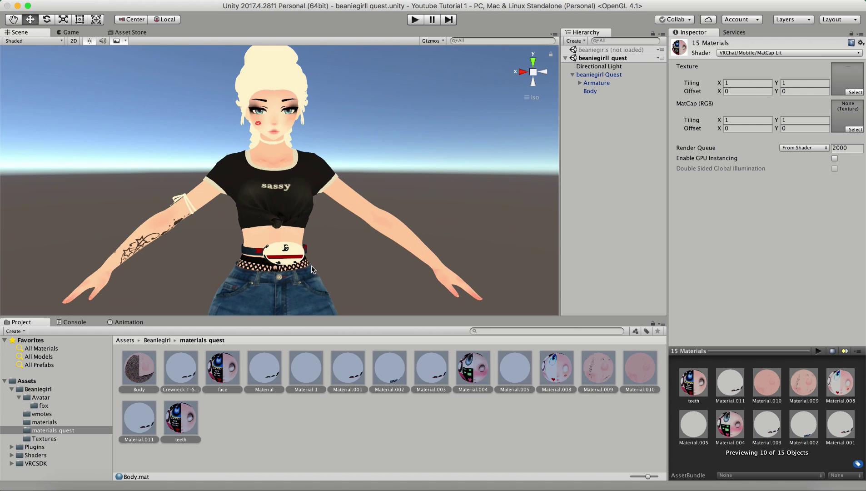
{"action": "scroll", "coordinate": [334, 234], "scroll_direction": "down", "scroll_amount": 4}
{"action": "scroll", "coordinate": [319, 207], "scroll_direction": "up", "scroll_amount": 1}
{"action": "scroll", "coordinate": [319, 208], "scroll_direction": "down", "scroll_amount": 4}
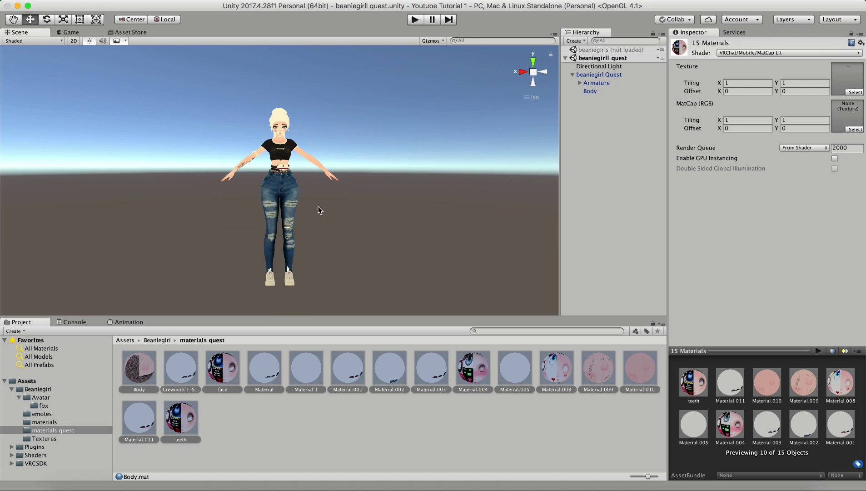
{"action": "left_click_drag", "start_coordinate": [317, 220], "coordinate": [286, 226], "text": "alt"}
{"action": "scroll", "coordinate": [289, 221], "scroll_direction": "up", "scroll_amount": 3}
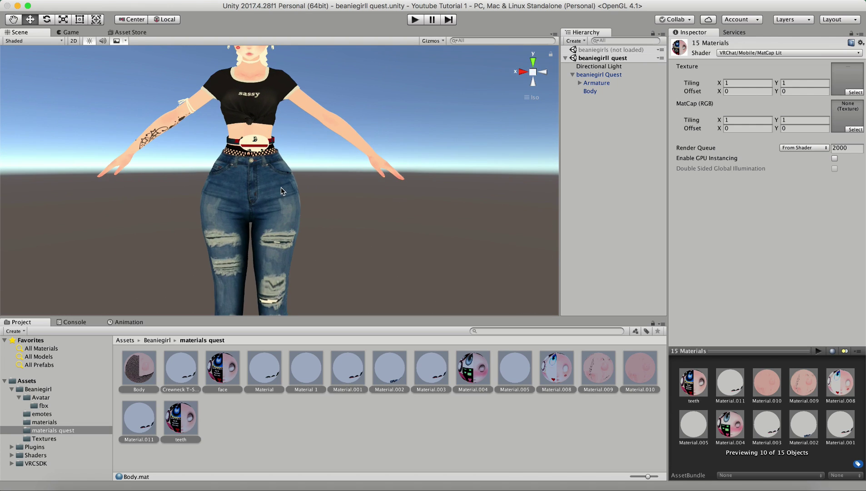
{"action": "scroll", "coordinate": [281, 187], "scroll_direction": "down", "scroll_amount": 2}
{"action": "scroll", "coordinate": [302, 263], "scroll_direction": "up", "scroll_amount": 2}
{"action": "left_click_drag", "start_coordinate": [302, 263], "coordinate": [306, 254], "text": "alt"}
{"action": "scroll", "coordinate": [305, 254], "scroll_direction": "down", "scroll_amount": 4}
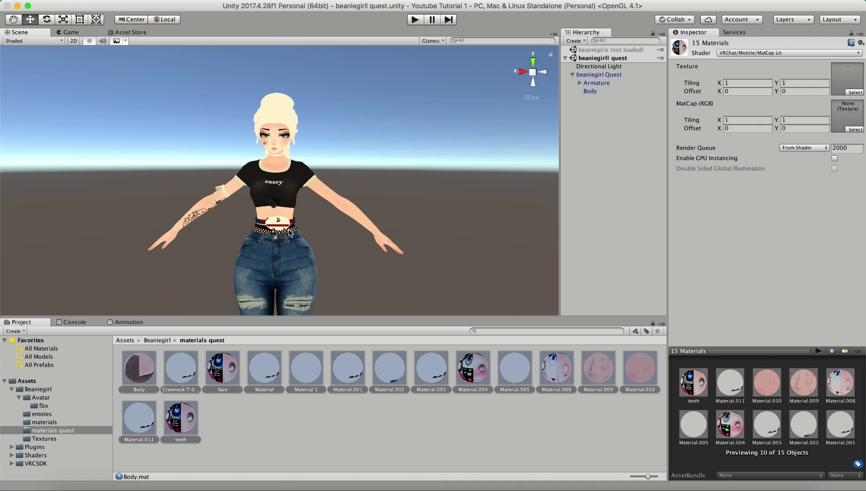
{"action": "scroll", "coordinate": [290, 232], "scroll_direction": "up", "scroll_amount": 3}
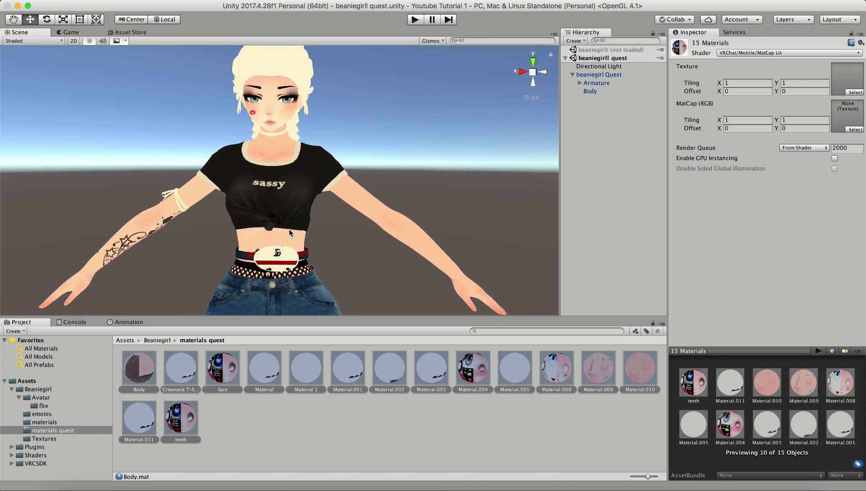
{"action": "scroll", "coordinate": [289, 232], "scroll_direction": "down", "scroll_amount": 2}
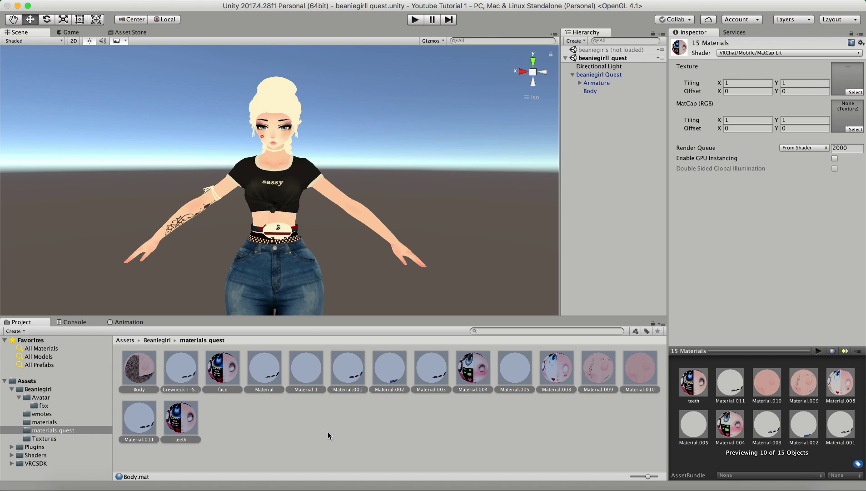
- Review the textures assigned to the Body, Crewneck T-Shirt with Knot, face, Material and Material 1 materials
{"action": "left_click", "coordinate": [147, 369]}
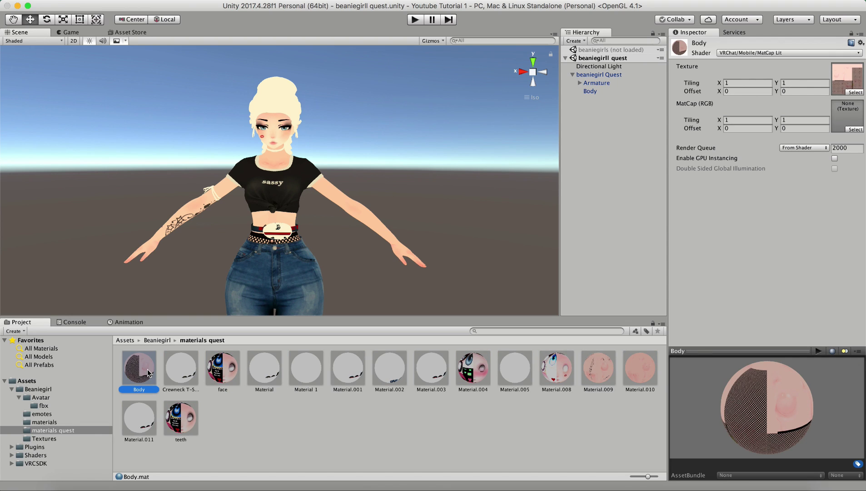
{"action": "left_click", "coordinate": [181, 373]}
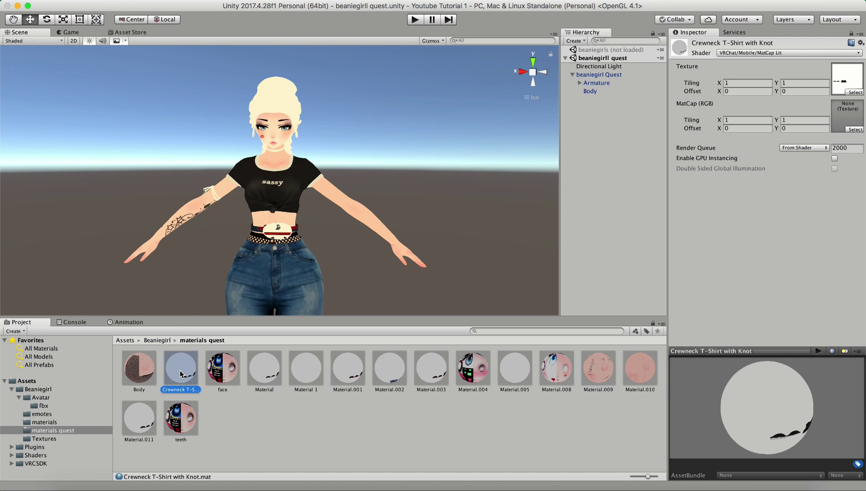
{"action": "left_click", "coordinate": [222, 372]}
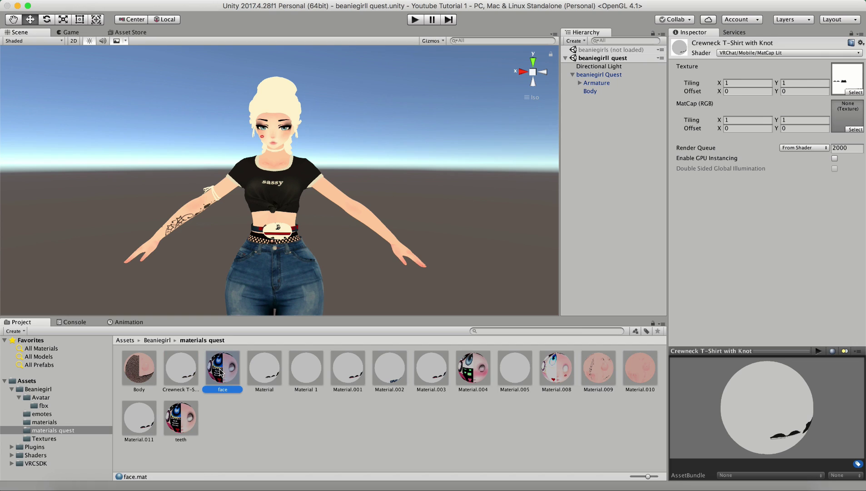
{"action": "left_click", "coordinate": [271, 374]}
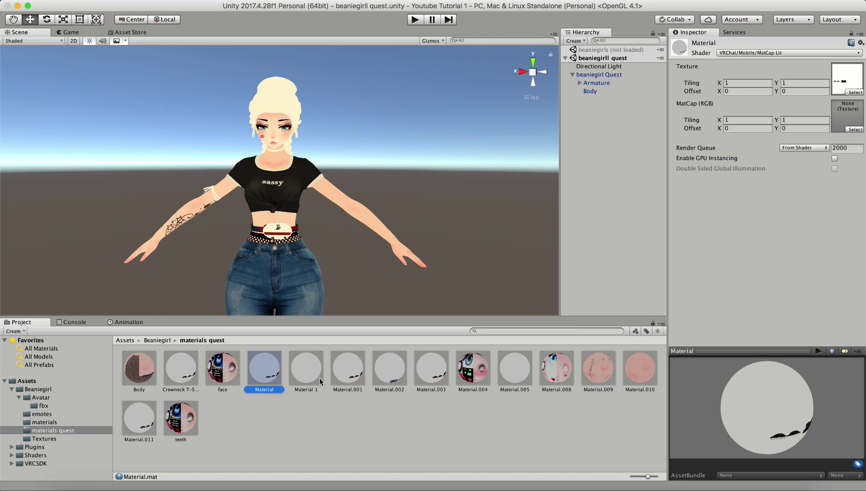
{"action": "left_click", "coordinate": [309, 372]}
{"action": "left_click", "coordinate": [850, 81]}
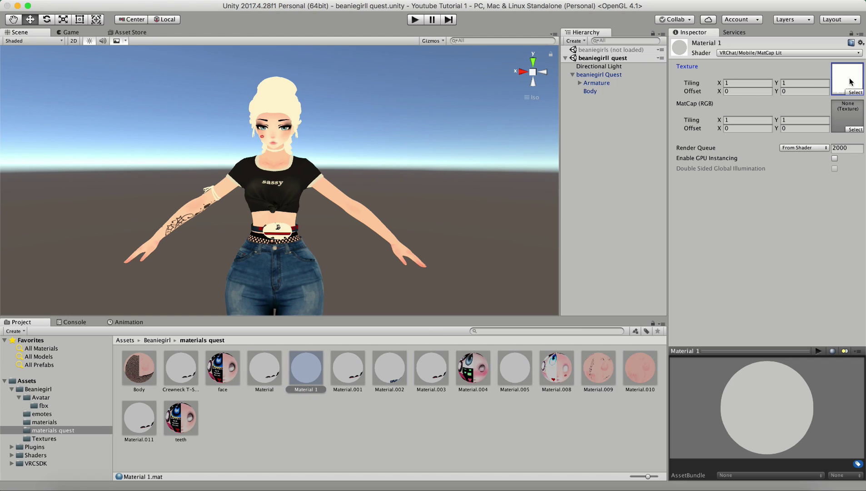
{"action": "left_click", "coordinate": [855, 93]}
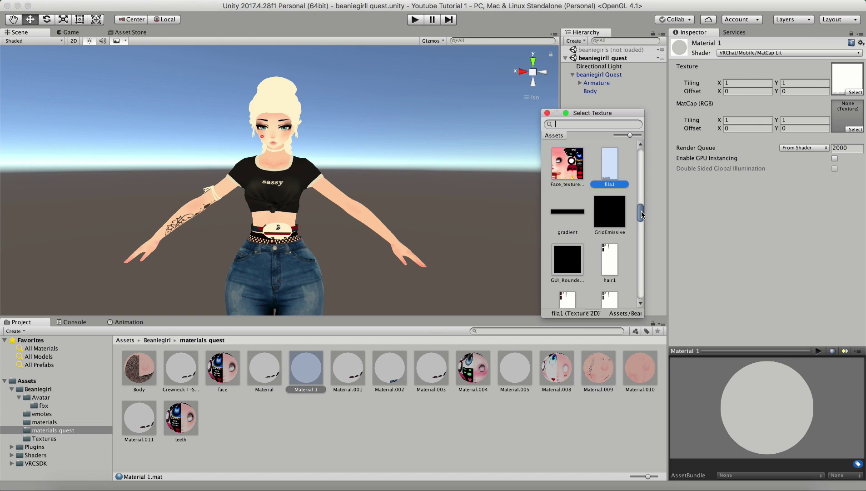
{"action": "left_click_drag", "start_coordinate": [641, 214], "coordinate": [642, 280]}
{"action": "key", "text": "Escape"}
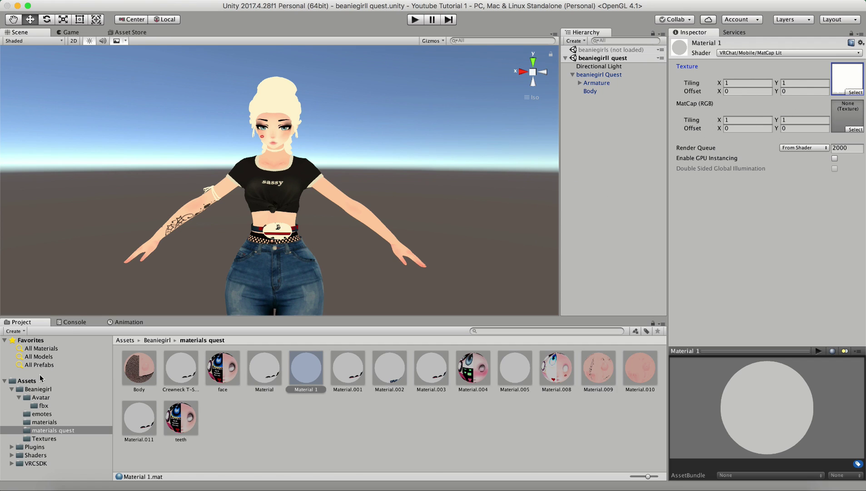
- Try the body00r-18 texture from the Textures folder on Material 1 and inspect the shoes in the scene
{"action": "left_click", "coordinate": [42, 439]}
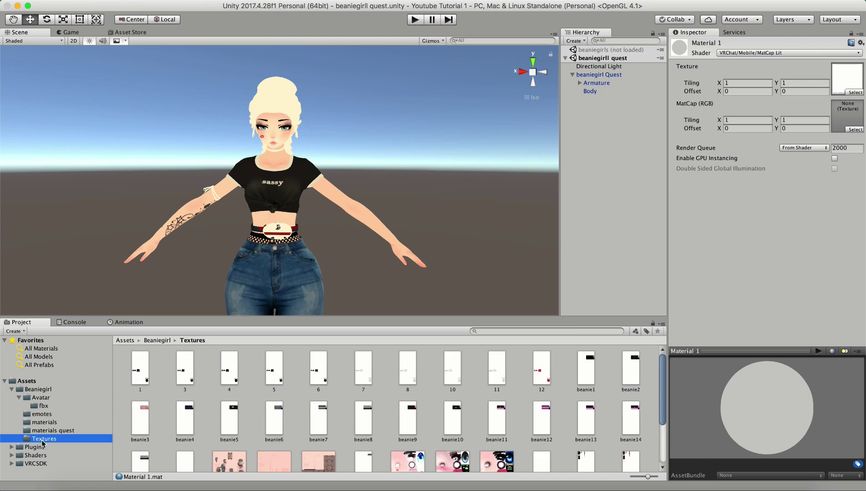
{"action": "scroll", "coordinate": [312, 427], "scroll_direction": "down", "scroll_amount": 3}
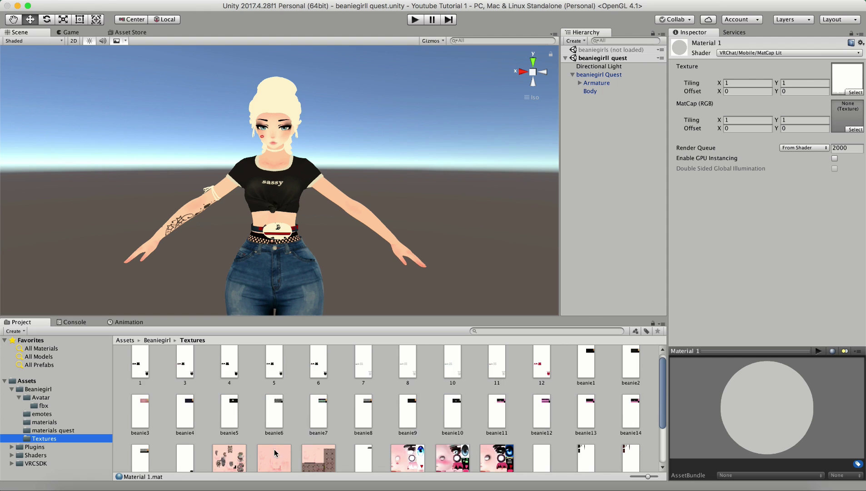
{"action": "left_click", "coordinate": [278, 401]}
{"action": "left_click_drag", "start_coordinate": [277, 401], "coordinate": [841, 78]}
{"action": "scroll", "coordinate": [344, 222], "scroll_direction": "down", "scroll_amount": 5}
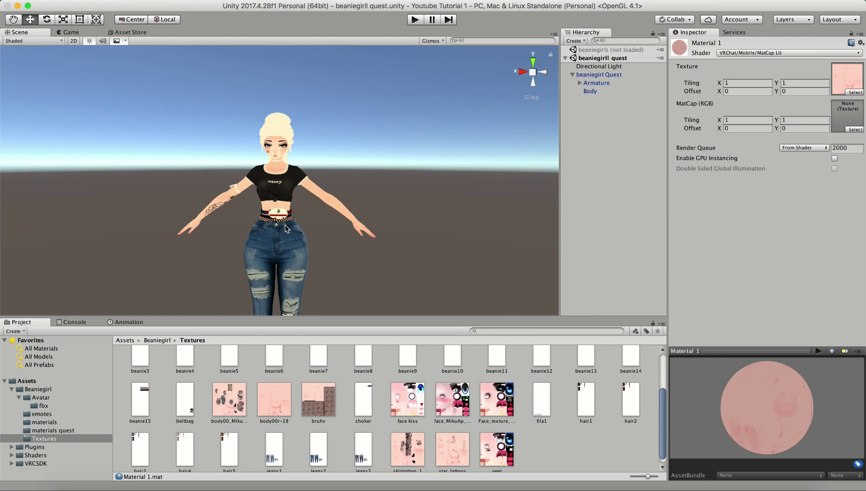
{"action": "left_click_drag", "start_coordinate": [344, 222], "coordinate": [249, 246], "text": "alt"}
{"action": "scroll", "coordinate": [249, 246], "scroll_direction": "up", "scroll_amount": 5}
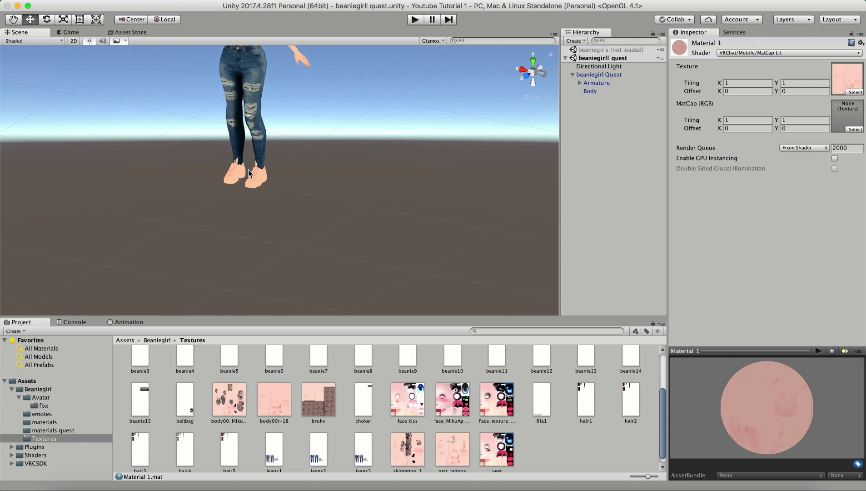
{"action": "middle_click_drag", "start_coordinate": [253, 190], "coordinate": [187, 277]}
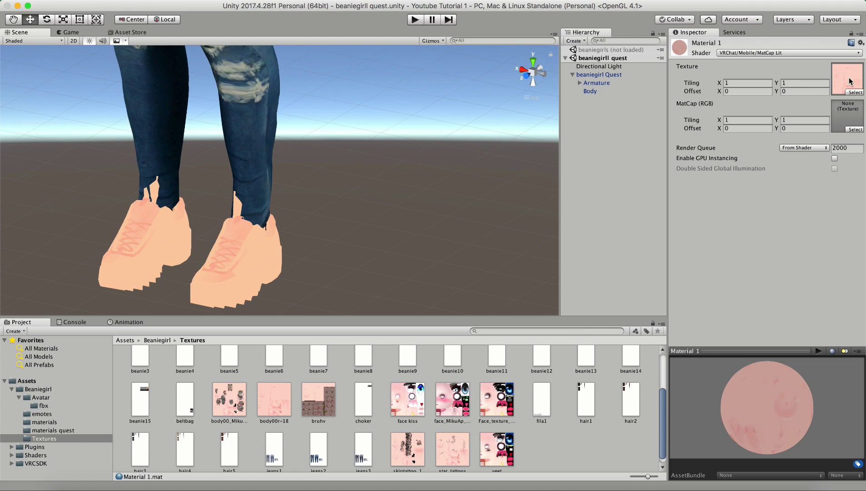
- Undo the texture change on Material 1 and reselect that material in the materials quest folder
{"action": "left_click", "coordinate": [724, 175]}
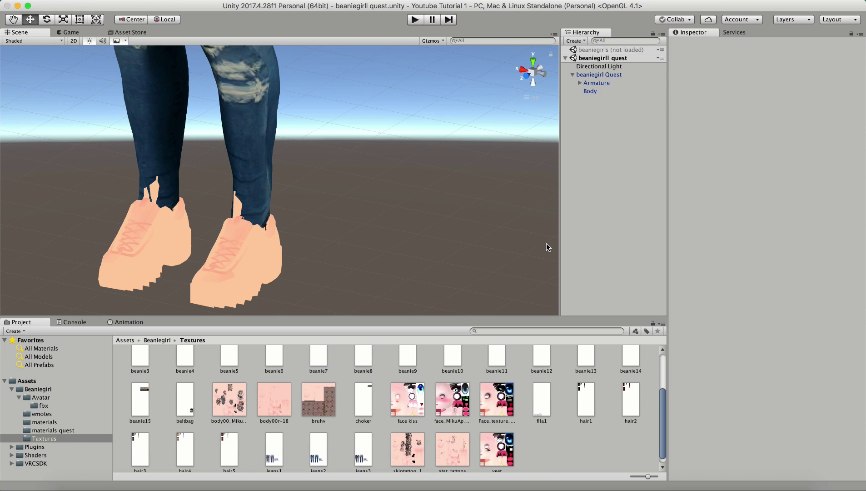
{"action": "scroll", "coordinate": [345, 240], "scroll_direction": "down", "scroll_amount": 5}
{"action": "middle_click_drag", "start_coordinate": [328, 187], "coordinate": [342, 254]}
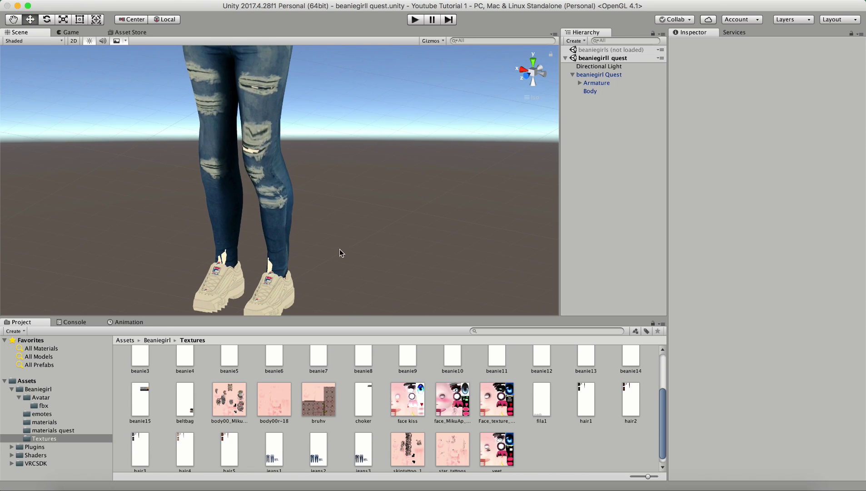
{"action": "scroll", "coordinate": [343, 205], "scroll_direction": "down", "scroll_amount": 1}
{"action": "middle_click_drag", "start_coordinate": [343, 205], "coordinate": [334, 182]}
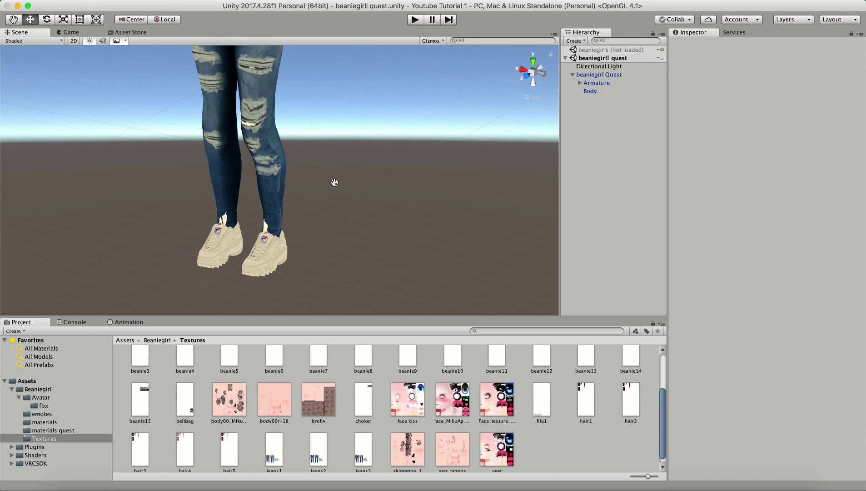
{"action": "left_click", "coordinate": [49, 430]}
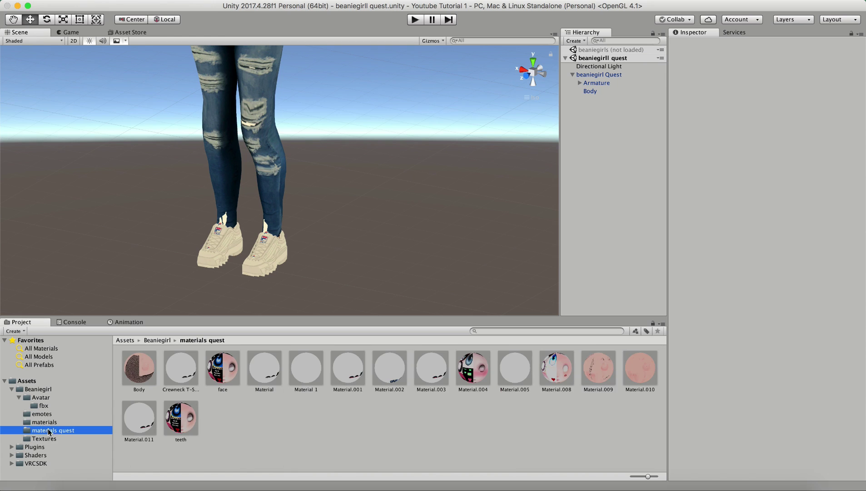
{"action": "left_click", "coordinate": [305, 373]}
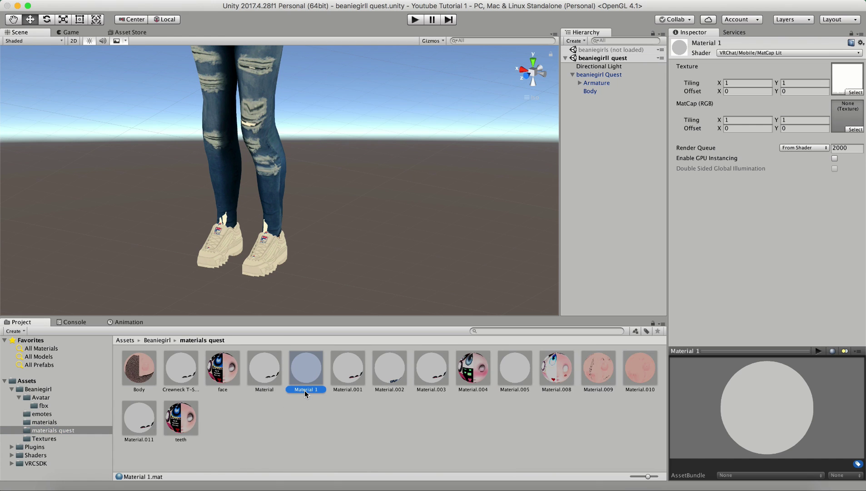
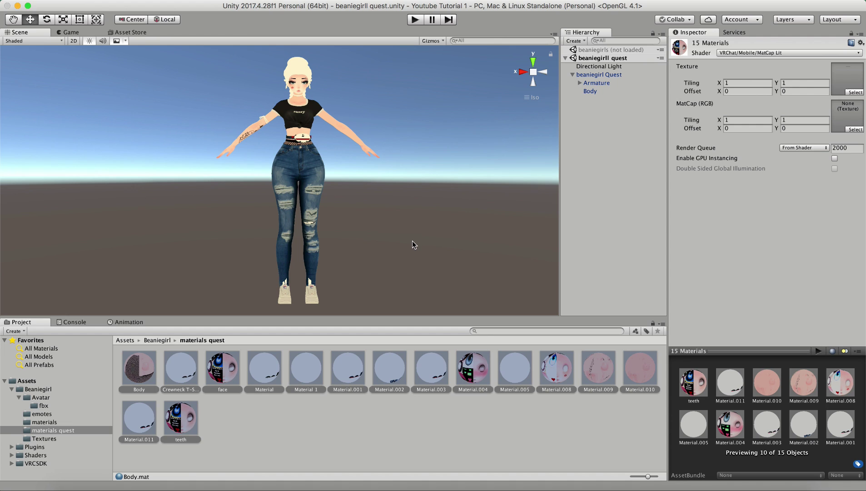
- Examine the avatar's upper body, arm tie and tattooed arm in the scene from several angles
{"action": "scroll", "coordinate": [362, 285], "scroll_direction": "up", "scroll_amount": 5}
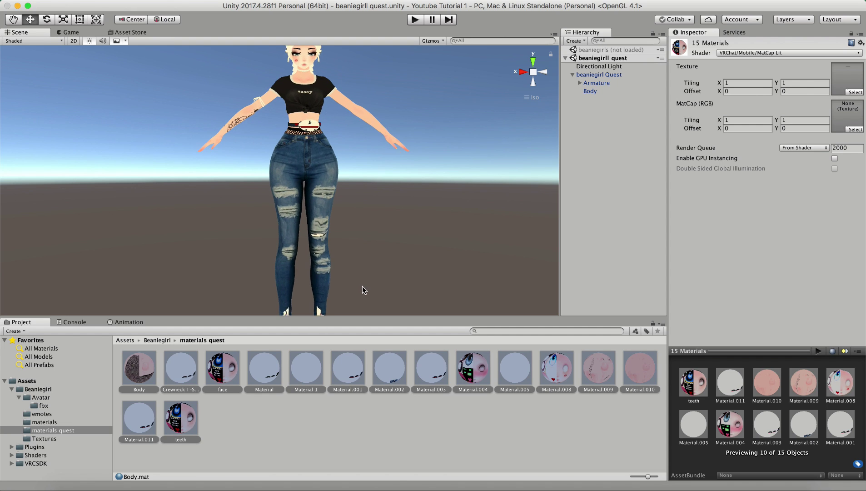
{"action": "middle_click_drag", "start_coordinate": [348, 247], "coordinate": [334, 158]}
{"action": "scroll", "coordinate": [343, 187], "scroll_direction": "up", "scroll_amount": 2}
{"action": "left_click_drag", "start_coordinate": [343, 187], "coordinate": [3, 213], "text": "alt"}
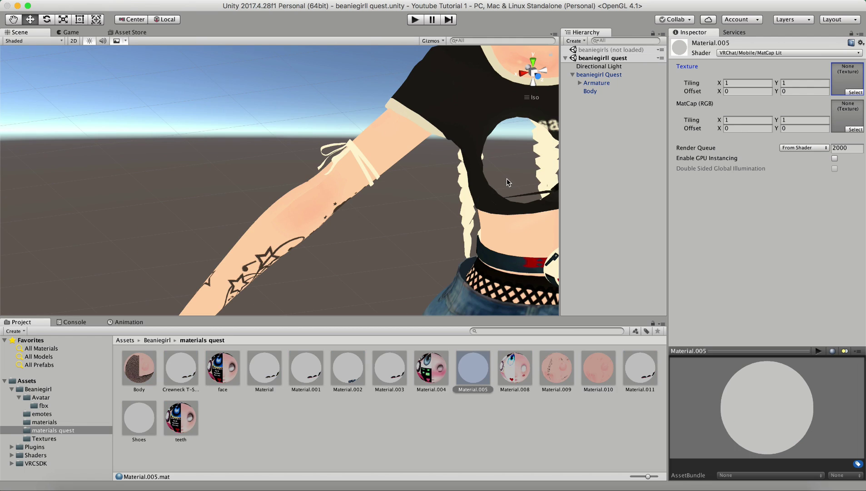
{"action": "scroll", "coordinate": [506, 178], "scroll_direction": "down", "scroll_amount": 5}
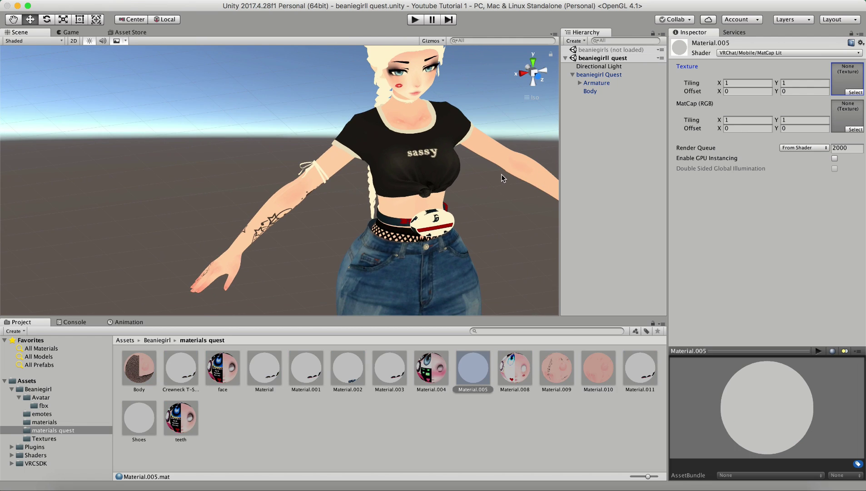
{"action": "scroll", "coordinate": [321, 115], "scroll_direction": "up", "scroll_amount": 2}
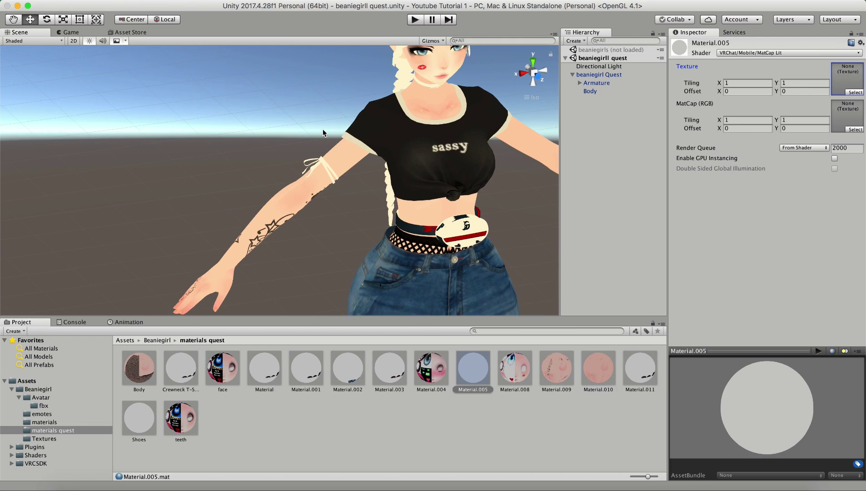
{"action": "left_click_drag", "start_coordinate": [363, 146], "coordinate": [359, 184], "text": "alt"}
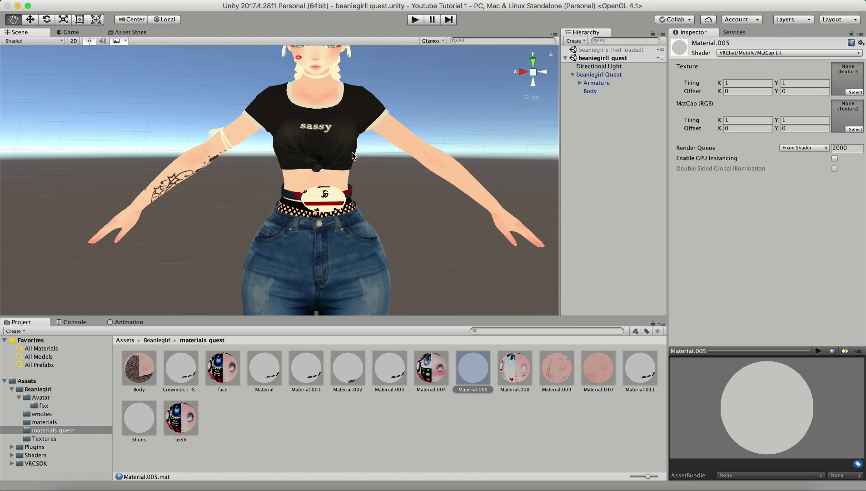
{"action": "scroll", "coordinate": [359, 187], "scroll_direction": "up", "scroll_amount": 3}
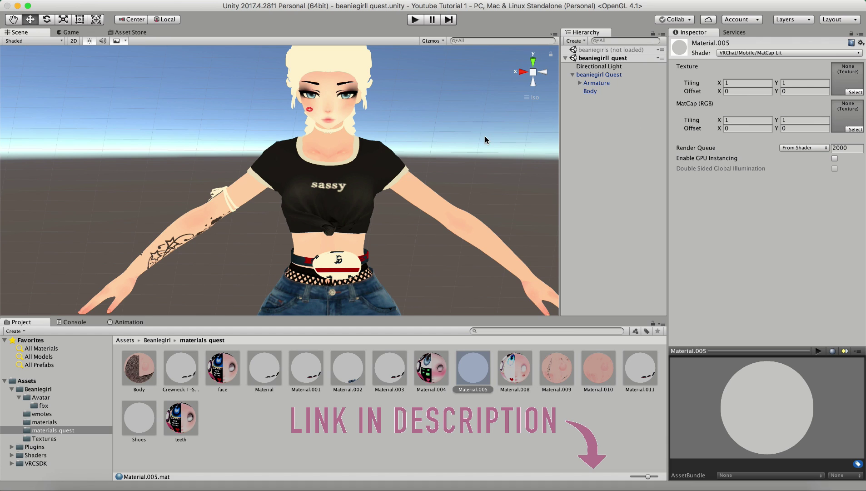
{"action": "scroll", "coordinate": [312, 209], "scroll_direction": "down", "scroll_amount": 4}
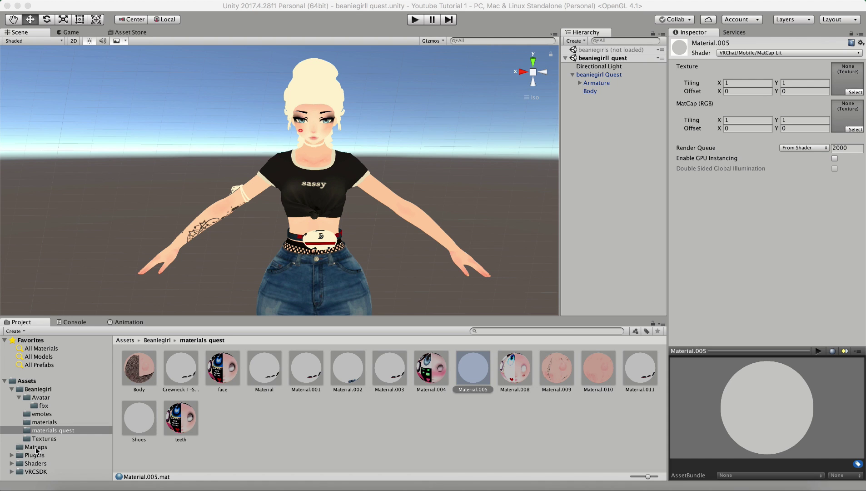
- Assign the paino matcap from the Matcaps folder to the MatCap slot of Material.005 and check the arm tie
{"action": "left_click", "coordinate": [36, 448]}
{"action": "scroll", "coordinate": [241, 206], "scroll_direction": "up", "scroll_amount": 6}
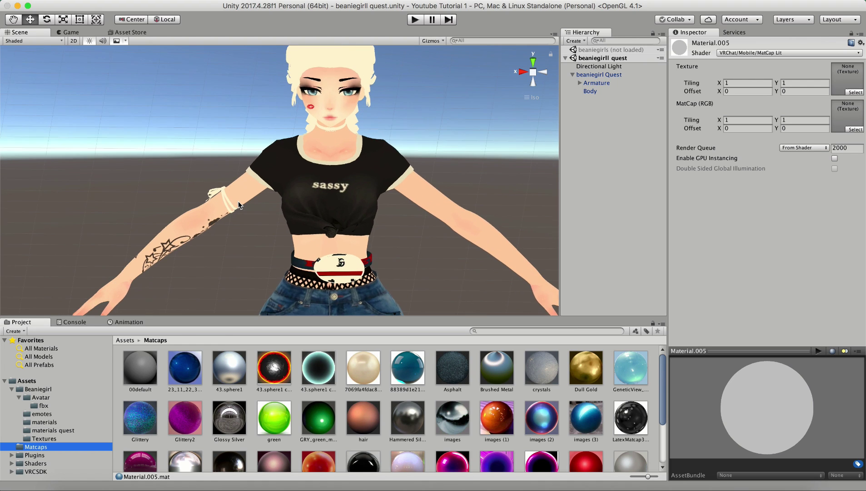
{"action": "scroll", "coordinate": [512, 408], "scroll_direction": "down", "scroll_amount": 2}
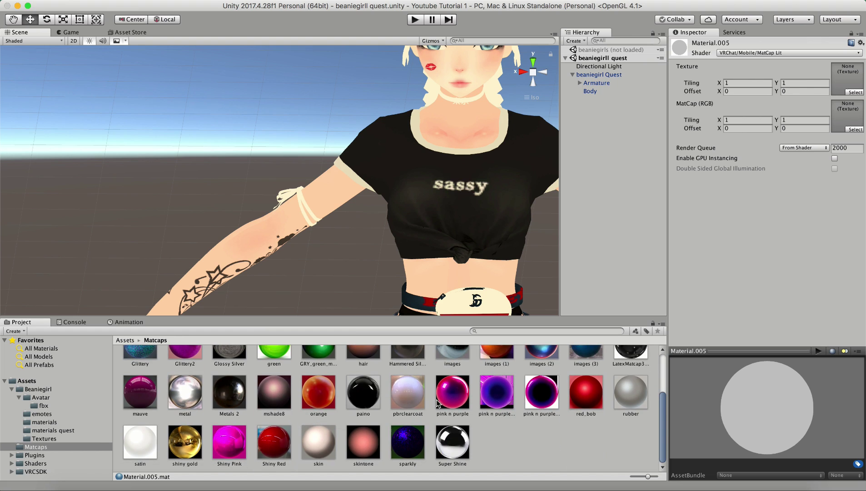
{"action": "left_click_drag", "start_coordinate": [363, 392], "coordinate": [845, 116]}
{"action": "left_click_drag", "start_coordinate": [305, 241], "coordinate": [371, 304], "text": "alt"}
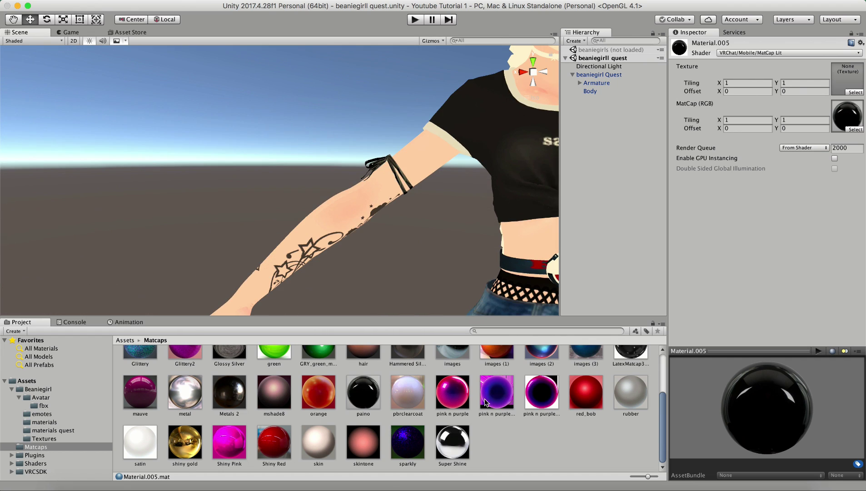
- Try the rubber matcap on Material.005, inspect the arm tie, and switch the MatCap slot back to paino
{"action": "scroll", "coordinate": [370, 427], "scroll_direction": "up", "scroll_amount": 3}
{"action": "left_click_drag", "start_coordinate": [176, 451], "coordinate": [835, 125]}
{"action": "left_click_drag", "start_coordinate": [459, 254], "coordinate": [346, 291], "text": "alt"}
{"action": "scroll", "coordinate": [274, 396], "scroll_direction": "down", "scroll_amount": 3}
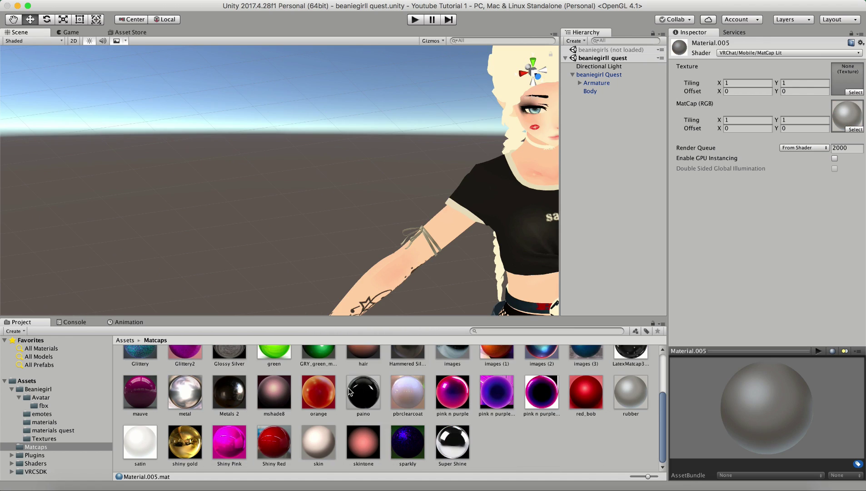
{"action": "left_click_drag", "start_coordinate": [350, 391], "coordinate": [839, 115]}
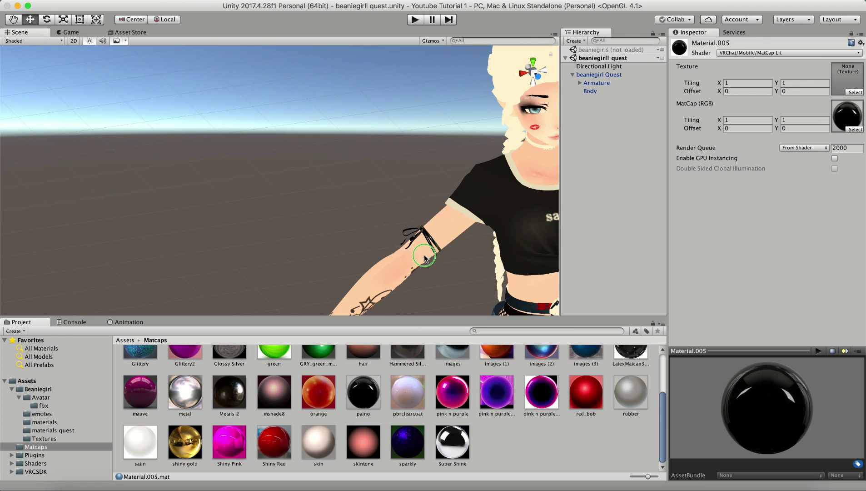
{"action": "left_click_drag", "start_coordinate": [425, 258], "coordinate": [386, 224], "text": "alt"}
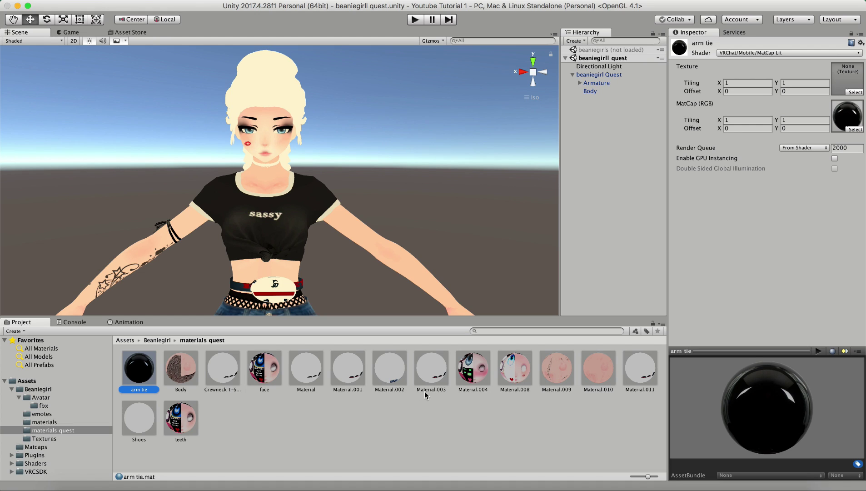
- Create a new material named Beanie in the materials quest folder
{"action": "left_click", "coordinate": [351, 430]}
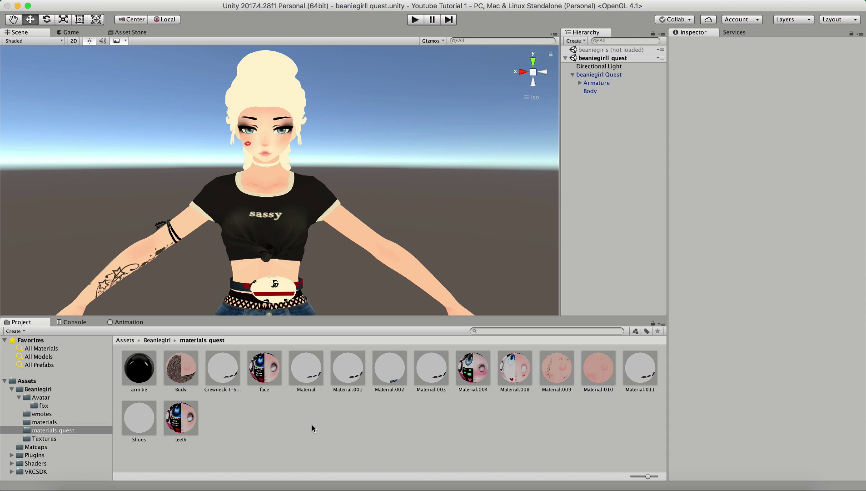
{"action": "right_click", "coordinate": [280, 430]}
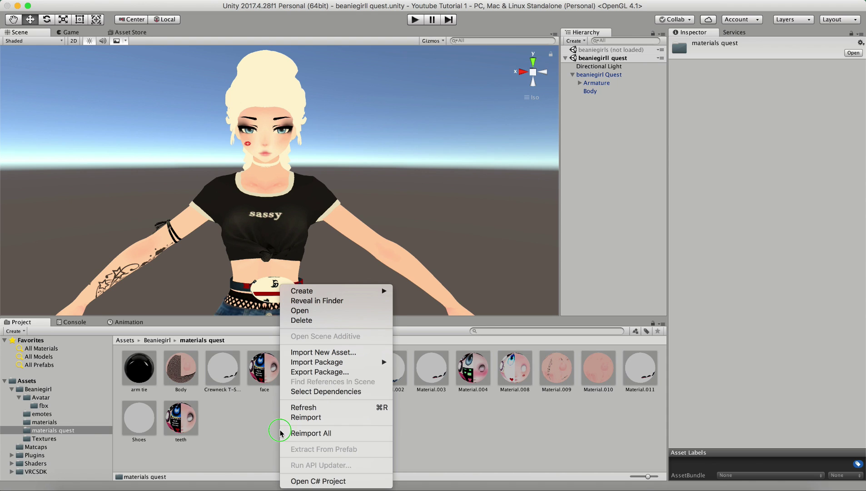
{"action": "mouse_move", "coordinate": [343, 291]}
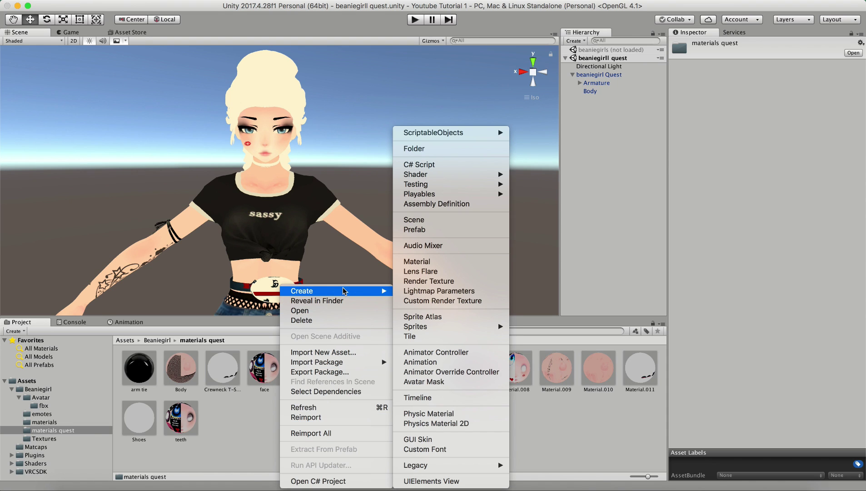
{"action": "left_click", "coordinate": [434, 261]}
{"action": "type", "text": "Beanie"}
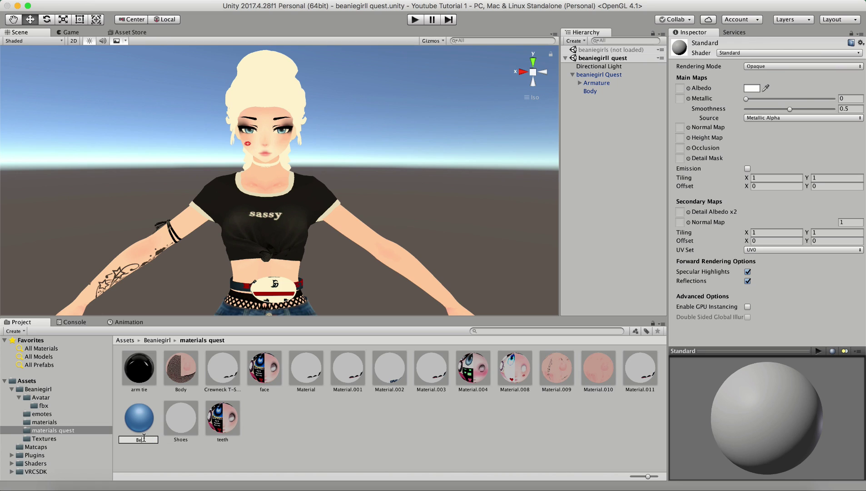
{"action": "key", "text": "Return"}
- Set the Beanie material's shader to VRChat/Mobile/MatCap Lit
{"action": "left_click", "coordinate": [773, 53]}
{"action": "mouse_move", "coordinate": [743, 189]}
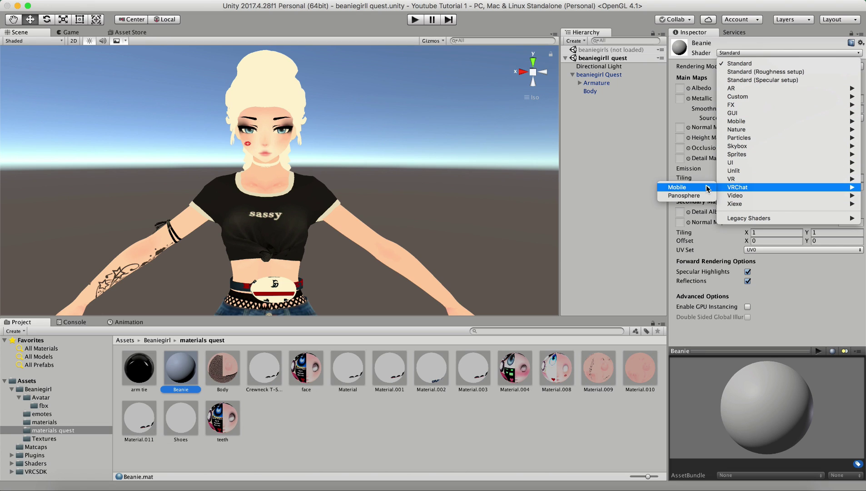
{"action": "mouse_move", "coordinate": [705, 187]}
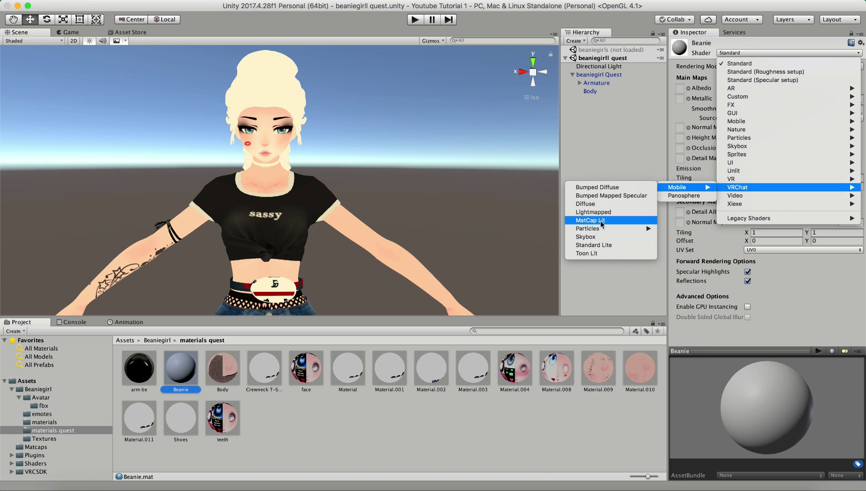
{"action": "left_click", "coordinate": [601, 221]}
- Assign the green striped beanie texture to the Beanie material and apply the material to the avatar's hat
{"action": "left_click", "coordinate": [855, 92]}
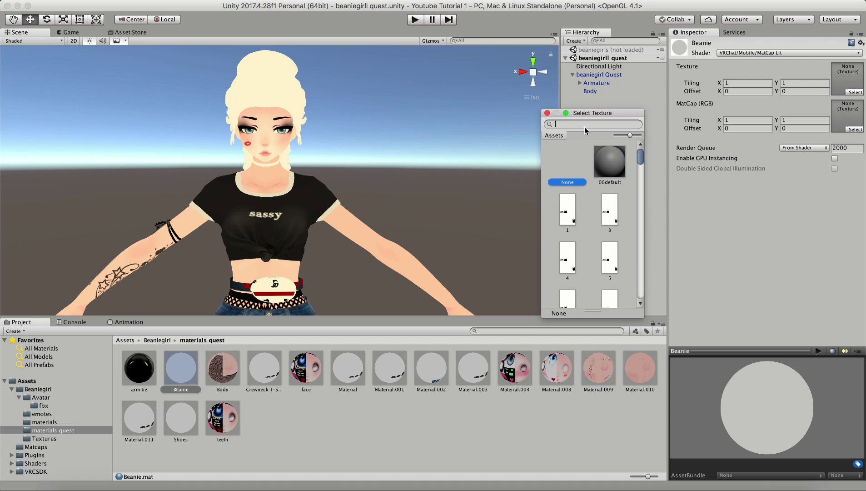
{"action": "type", "text": "bean"}
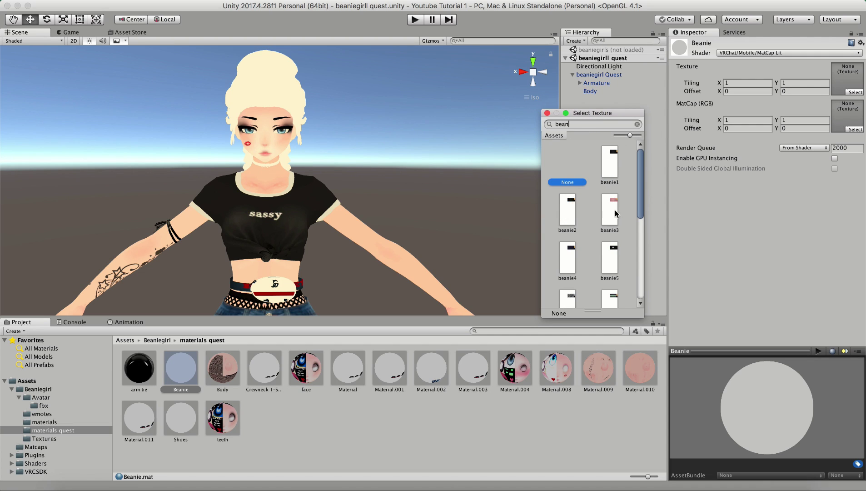
{"action": "scroll", "coordinate": [613, 228], "scroll_direction": "down", "scroll_amount": 1}
{"action": "left_click", "coordinate": [610, 284]}
{"action": "left_click", "coordinate": [191, 383]}
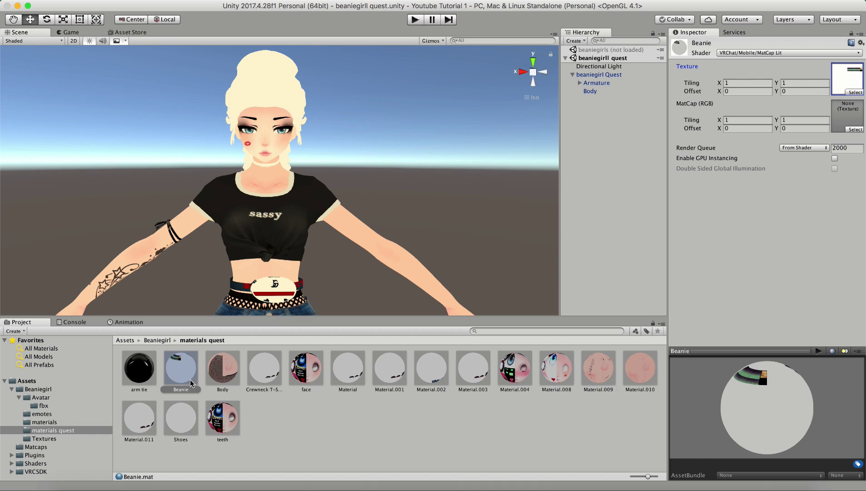
{"action": "left_click_drag", "start_coordinate": [180, 372], "coordinate": [262, 71]}
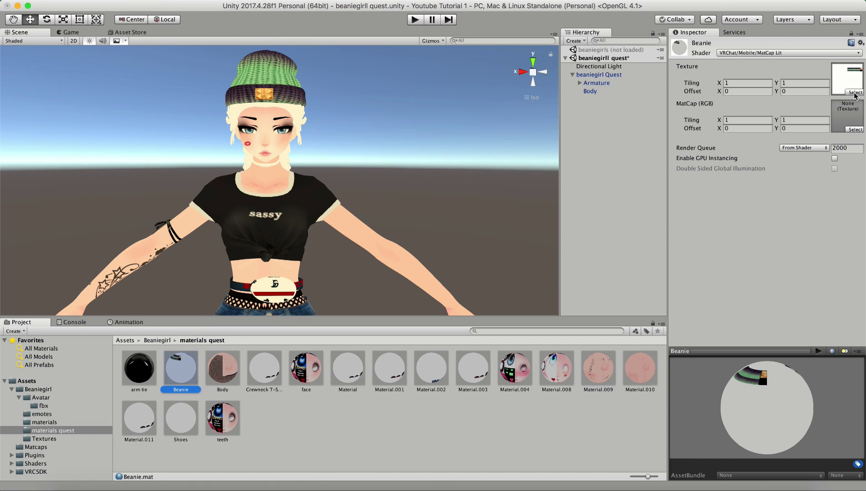
- Try beanie6 and other beanie textures on the Beanie material and settle on the black UNICORN design
{"action": "left_click", "coordinate": [855, 93]}
{"action": "left_click", "coordinate": [561, 171]}
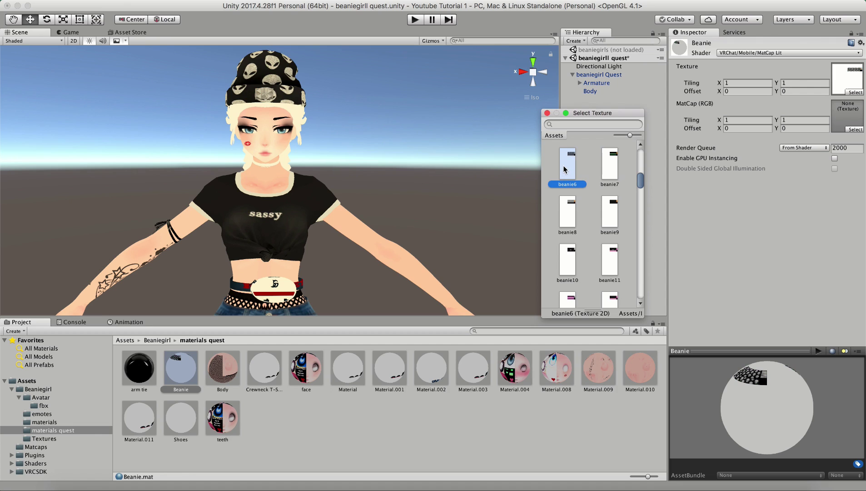
{"action": "left_click", "coordinate": [572, 214]}
{"action": "double_click", "coordinate": [615, 215]}
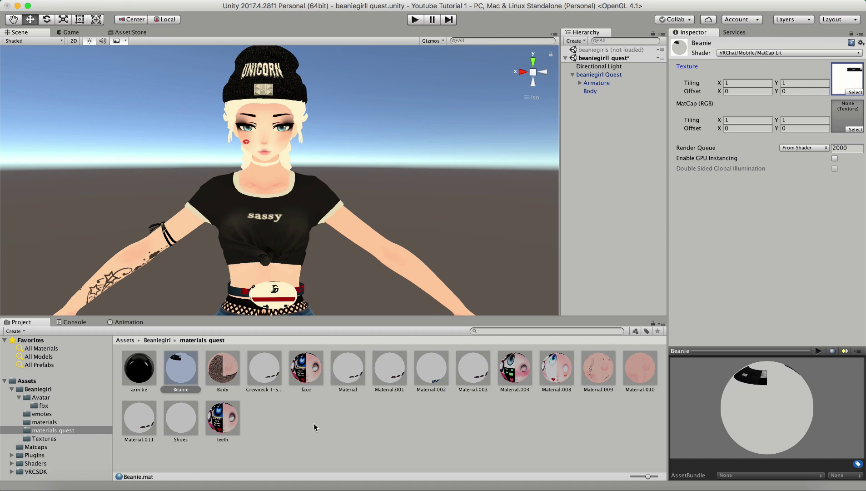
- Create a new material named Hair in the materials quest folder
{"action": "left_click", "coordinate": [316, 428]}
{"action": "right_click", "coordinate": [316, 428]}
{"action": "mouse_move", "coordinate": [363, 290]}
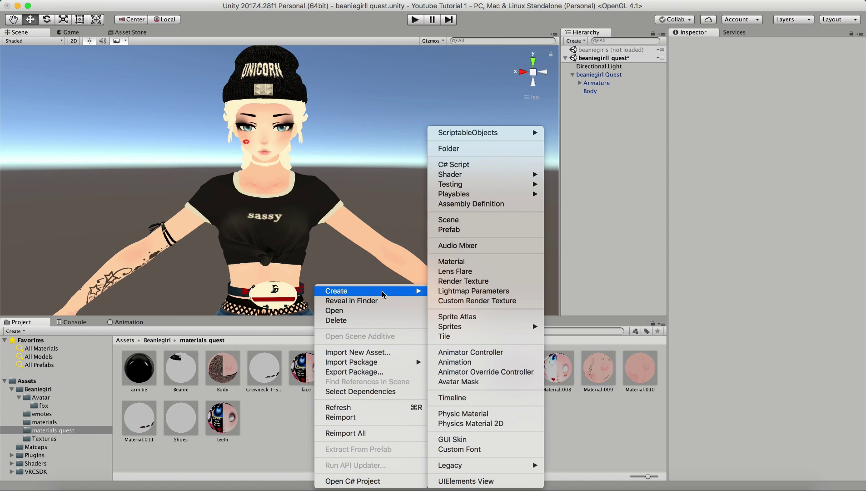
{"action": "left_click", "coordinate": [451, 266]}
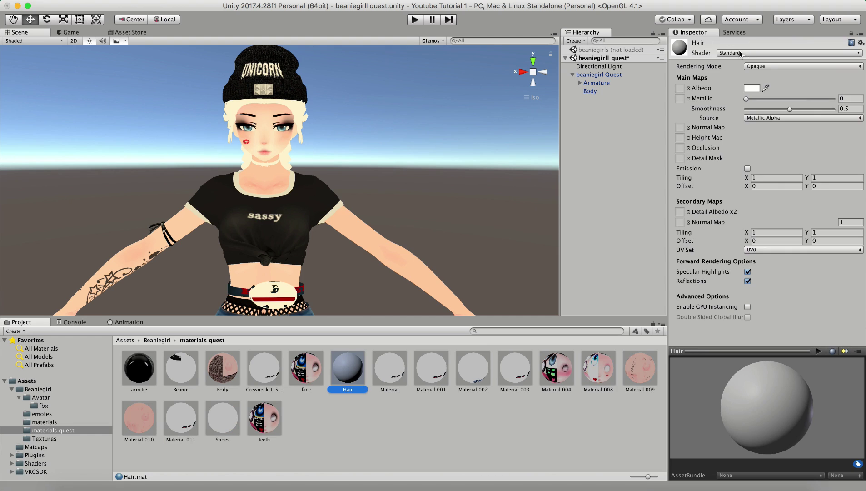
- Set the Hair material's shader to VRChat/Mobile/MatCap Lit and apply the material to the avatar's hair
{"action": "left_click", "coordinate": [791, 52]}
{"action": "mouse_move", "coordinate": [743, 190]}
{"action": "mouse_move", "coordinate": [692, 190]}
{"action": "left_click", "coordinate": [618, 217]}
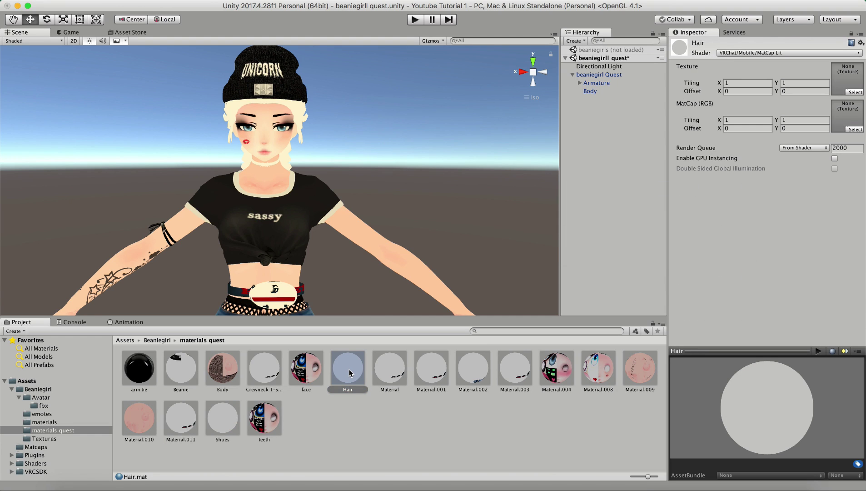
{"action": "left_click_drag", "start_coordinate": [349, 372], "coordinate": [302, 114]}
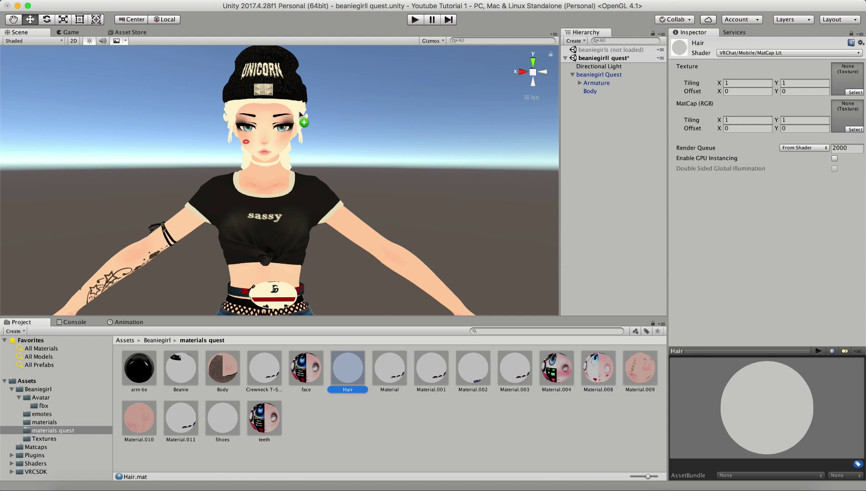
- Assign the hair4 texture to the Hair material and check the hair from the side
{"action": "left_click", "coordinate": [854, 93]}
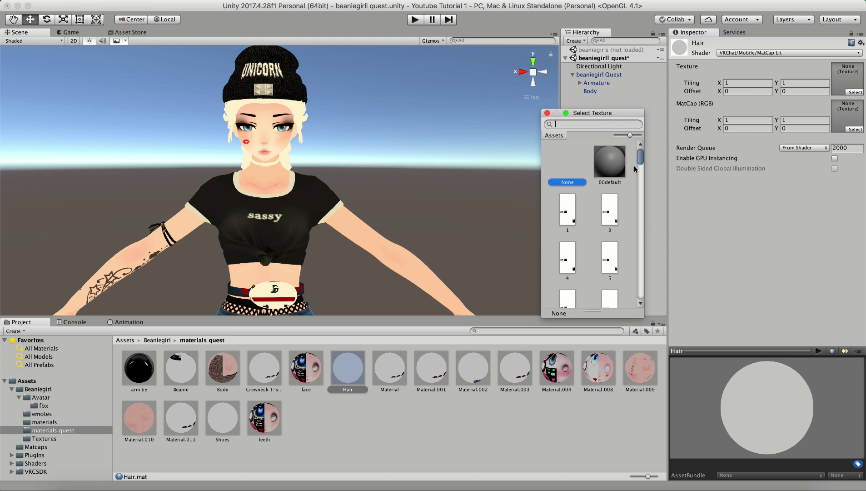
{"action": "type", "text": "hai"}
{"action": "scroll", "coordinate": [635, 169], "scroll_direction": "down", "scroll_amount": 2}
{"action": "left_click", "coordinate": [607, 248]}
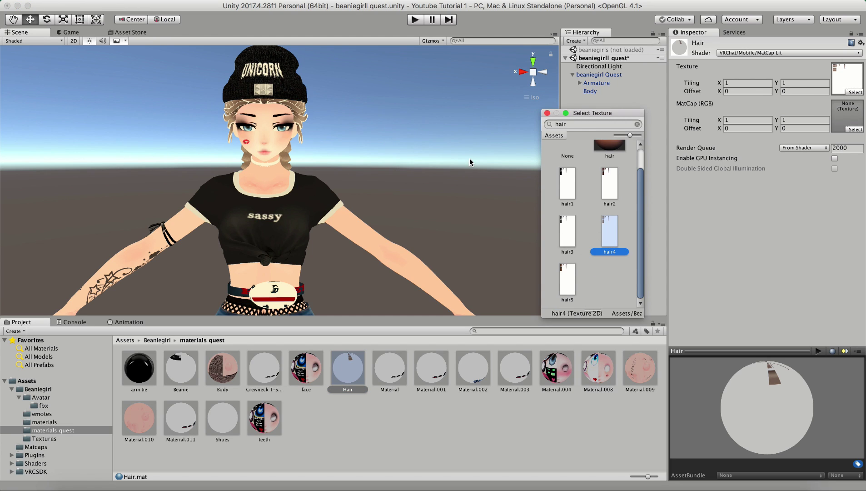
{"action": "left_click_drag", "start_coordinate": [385, 184], "coordinate": [378, 153], "text": "alt"}
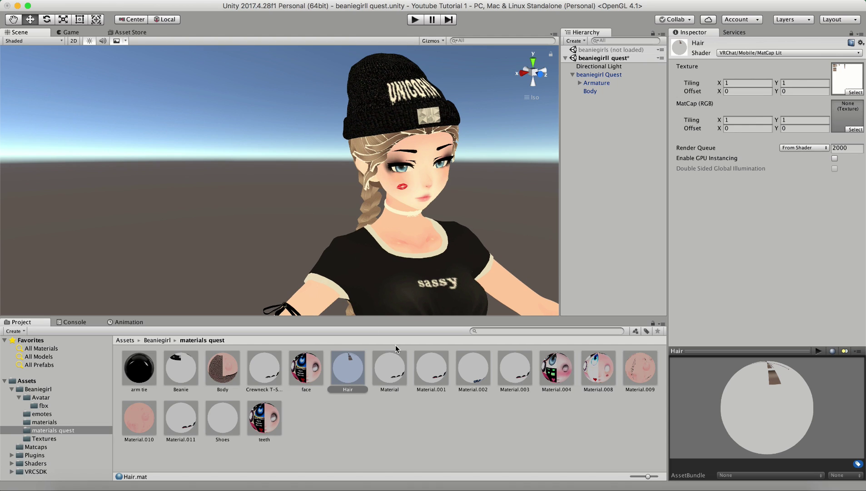
- Locate the Hair material's hair4 texture in the project, reveal it in Finder and duplicate the file
{"action": "left_click", "coordinate": [849, 75]}
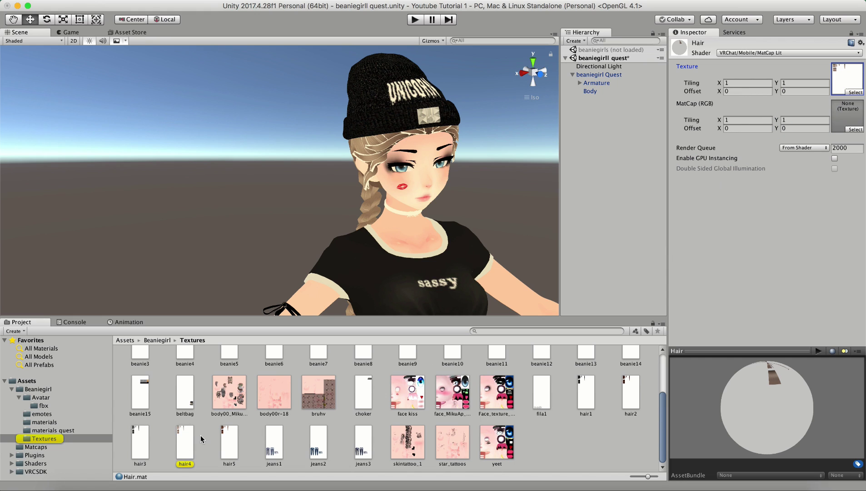
{"action": "left_click", "coordinate": [185, 441]}
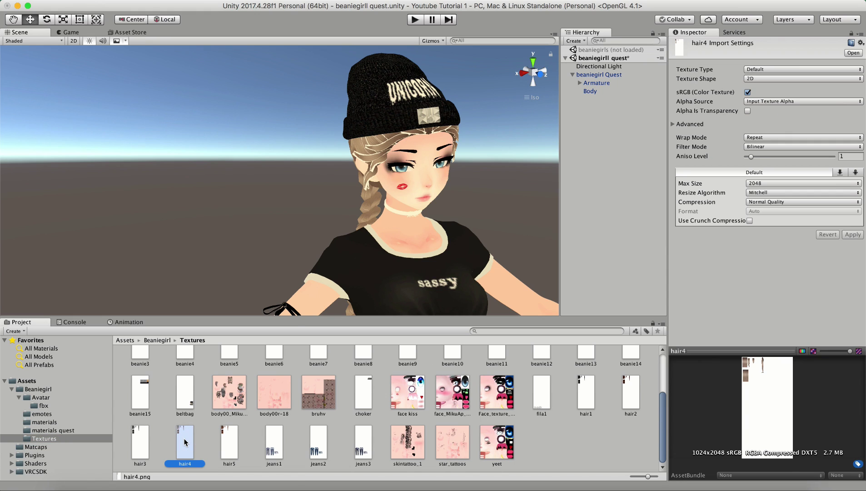
{"action": "right_click", "coordinate": [185, 441]}
{"action": "left_click", "coordinate": [227, 303]}
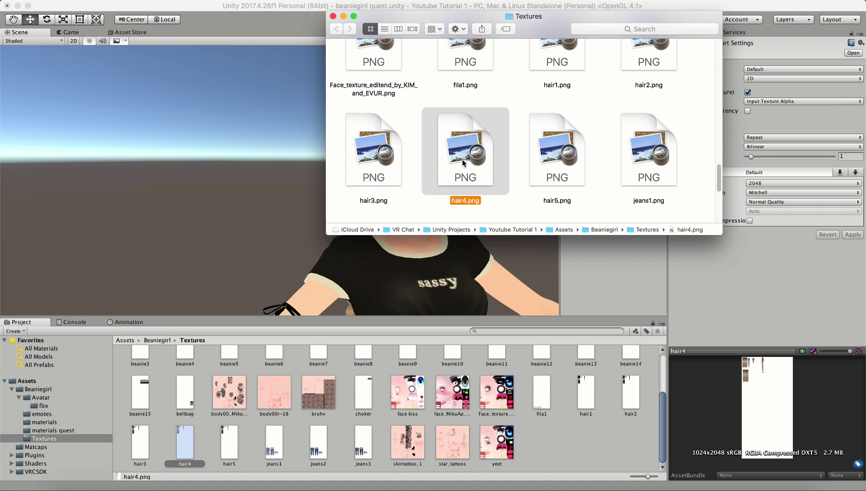
{"action": "key", "text": "super+d"}
- Open hair4 copy.png in Adobe Photoshop 2020
{"action": "left_click_drag", "start_coordinate": [503, 168], "coordinate": [504, 137]}
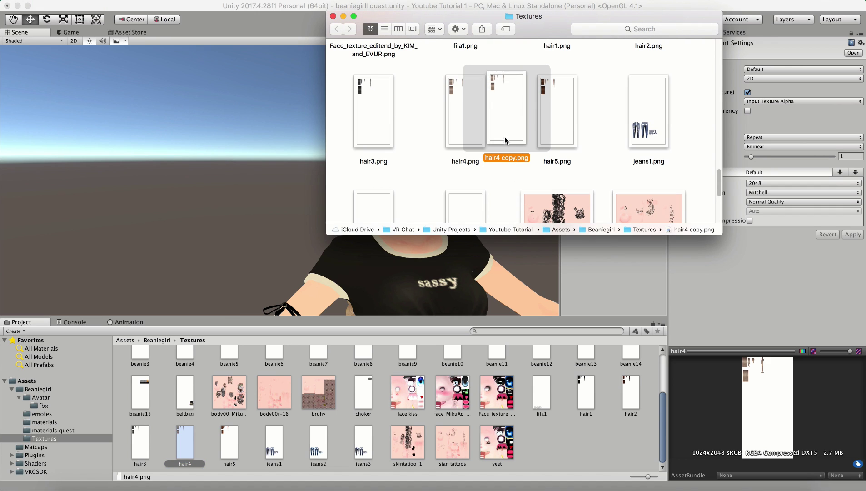
{"action": "right_click", "coordinate": [506, 117]}
{"action": "mouse_move", "coordinate": [526, 132]}
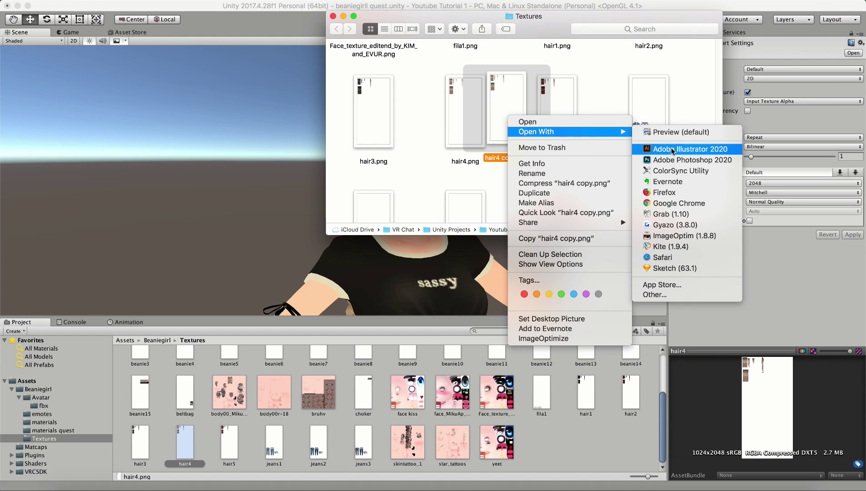
{"action": "left_click", "coordinate": [657, 156]}
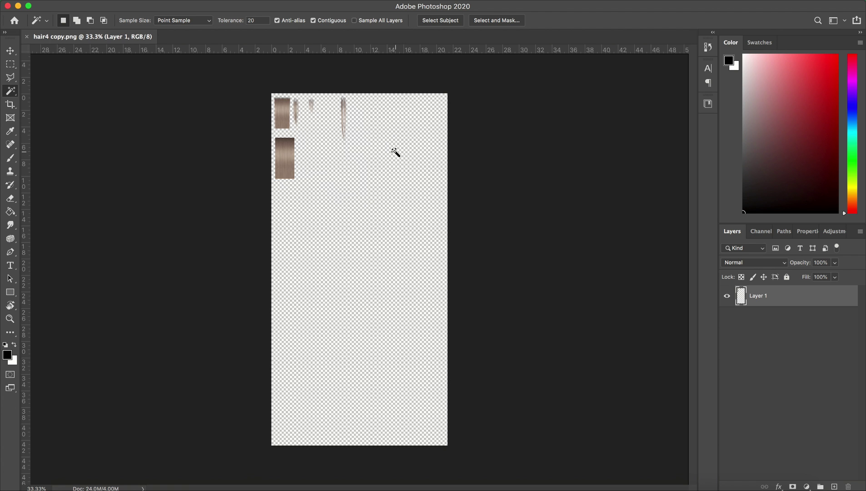
- Add a new layer beneath Layer 1 and fill it with a brown sampled from the hair strands
{"action": "left_click", "coordinate": [835, 486]}
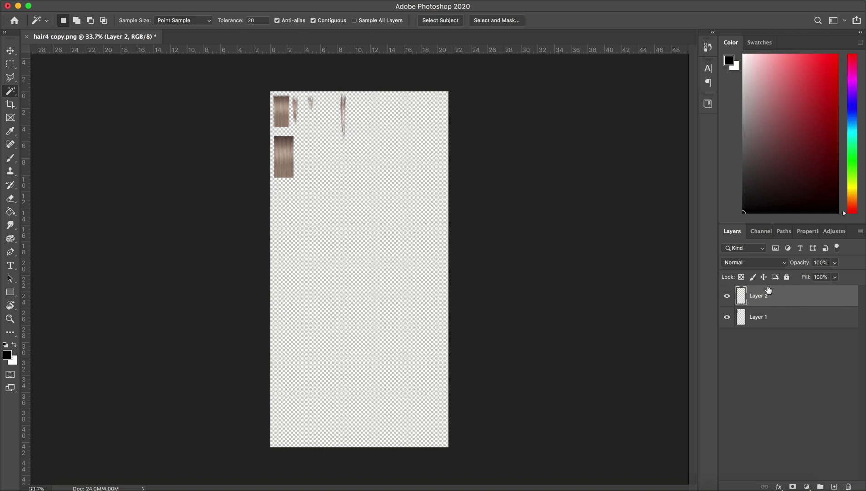
{"action": "left_click_drag", "start_coordinate": [768, 295], "coordinate": [768, 322]}
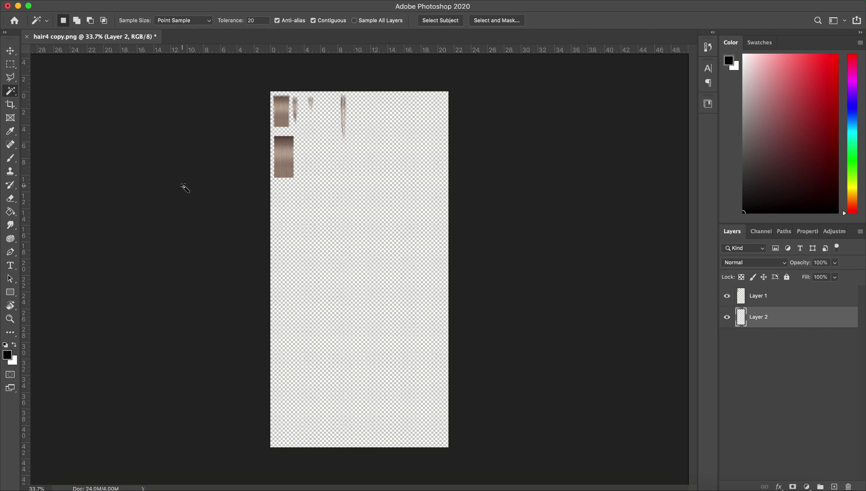
{"action": "left_click", "coordinate": [9, 214]}
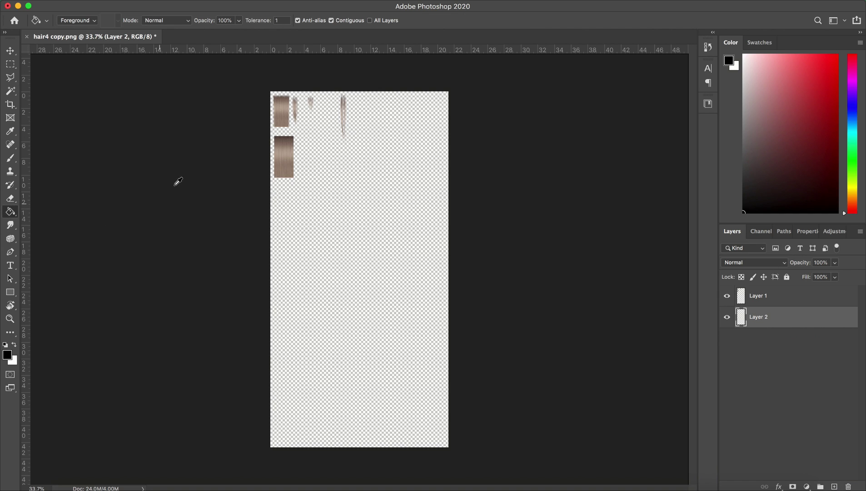
{"action": "left_click_drag", "start_coordinate": [292, 159], "coordinate": [293, 164], "text": "alt"}
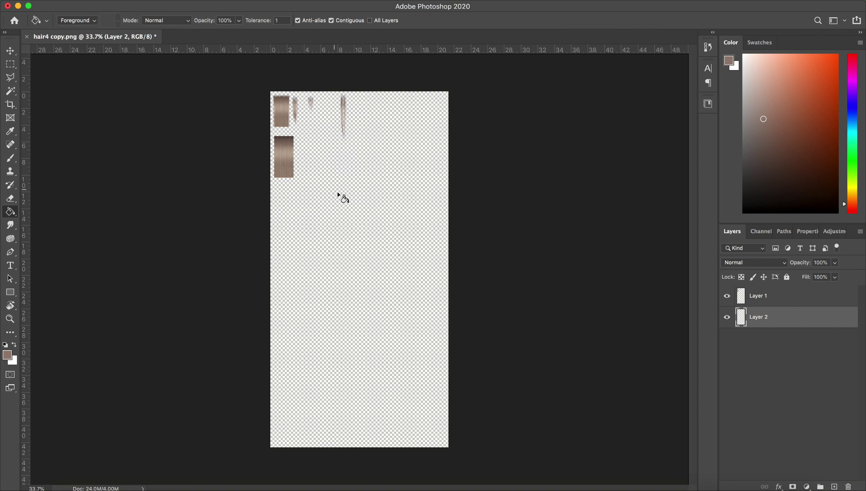
{"action": "left_click", "coordinate": [356, 216]}
- Merge the visible layers, save hair4 copy.png, and close Photoshop and the Finder window to return to Unity
{"action": "right_click", "coordinate": [766, 317]}
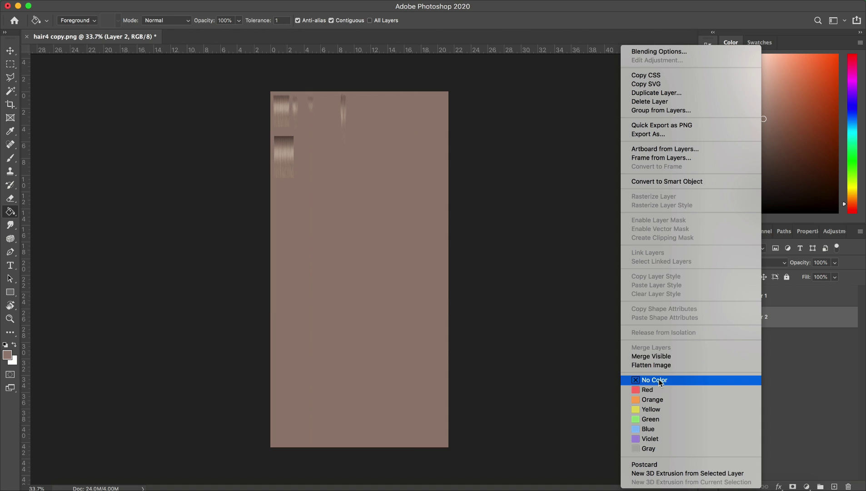
{"action": "left_click", "coordinate": [646, 356]}
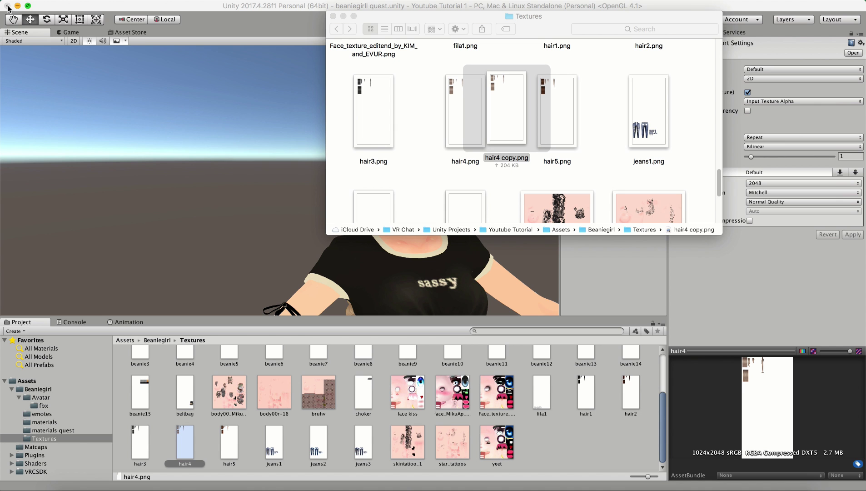
{"action": "left_click", "coordinate": [8, 6]}
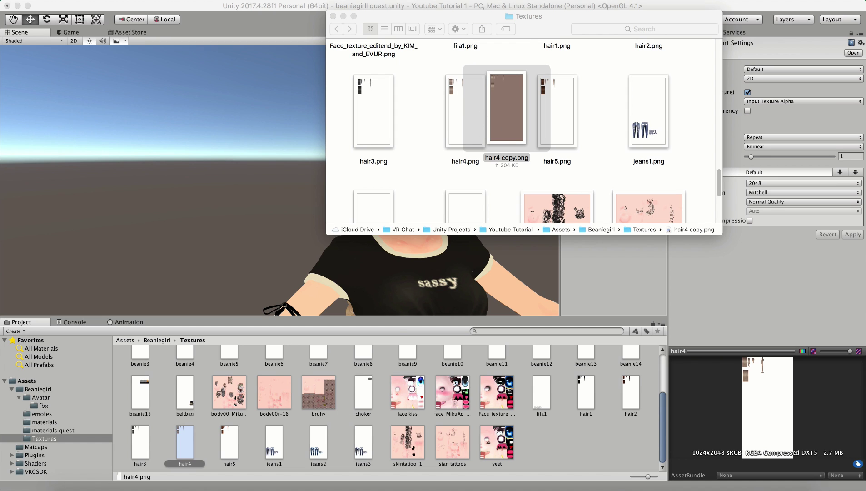
{"action": "left_click", "coordinate": [333, 16]}
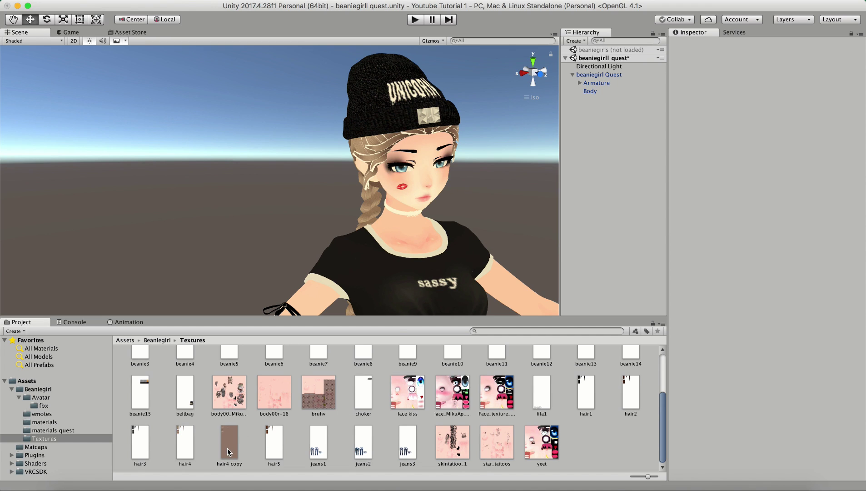
- Assign the hair4 copy texture to the Hair material in the materials quest folder and check the avatar's hair
{"action": "left_click", "coordinate": [59, 430]}
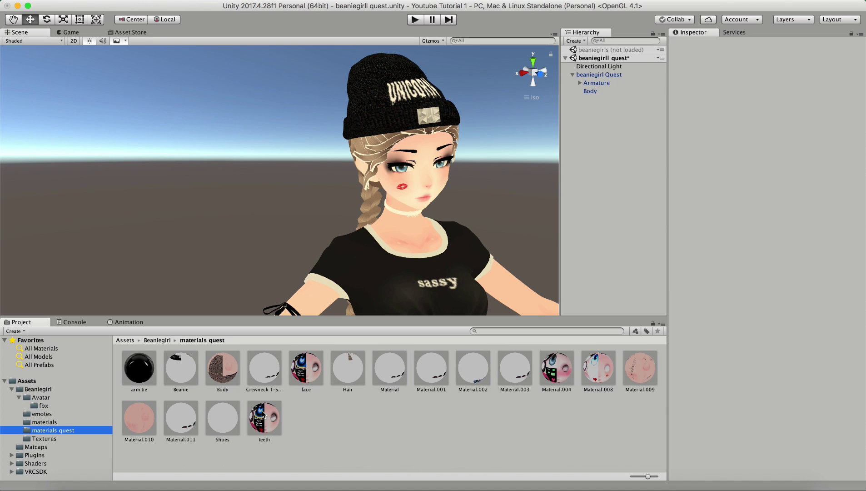
{"action": "left_click", "coordinate": [346, 370]}
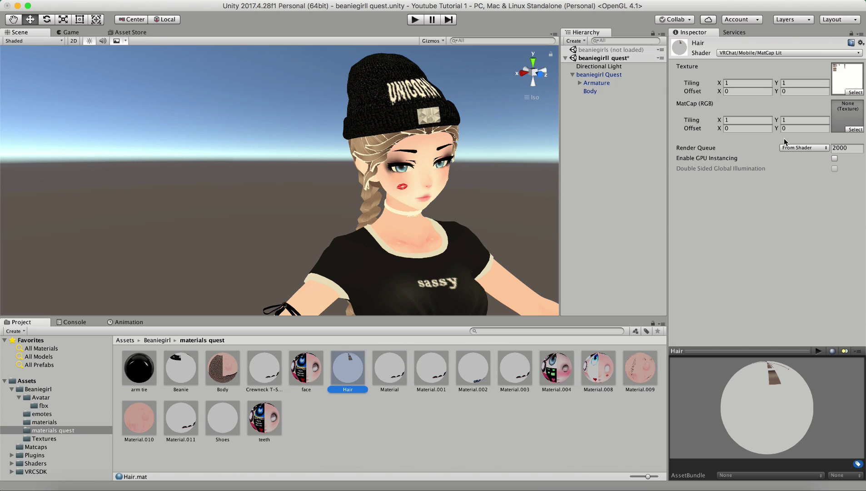
{"action": "left_click", "coordinate": [856, 93]}
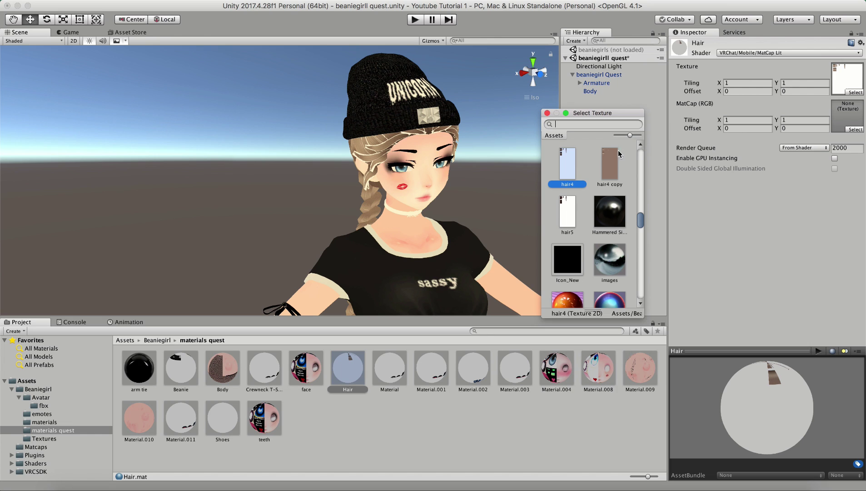
{"action": "double_click", "coordinate": [609, 161]}
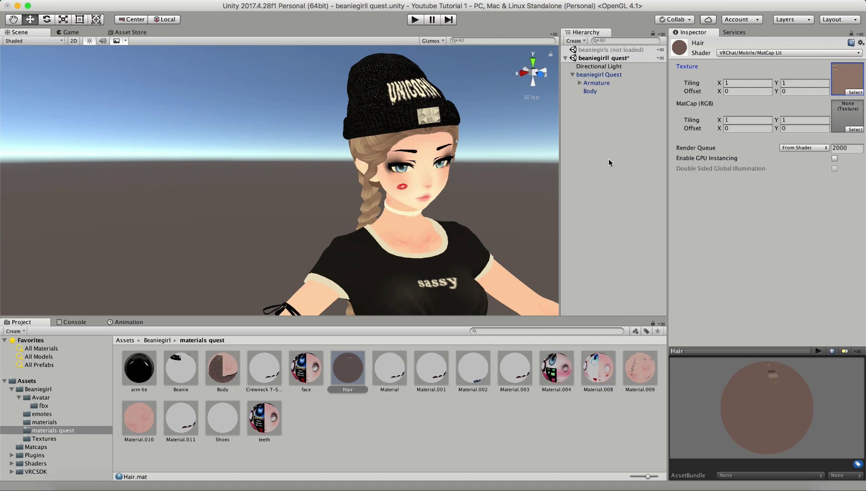
{"action": "left_click_drag", "start_coordinate": [447, 177], "coordinate": [416, 160], "text": "alt"}
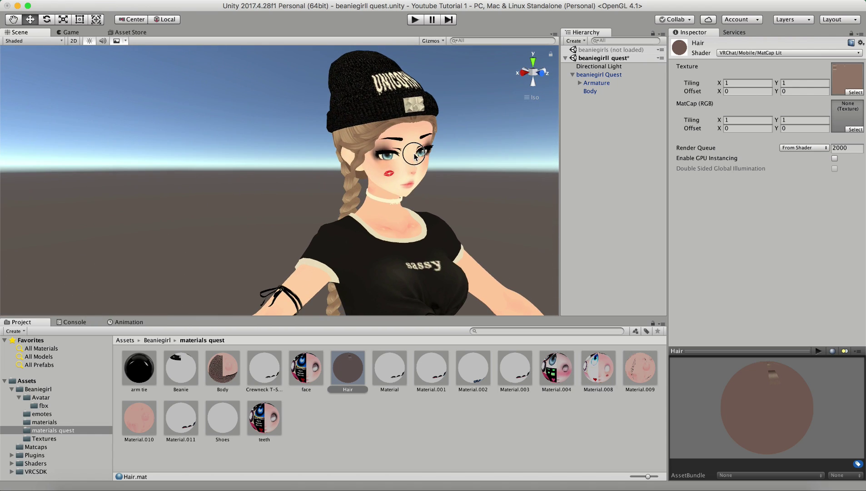
{"action": "left_click", "coordinate": [414, 158]}
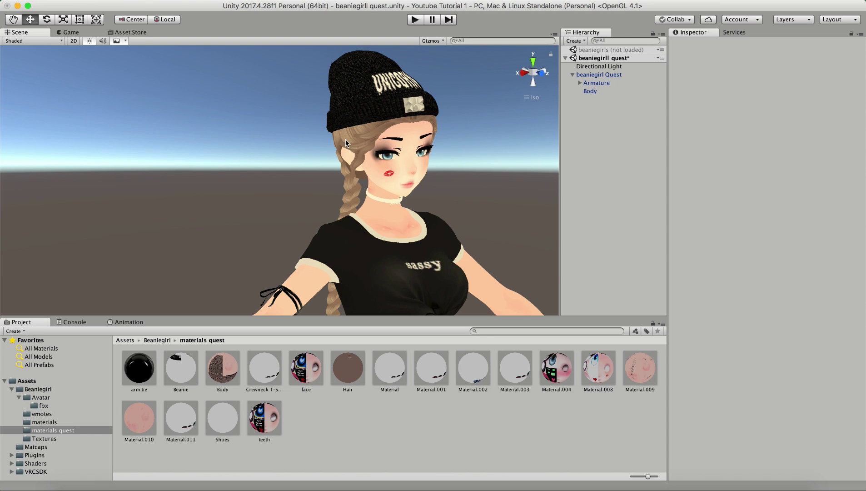
- Create a material named choker in the materials quest folder and give it the VRChat/Mobile/MatCap Lit shader
{"action": "left_click_drag", "start_coordinate": [376, 139], "coordinate": [262, 165], "text": "alt"}
{"action": "scroll", "coordinate": [262, 165], "scroll_direction": "down", "scroll_amount": 3}
{"action": "right_click", "coordinate": [349, 429]}
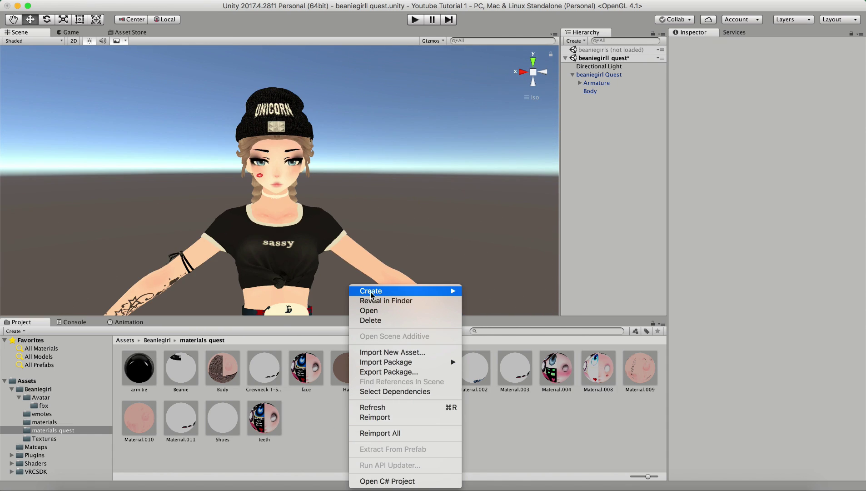
{"action": "mouse_move", "coordinate": [400, 291]}
{"action": "left_click", "coordinate": [495, 262]}
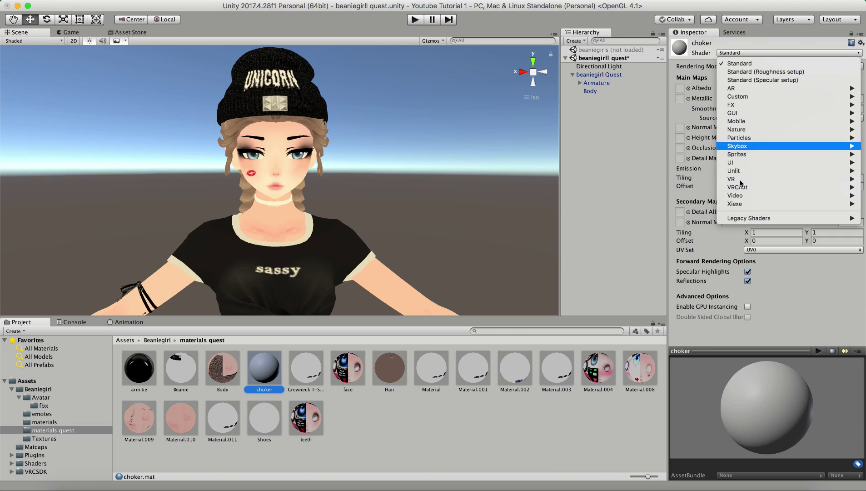
{"action": "mouse_move", "coordinate": [742, 189]}
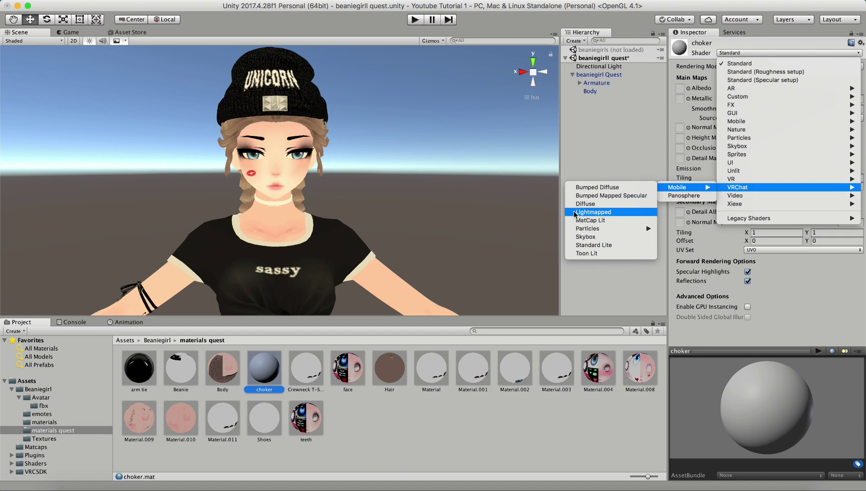
{"action": "left_click", "coordinate": [600, 222]}
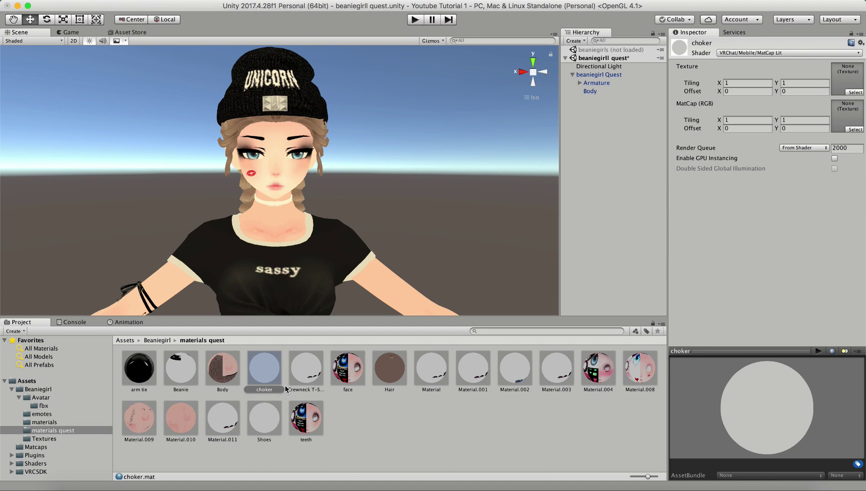
- Set the choker material's MatCap to Dull Gold and apply the material to the choker on the avatar's neck
{"action": "left_click", "coordinate": [35, 447]}
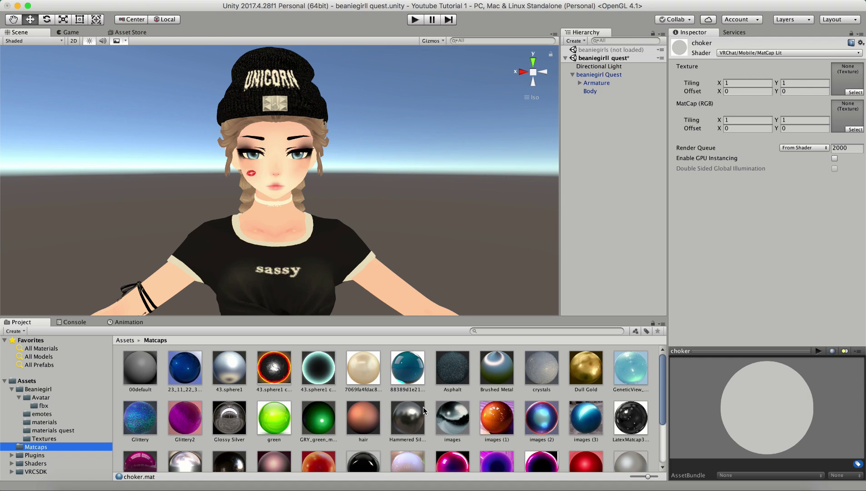
{"action": "left_click_drag", "start_coordinate": [583, 370], "coordinate": [846, 117]}
{"action": "left_click", "coordinate": [56, 431]}
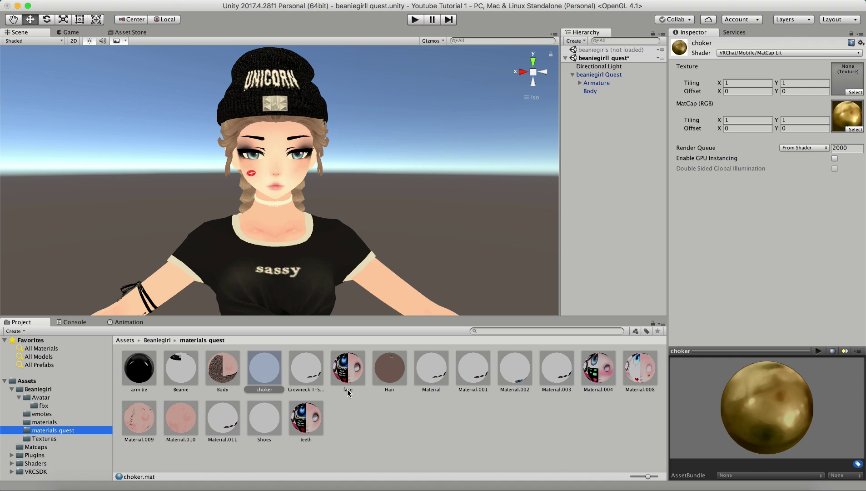
{"action": "left_click_drag", "start_coordinate": [264, 367], "coordinate": [278, 206]}
- Inspect the choker on the avatar's neck up close and from an angle, framing the Body mesh to reset the view
{"action": "middle_click_drag", "start_coordinate": [381, 237], "coordinate": [363, 210]}
{"action": "scroll", "coordinate": [361, 212], "scroll_direction": "up", "scroll_amount": 3}
{"action": "scroll", "coordinate": [361, 212], "scroll_direction": "down", "scroll_amount": 3}
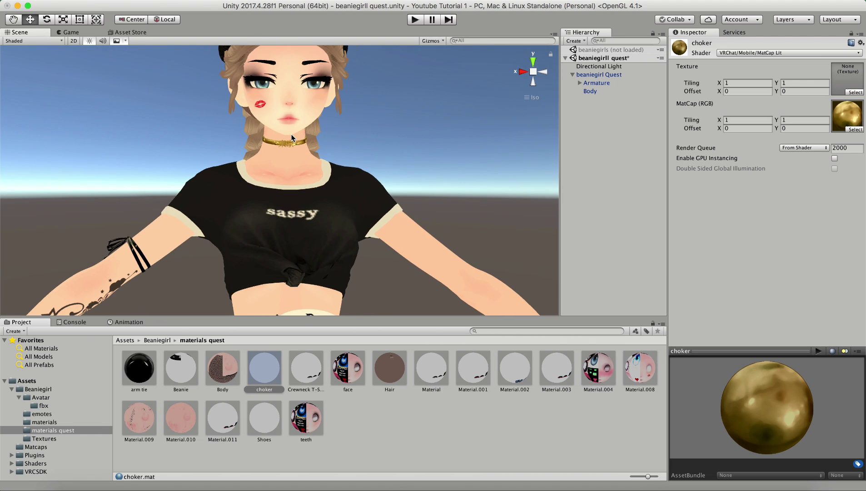
{"action": "scroll", "coordinate": [291, 135], "scroll_direction": "up", "scroll_amount": 3}
{"action": "left_click_drag", "start_coordinate": [291, 135], "coordinate": [525, 107], "text": "alt"}
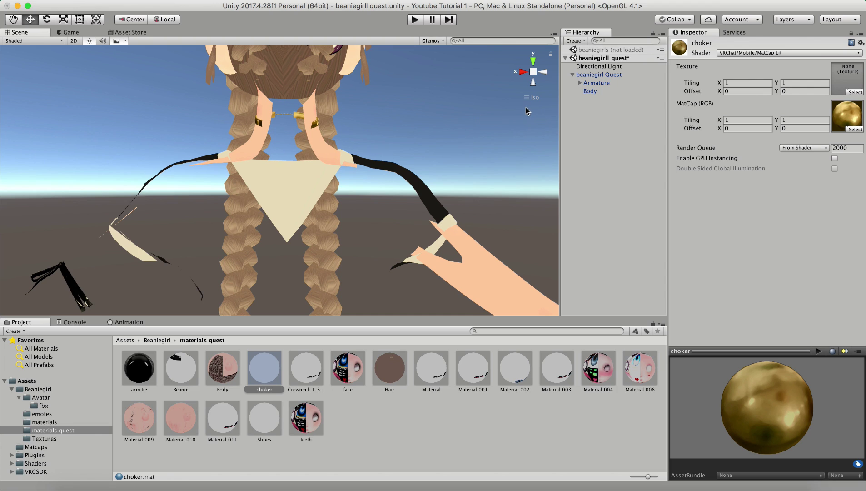
{"action": "scroll", "coordinate": [455, 119], "scroll_direction": "down", "scroll_amount": 5}
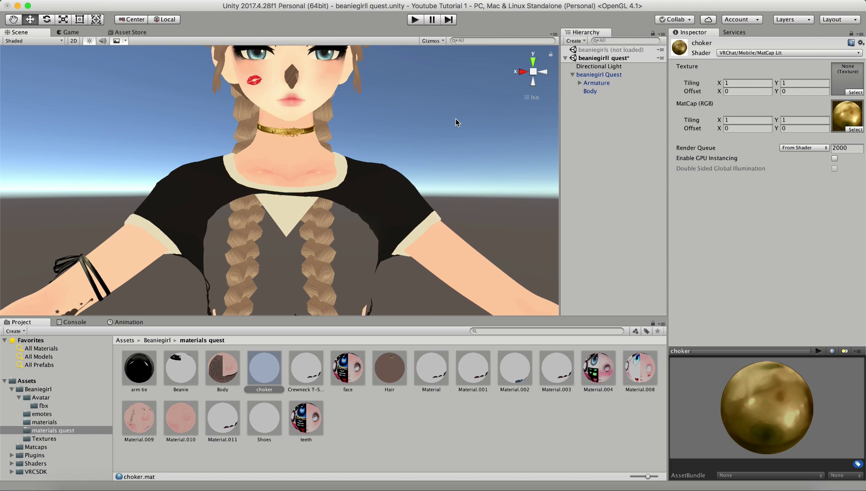
{"action": "double_click", "coordinate": [593, 92]}
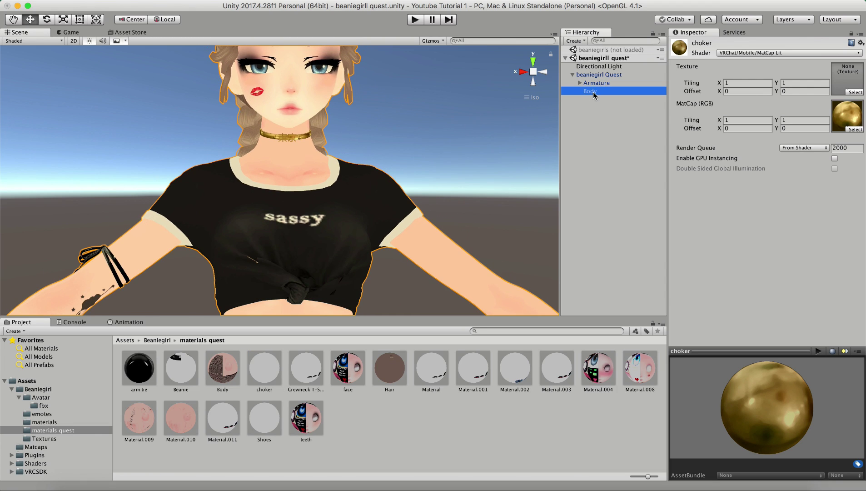
{"action": "scroll", "coordinate": [289, 130], "scroll_direction": "up", "scroll_amount": 3}
{"action": "middle_click_drag", "start_coordinate": [289, 130], "coordinate": [294, 250]}
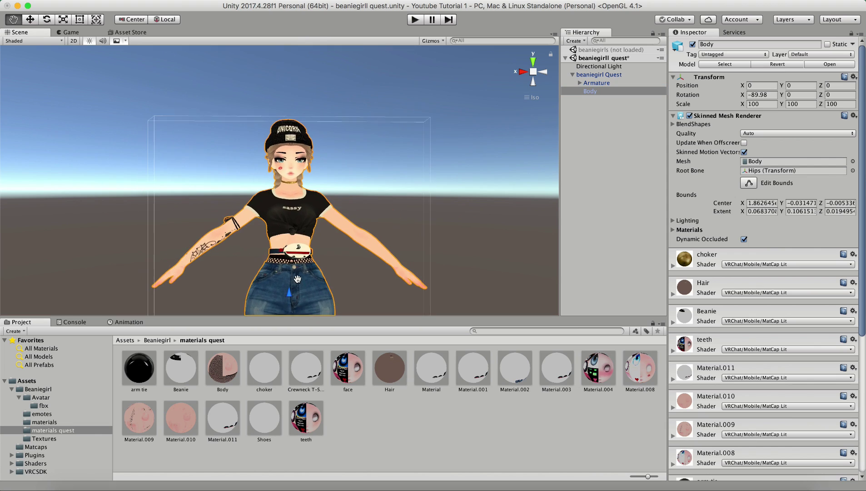
{"action": "scroll", "coordinate": [294, 252], "scroll_direction": "up", "scroll_amount": 4}
{"action": "scroll", "coordinate": [294, 245], "scroll_direction": "up", "scroll_amount": 4}
{"action": "left_click_drag", "start_coordinate": [294, 244], "coordinate": [464, 223], "text": "alt"}
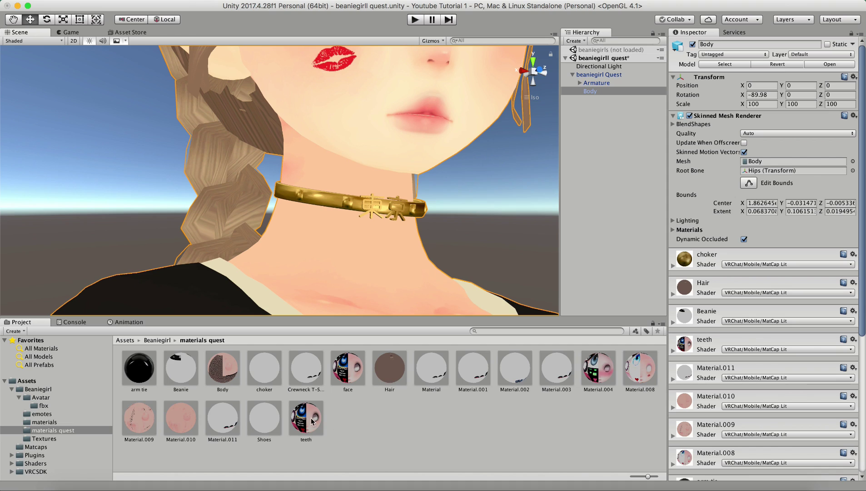
- Assign the choker texture to the choker material's main texture
{"action": "left_click", "coordinate": [273, 379]}
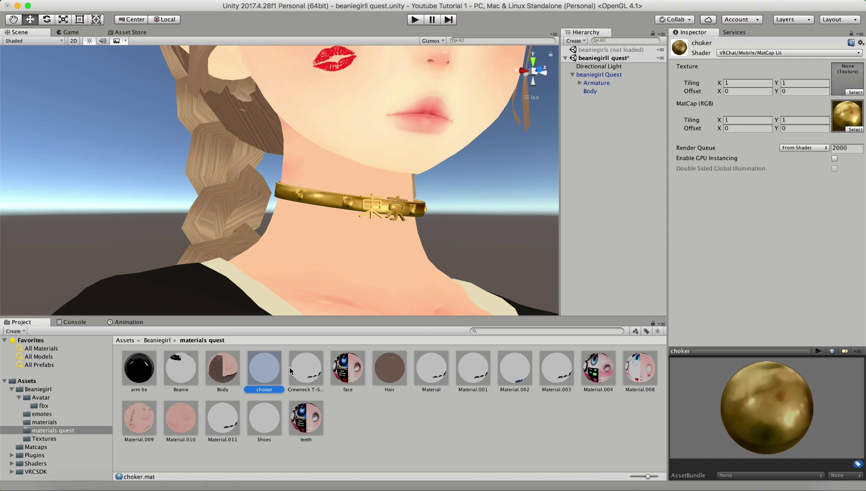
{"action": "left_click", "coordinate": [855, 93]}
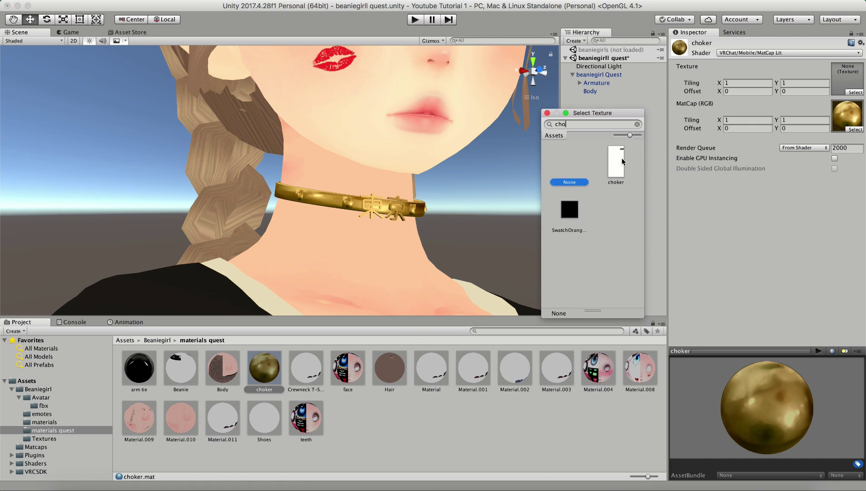
{"action": "double_click", "coordinate": [610, 164]}
- Clear the choker material's MatCap to None and try Glossy Silver on it
{"action": "left_click", "coordinate": [855, 129]}
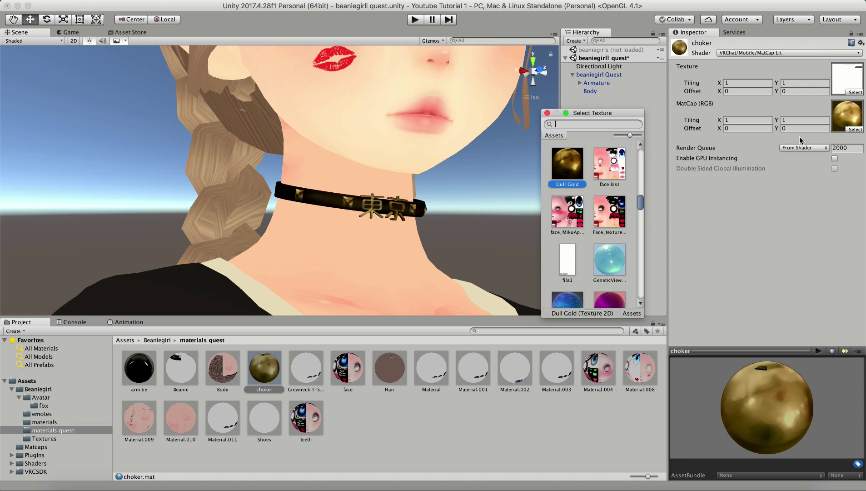
{"action": "scroll", "coordinate": [590, 205], "scroll_direction": "up", "scroll_amount": 5}
{"action": "double_click", "coordinate": [571, 172]}
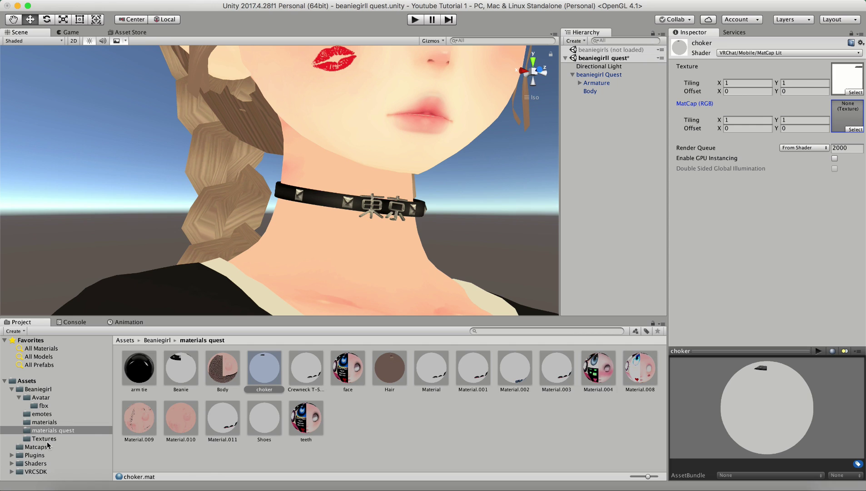
{"action": "left_click", "coordinate": [38, 448]}
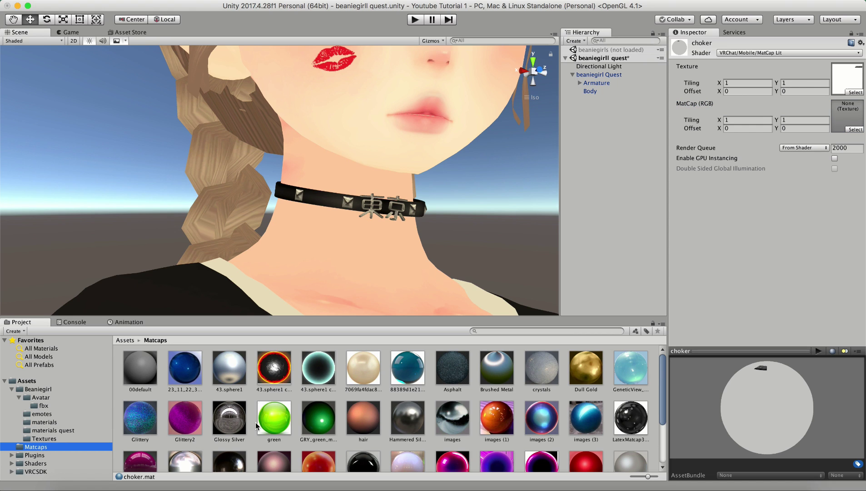
{"action": "left_click_drag", "start_coordinate": [243, 425], "coordinate": [847, 116]}
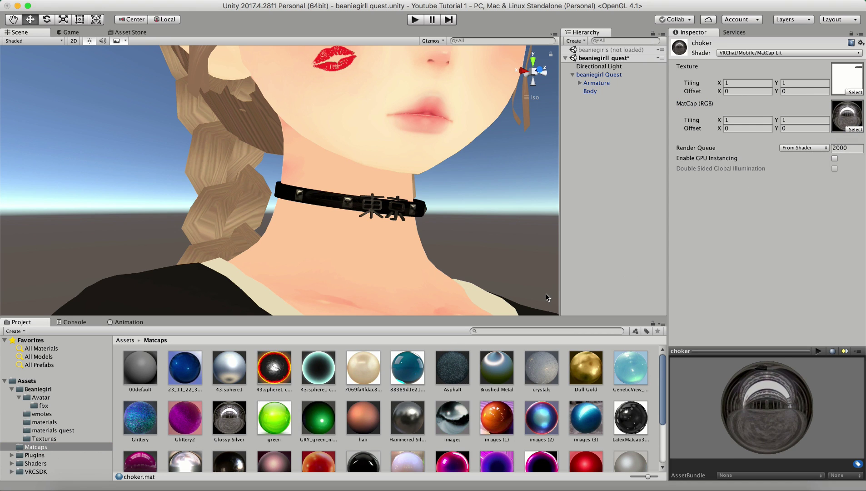
- Set the choker material's MatCap to metal
{"action": "scroll", "coordinate": [377, 414], "scroll_direction": "down", "scroll_amount": 3}
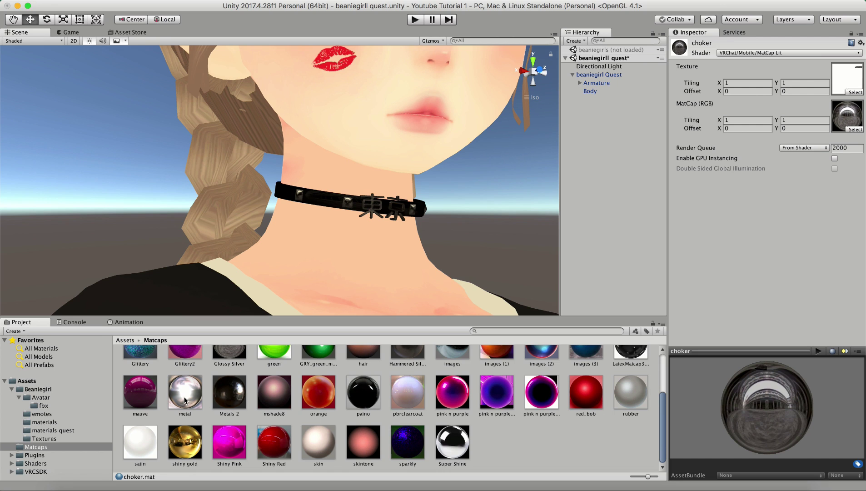
{"action": "left_click_drag", "start_coordinate": [185, 392], "coordinate": [848, 122]}
{"action": "scroll", "coordinate": [310, 238], "scroll_direction": "down", "scroll_amount": 10}
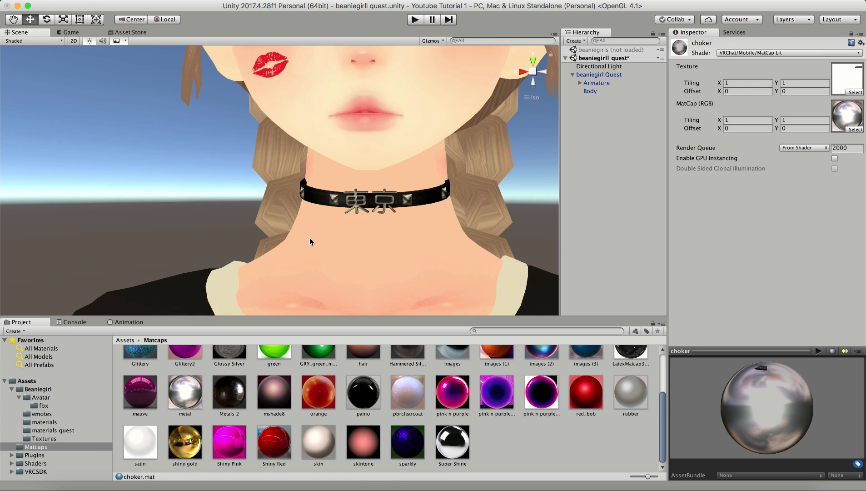
- Focus on the avatar's waist and create a material named Fanny Pack in the materials quest folder
{"action": "left_click_drag", "start_coordinate": [304, 250], "coordinate": [373, 234]}
{"action": "scroll", "coordinate": [292, 230], "scroll_direction": "up", "scroll_amount": 3}
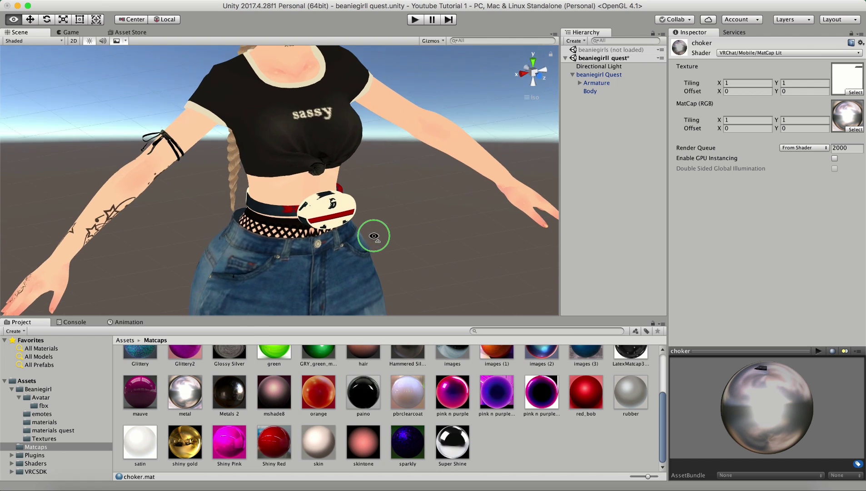
{"action": "scroll", "coordinate": [352, 236], "scroll_direction": "up", "scroll_amount": 3}
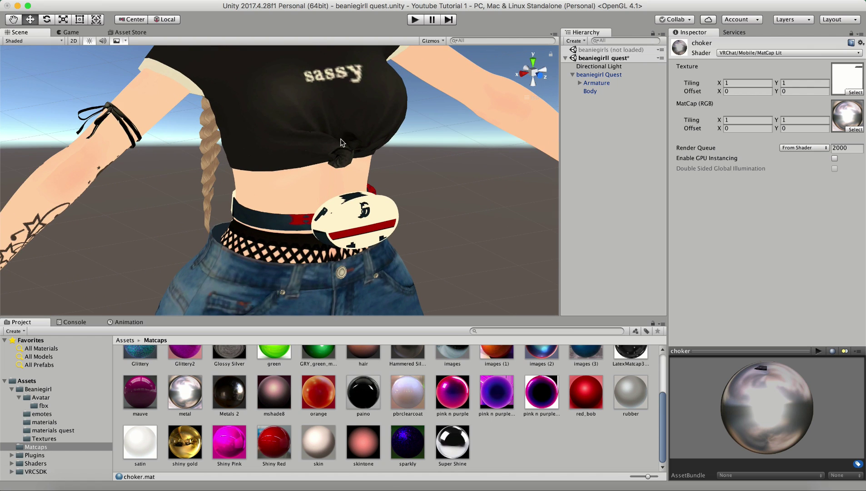
{"action": "scroll", "coordinate": [342, 145], "scroll_direction": "down", "scroll_amount": 10}
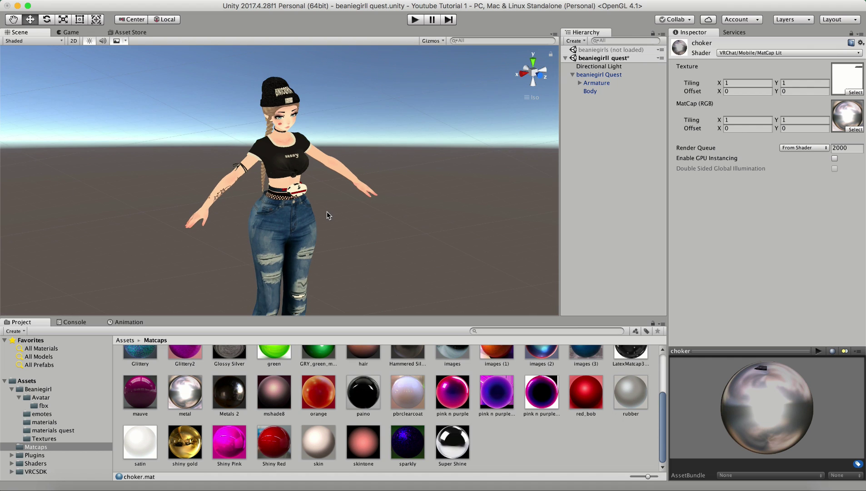
{"action": "scroll", "coordinate": [326, 211], "scroll_direction": "up", "scroll_amount": 8}
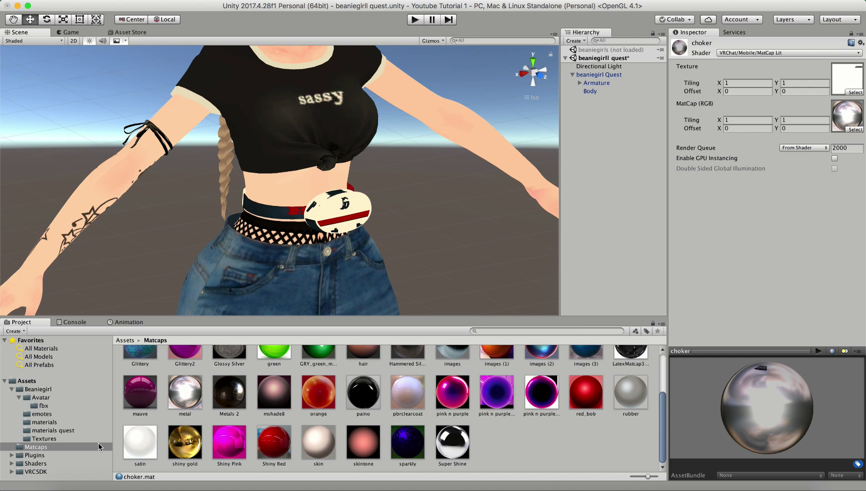
{"action": "left_click", "coordinate": [55, 430]}
{"action": "right_click", "coordinate": [359, 418]}
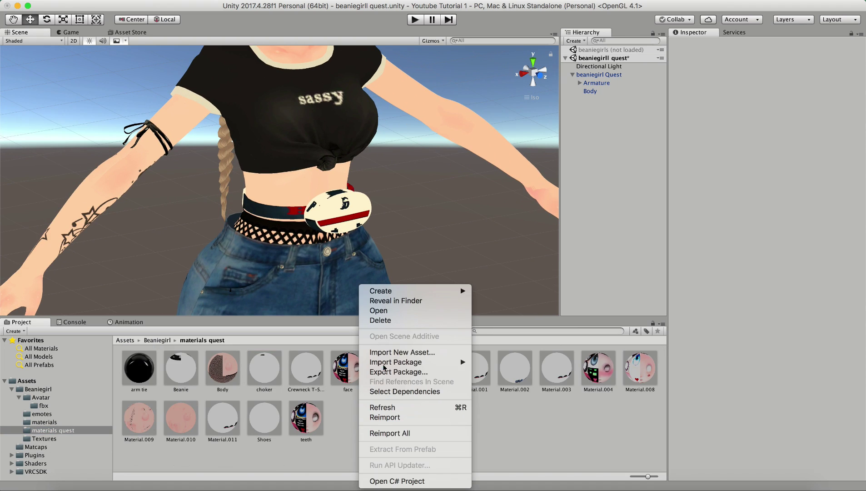
{"action": "mouse_move", "coordinate": [392, 294]}
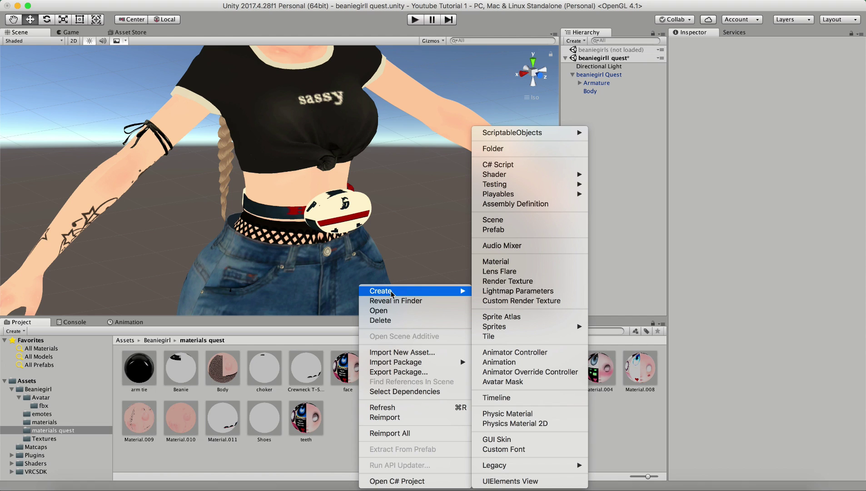
{"action": "left_click", "coordinate": [500, 262]}
{"action": "type", "text": "Fanny Pack"}
{"action": "key", "text": "Return"}
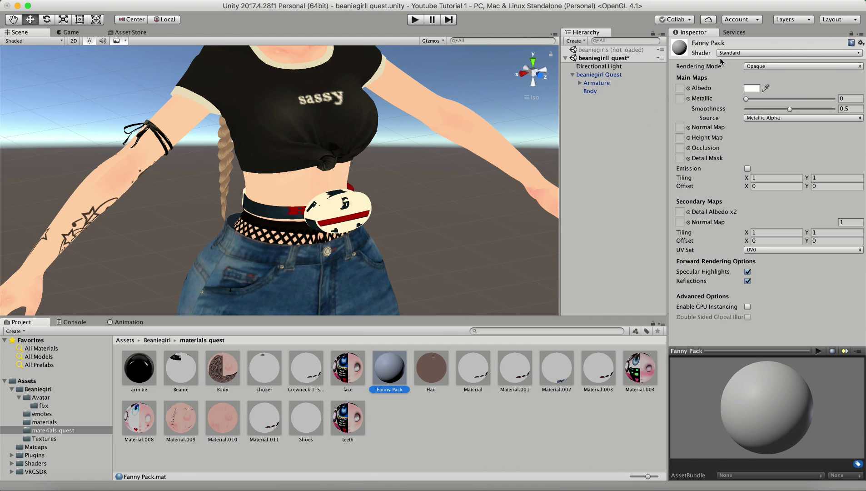
- Set the Fanny Pack material's shader to VRChat/Mobile/MatCap Lit and apply it to the fanny pack on the avatar
{"action": "left_click", "coordinate": [741, 54]}
{"action": "mouse_move", "coordinate": [736, 188]}
{"action": "mouse_move", "coordinate": [680, 188]}
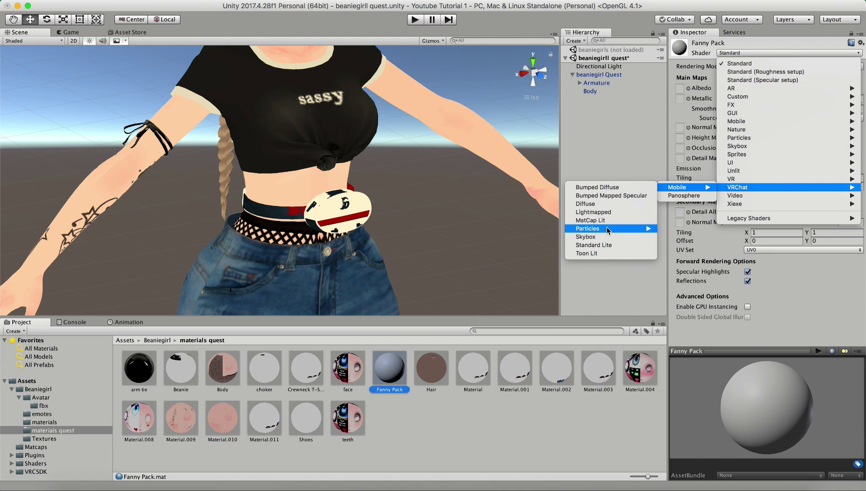
{"action": "left_click", "coordinate": [590, 220]}
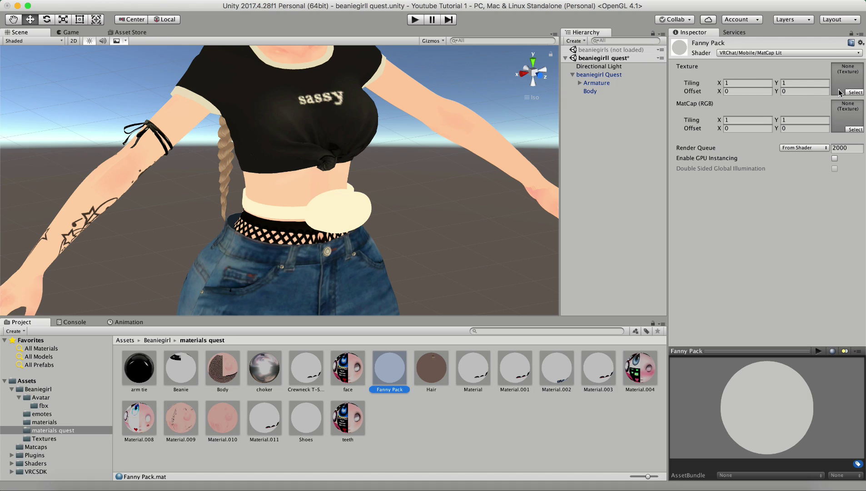
- Set the Fanny Pack material's texture to beltbag
{"action": "left_click", "coordinate": [854, 92]}
{"action": "scroll", "coordinate": [610, 241], "scroll_direction": "down", "scroll_amount": 3}
{"action": "left_click", "coordinate": [610, 241]}
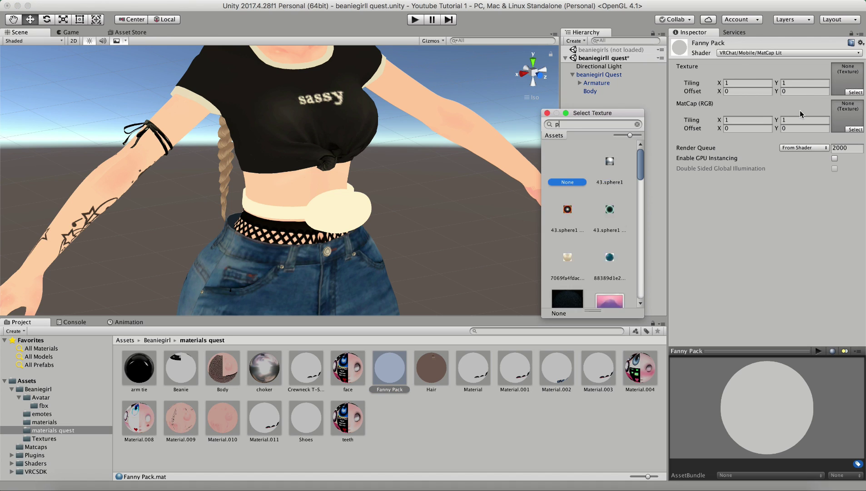
{"action": "scroll", "coordinate": [611, 241], "scroll_direction": "down", "scroll_amount": 5}
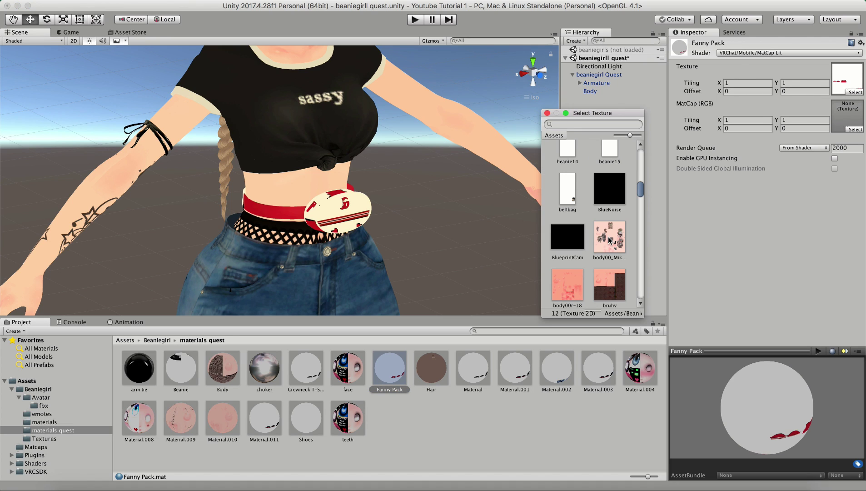
{"action": "left_click", "coordinate": [570, 201]}
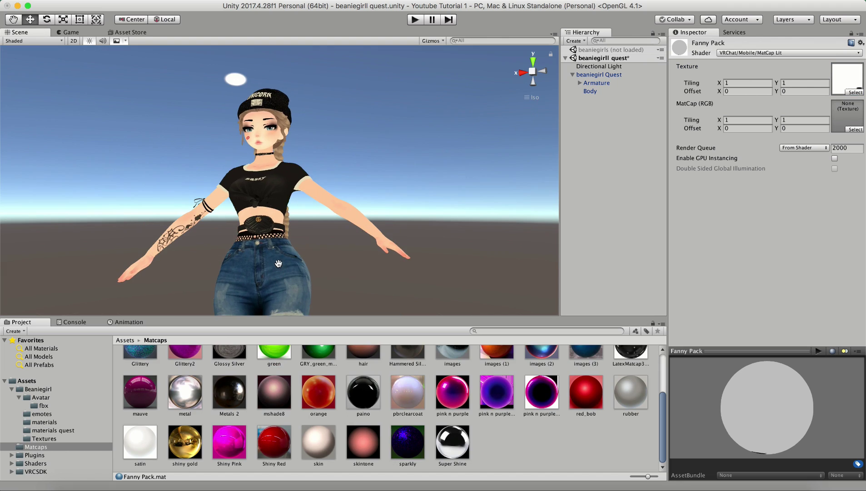
- Examine the avatar's outfit, legs and shoes from several angles
{"action": "left_click_drag", "start_coordinate": [267, 224], "coordinate": [266, 193], "text": "alt"}
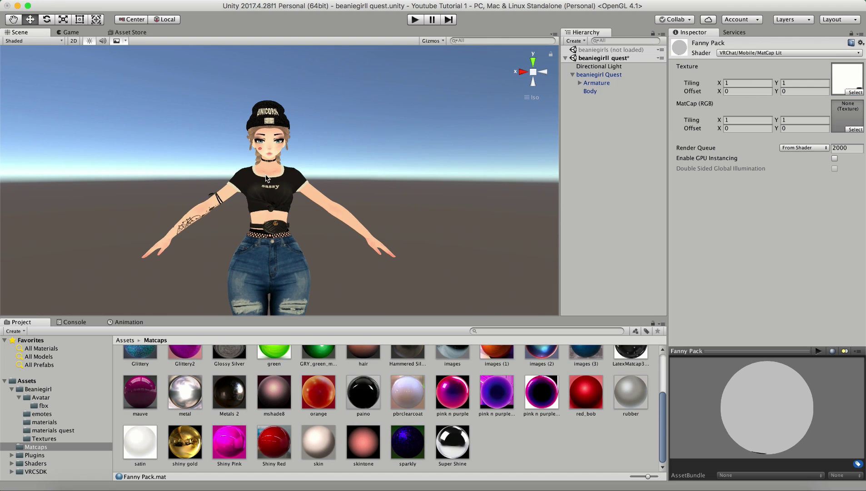
{"action": "scroll", "coordinate": [265, 191], "scroll_direction": "down", "scroll_amount": 3}
{"action": "left_click_drag", "start_coordinate": [282, 274], "coordinate": [275, 90]}
{"action": "scroll", "coordinate": [241, 208], "scroll_direction": "up", "scroll_amount": 4}
{"action": "left_click_drag", "start_coordinate": [241, 208], "coordinate": [59, 228], "text": "alt"}
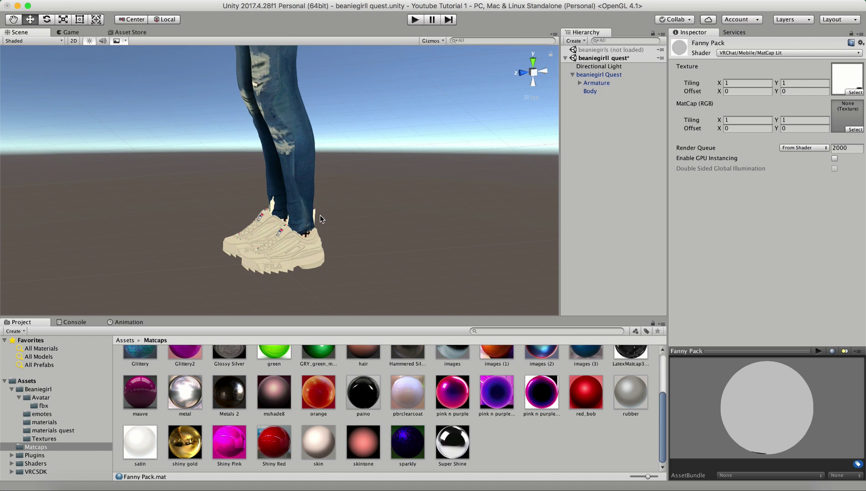
{"action": "left_click_drag", "start_coordinate": [299, 232], "coordinate": [503, 203], "text": "alt"}
{"action": "scroll", "coordinate": [237, 145], "scroll_direction": "up", "scroll_amount": 3}
{"action": "scroll", "coordinate": [237, 145], "scroll_direction": "up", "scroll_amount": 3}
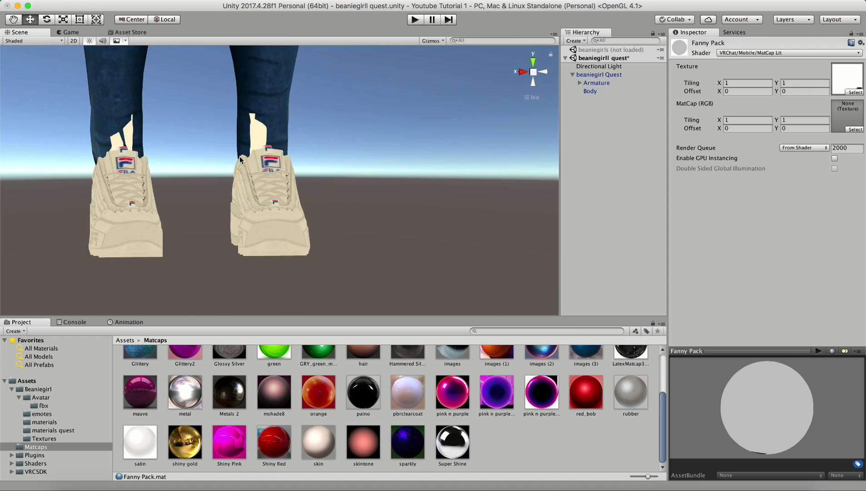
{"action": "scroll", "coordinate": [118, 144], "scroll_direction": "down", "scroll_amount": 3}
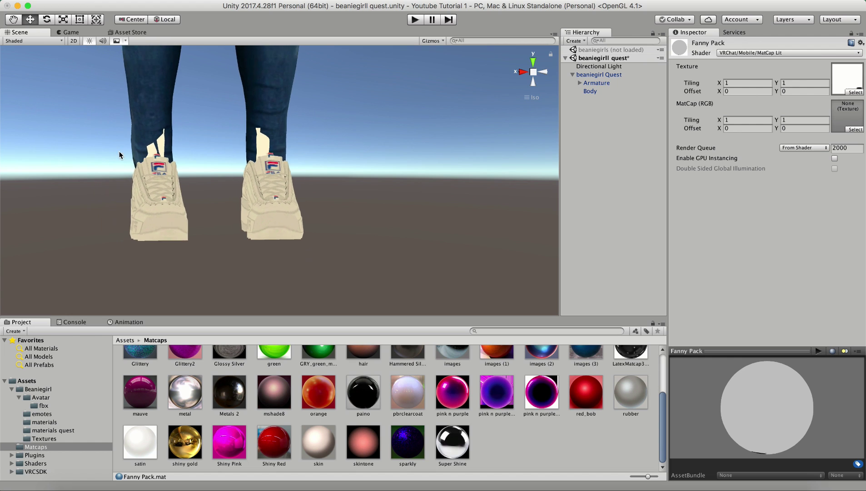
{"action": "left_click_drag", "start_coordinate": [219, 135], "coordinate": [353, 143], "text": "alt"}
{"action": "scroll", "coordinate": [269, 168], "scroll_direction": "down", "scroll_amount": 2}
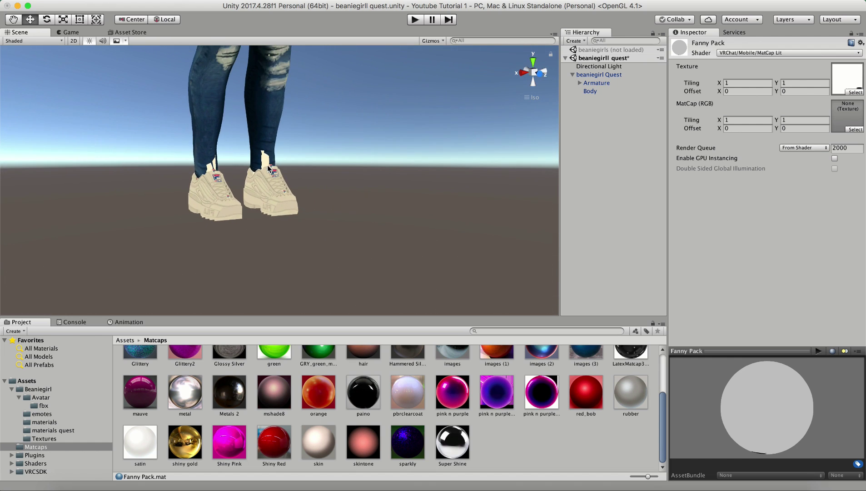
{"action": "scroll", "coordinate": [283, 118], "scroll_direction": "down", "scroll_amount": 2}
{"action": "left_click_drag", "start_coordinate": [260, 136], "coordinate": [319, 88], "text": "alt"}
- Frame the Body mesh and review the shader of each material assigned to it
{"action": "double_click", "coordinate": [591, 92]}
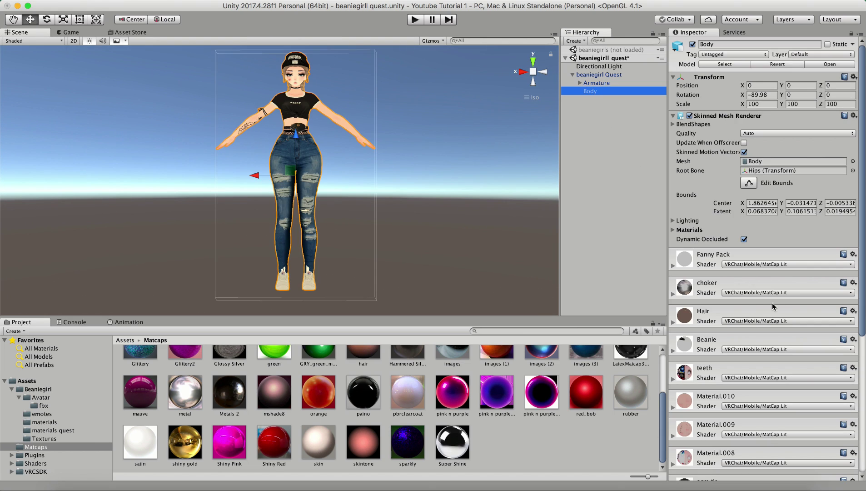
{"action": "scroll", "coordinate": [772, 277], "scroll_direction": "down", "scroll_amount": 10}
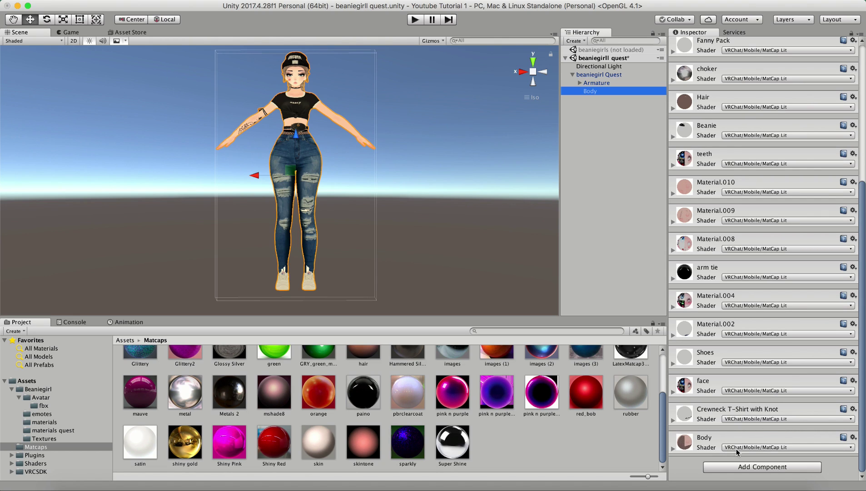
- Set the beaniegirl Quest animator's Controller to CustomOverrideEmpty 1 and assign Body as the avatar descriptor's Face Mesh
{"action": "left_click", "coordinate": [588, 75]}
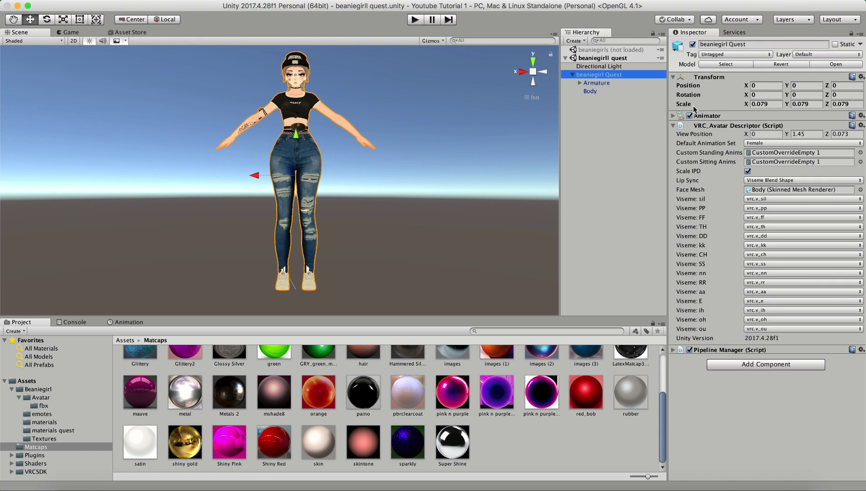
{"action": "left_click", "coordinate": [673, 116]}
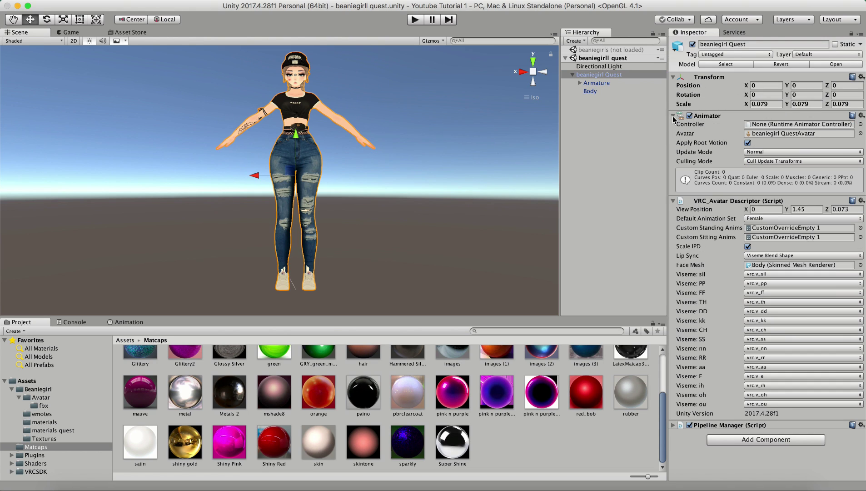
{"action": "left_click", "coordinate": [860, 125]}
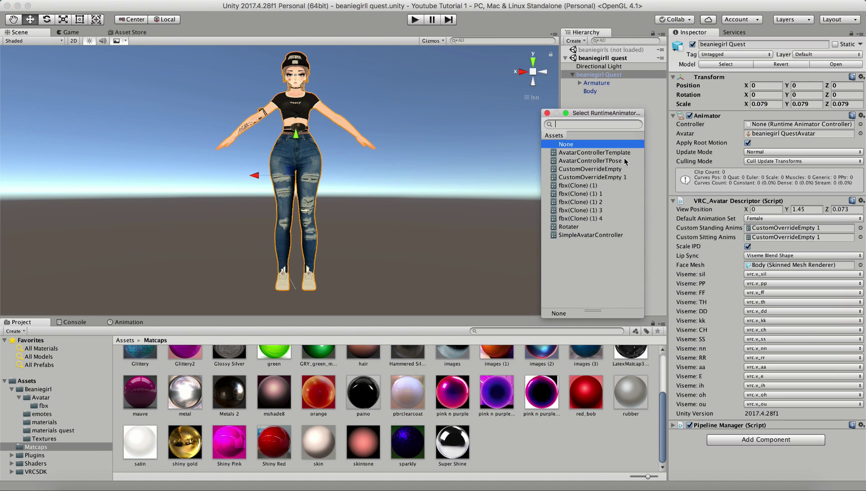
{"action": "double_click", "coordinate": [585, 178]}
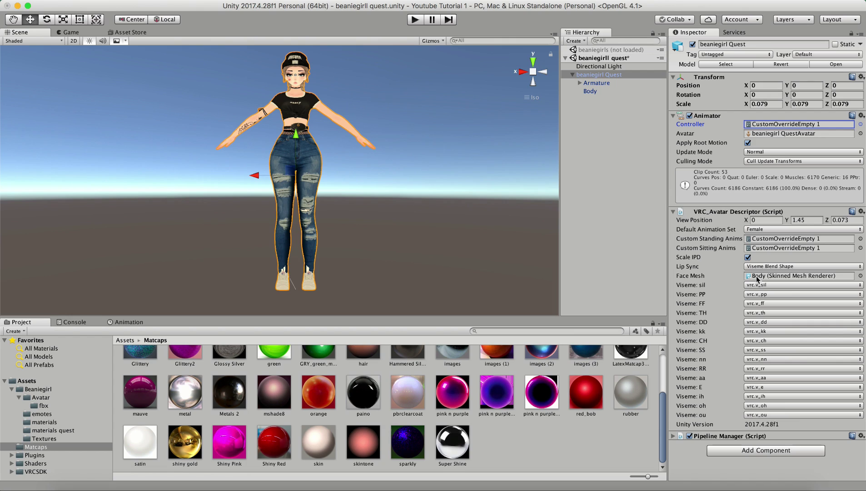
{"action": "left_click_drag", "start_coordinate": [591, 92], "coordinate": [761, 277]}
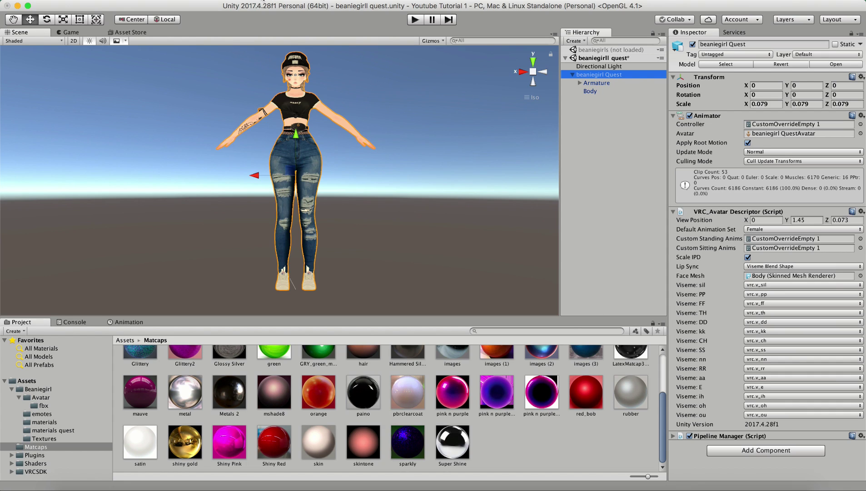
- Copy the Beanie Girl avatar's ID from the VRChat SDK content manager and close the control panel
{"action": "left_click", "coordinate": [245, 0]}
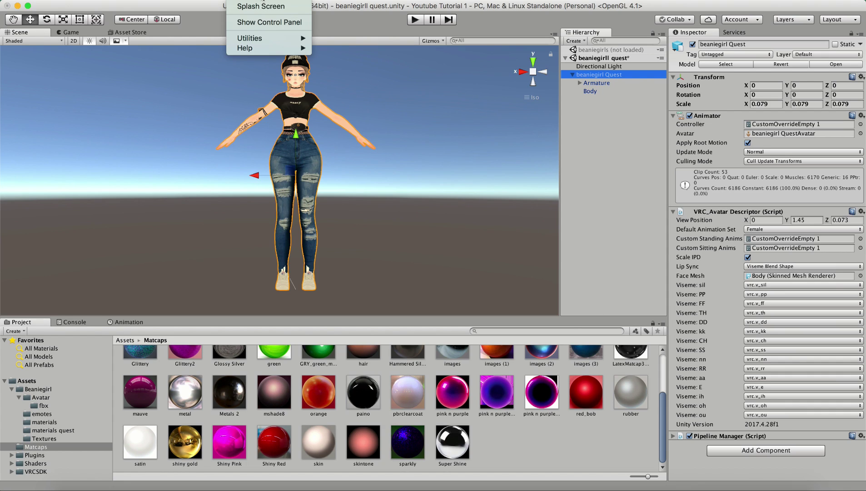
{"action": "left_click", "coordinate": [266, 23]}
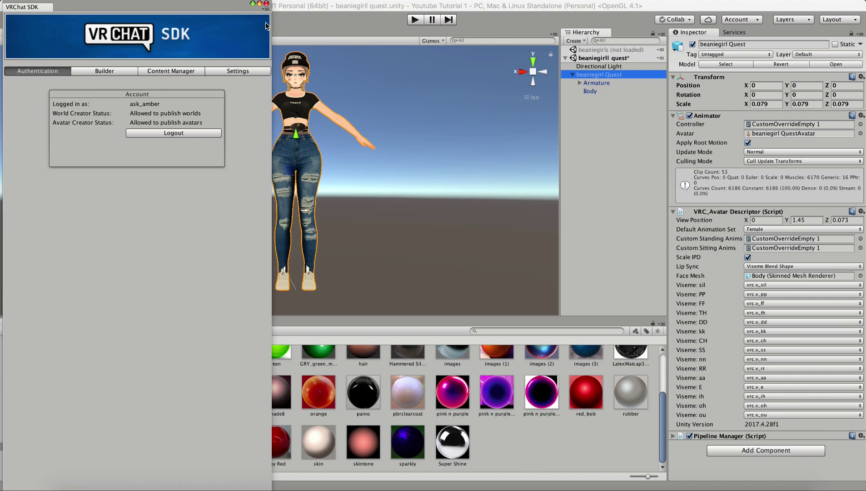
{"action": "left_click", "coordinate": [183, 72]}
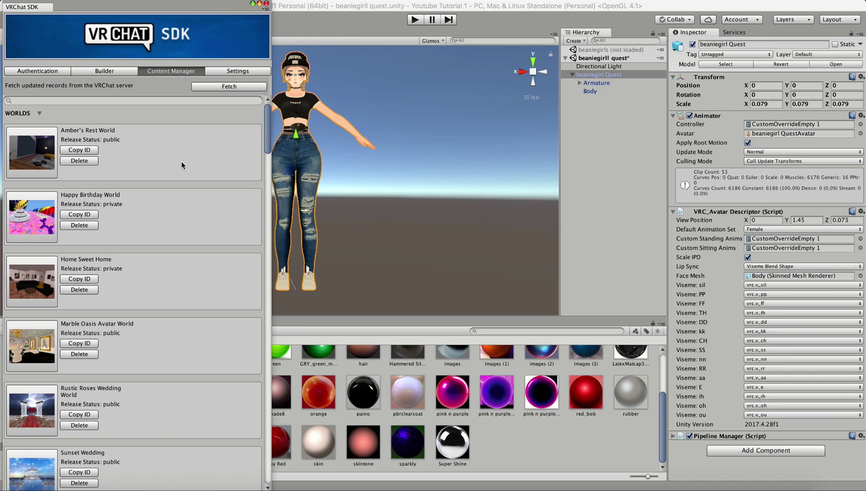
{"action": "scroll", "coordinate": [181, 166], "scroll_direction": "down", "scroll_amount": 10}
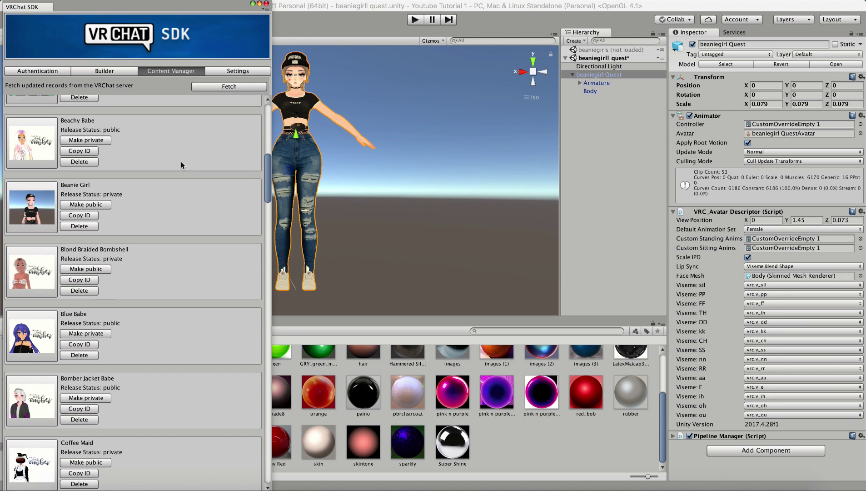
{"action": "scroll", "coordinate": [182, 162], "scroll_direction": "down", "scroll_amount": 1}
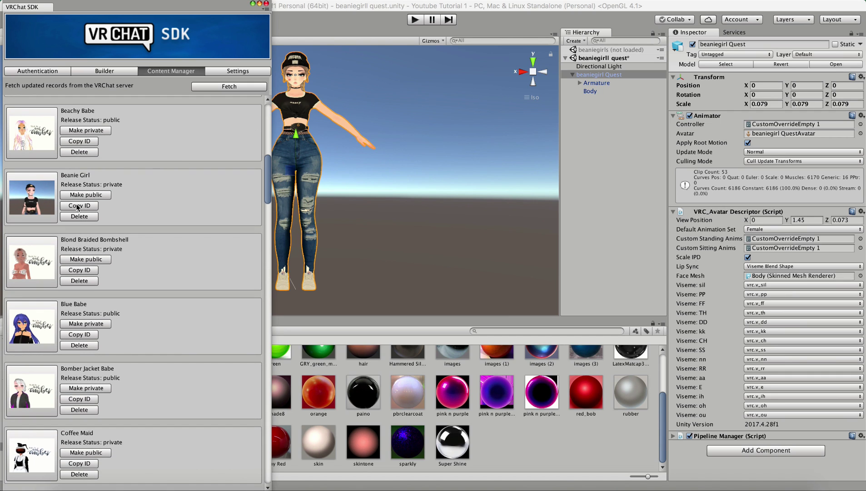
{"action": "left_click", "coordinate": [266, 4]}
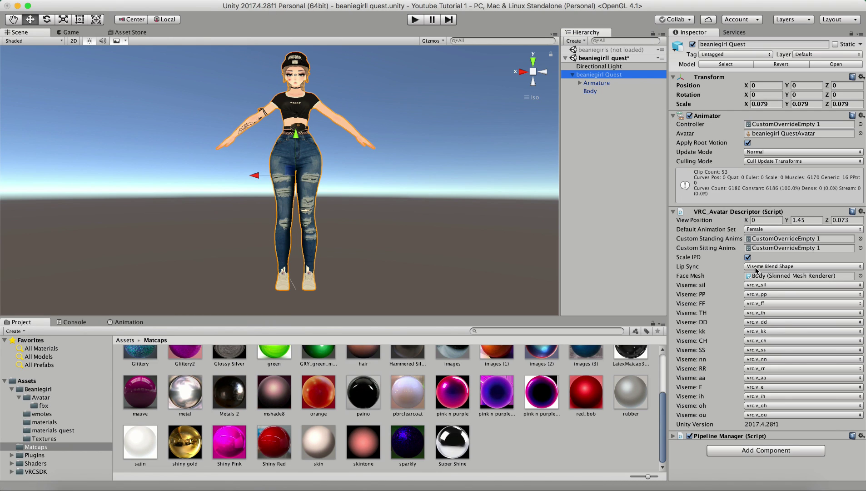
- Enter the copied avatar ID as beaniegirl Quest's Blueprint ID in the Pipeline Manager and attach it
{"action": "left_click", "coordinate": [673, 436]}
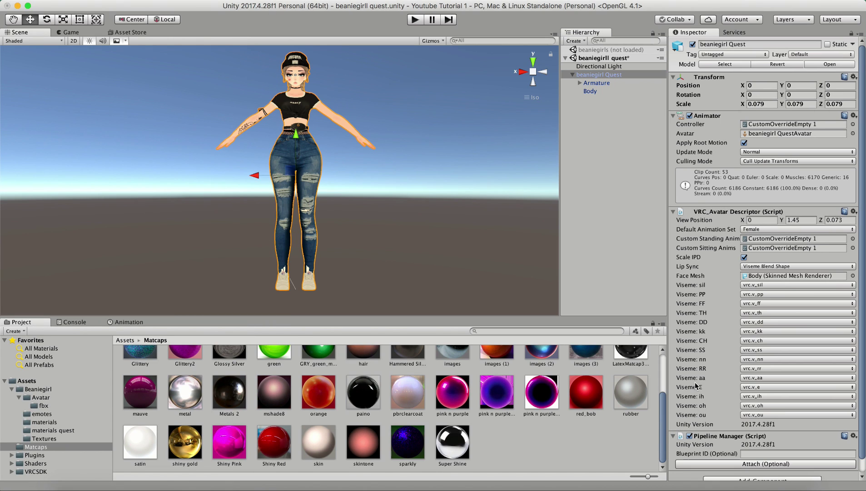
{"action": "scroll", "coordinate": [714, 394], "scroll_direction": "down", "scroll_amount": 1}
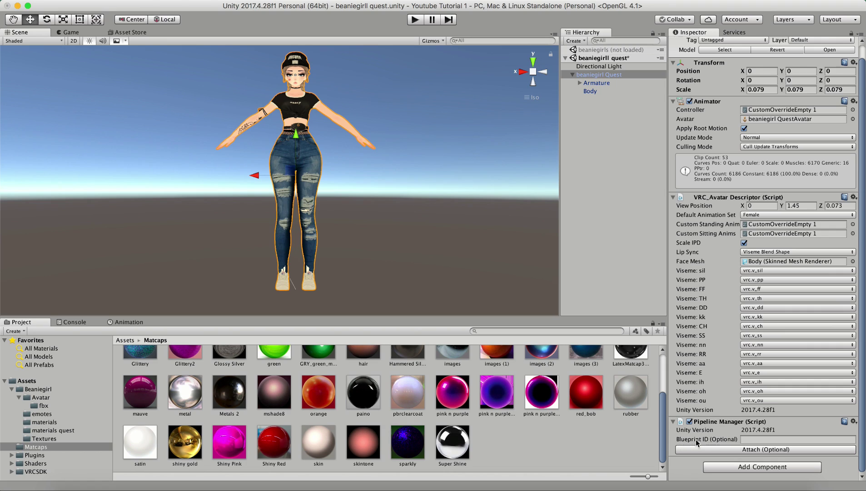
{"action": "left_click", "coordinate": [745, 440]}
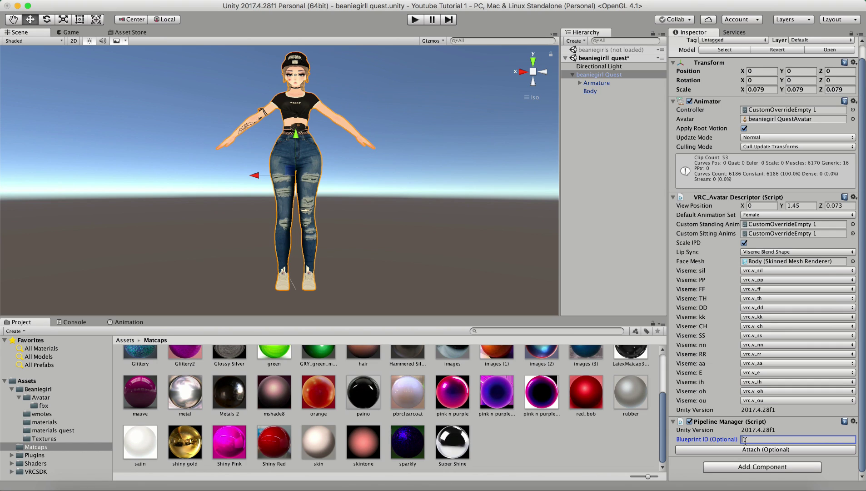
{"action": "type", "text": "avtr_89fee3d2-f677-44e3-a122-c59c6e8f192a"}
{"action": "left_click", "coordinate": [745, 449]}
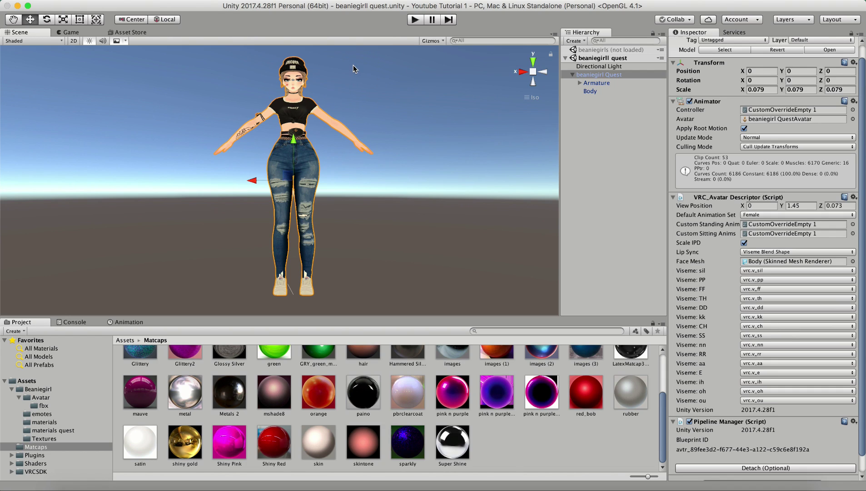
- Open the Build Settings and select Android in the platform list
{"action": "left_click", "coordinate": [65, 1]}
{"action": "left_click", "coordinate": [81, 94]}
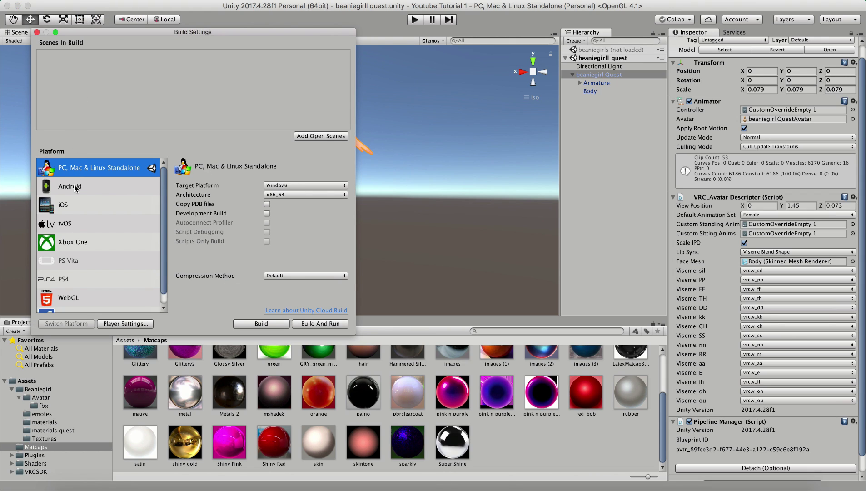
{"action": "left_click", "coordinate": [76, 187]}
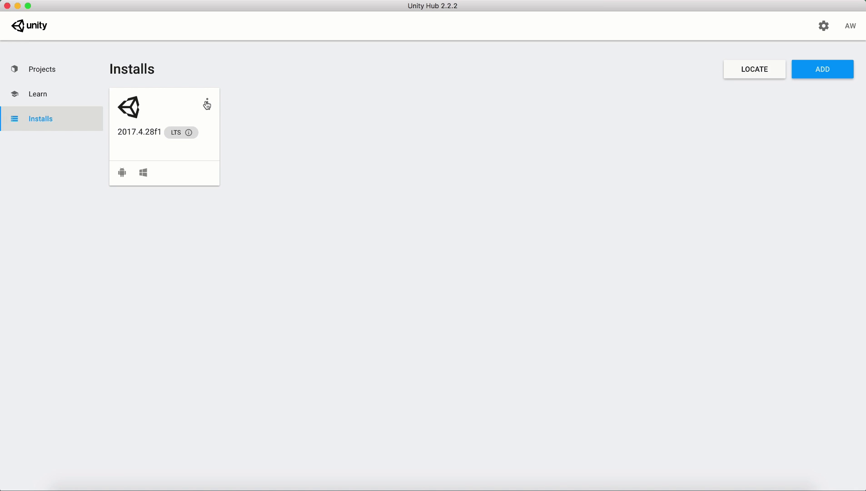
- In Unity Hub, check the modules of the 2017.4.28f1 install for Android Build Support
{"action": "left_click", "coordinate": [208, 104]}
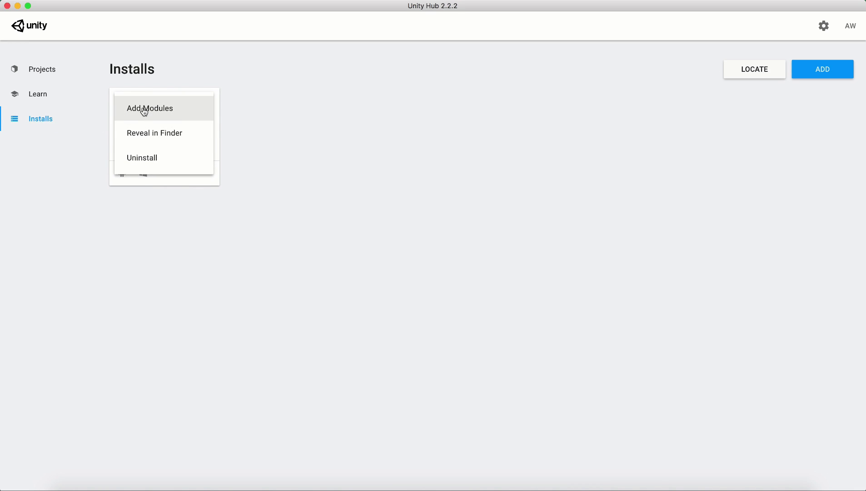
{"action": "left_click", "coordinate": [145, 109]}
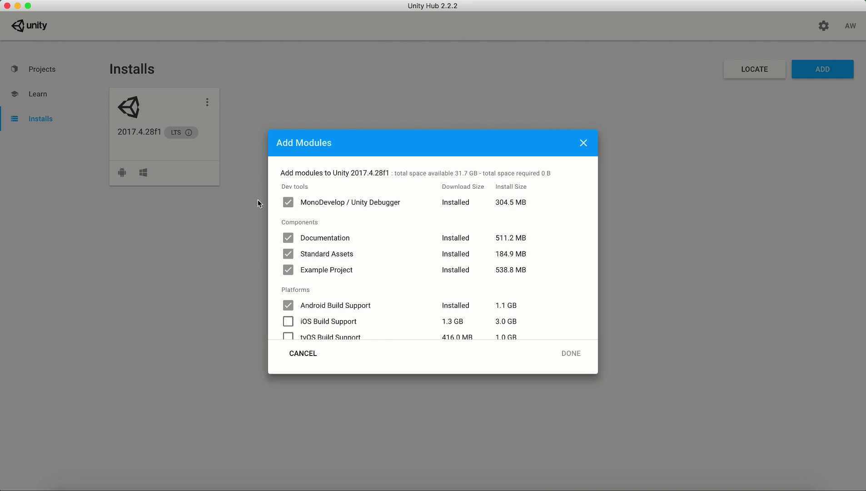
{"action": "scroll", "coordinate": [305, 267], "scroll_direction": "down", "scroll_amount": 1}
{"action": "scroll", "coordinate": [305, 264], "scroll_direction": "down", "scroll_amount": 3}
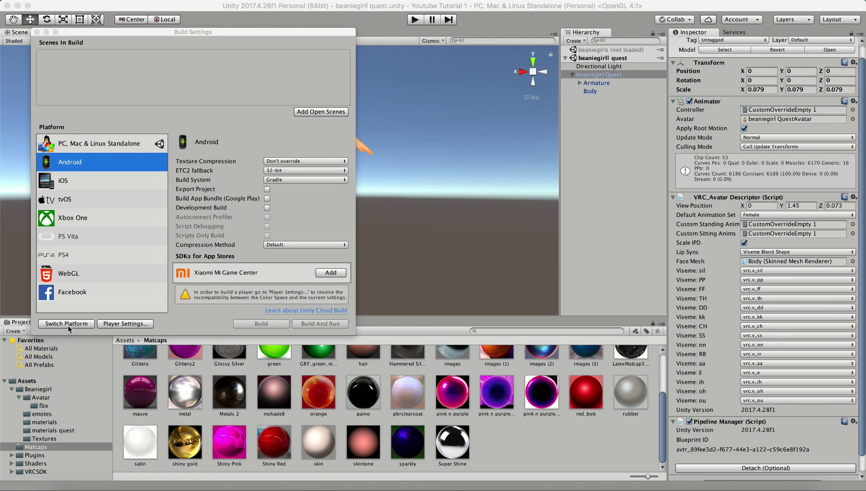
- Switch the project's build platform to Android and close the Build Settings
{"action": "left_click", "coordinate": [68, 325]}
{"action": "left_click", "coordinate": [69, 324]}
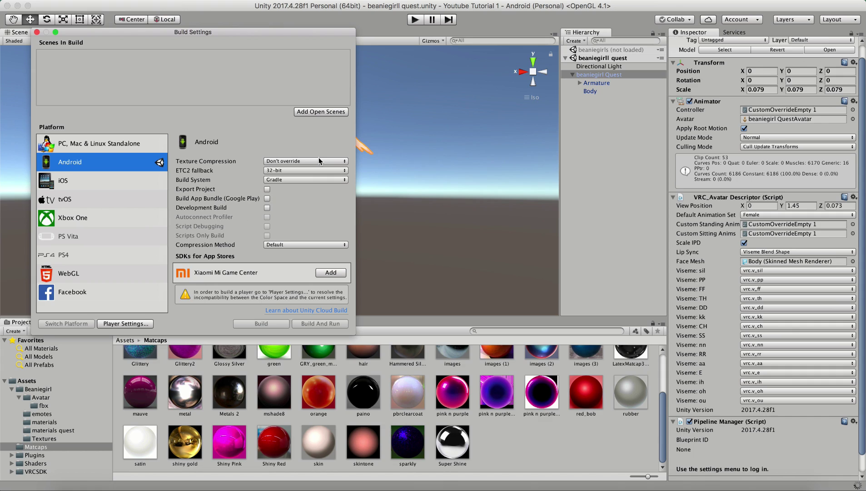
{"action": "left_click", "coordinate": [38, 32]}
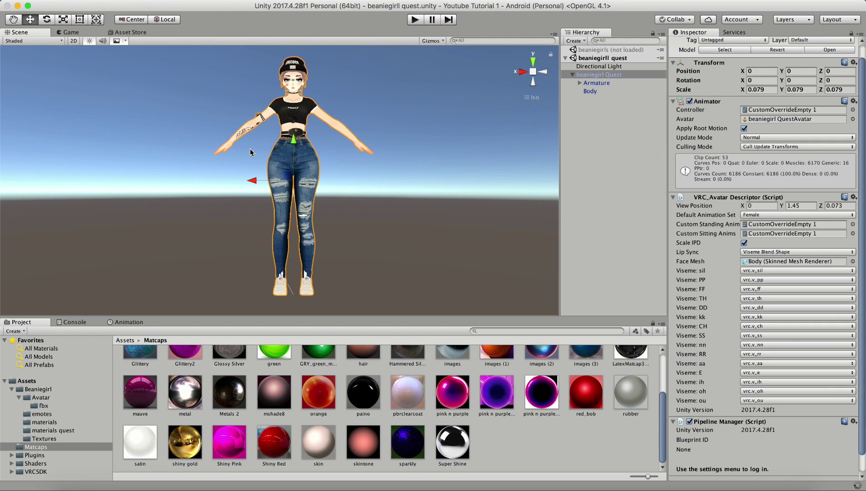
- Open the humanoid rig configuration of the beaniegirl Quest model in the fbx folder
{"action": "left_click", "coordinate": [138, 368]}
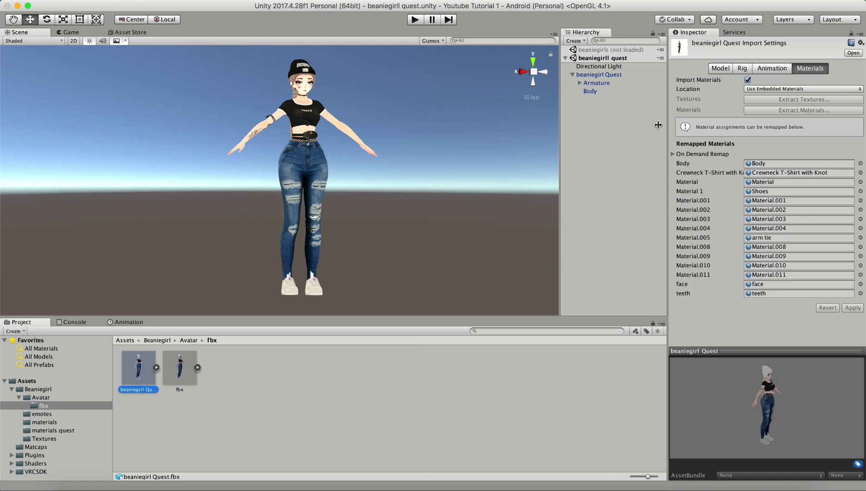
{"action": "left_click", "coordinate": [742, 68]}
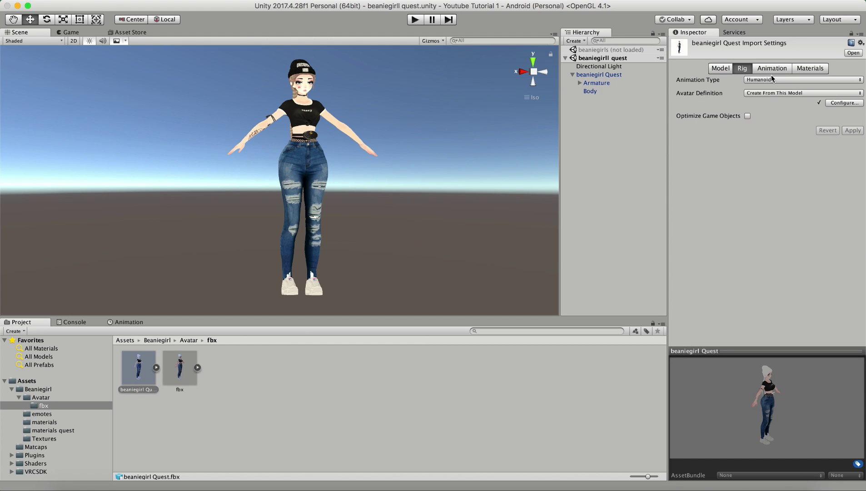
{"action": "left_click", "coordinate": [836, 102]}
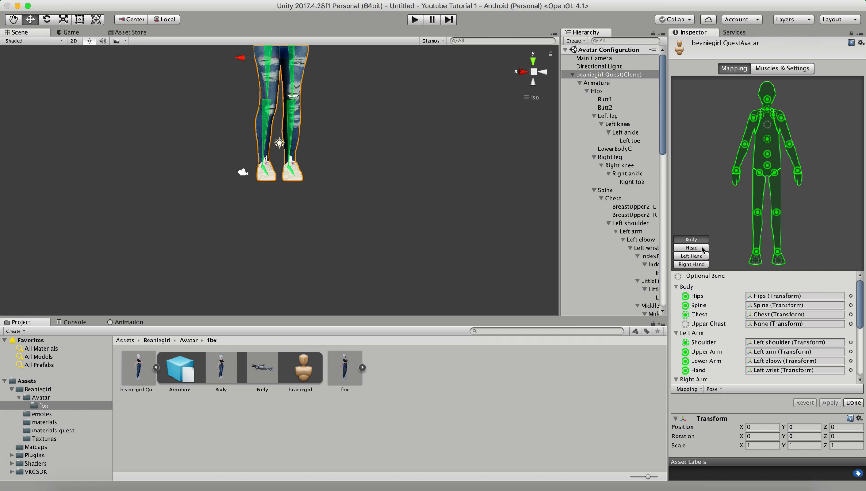
- Check the head bone mapping of the beaniegirl Quest humanoid rig and close the avatar configuration
{"action": "left_click", "coordinate": [688, 248]}
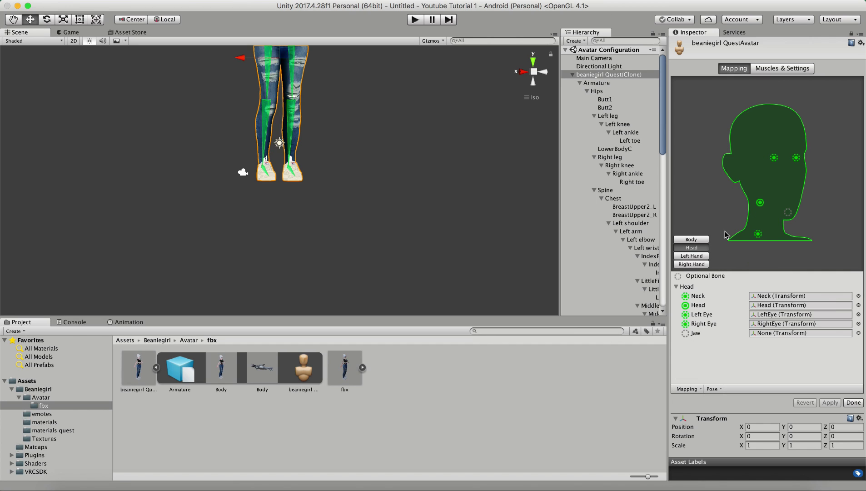
{"action": "left_click", "coordinate": [853, 403]}
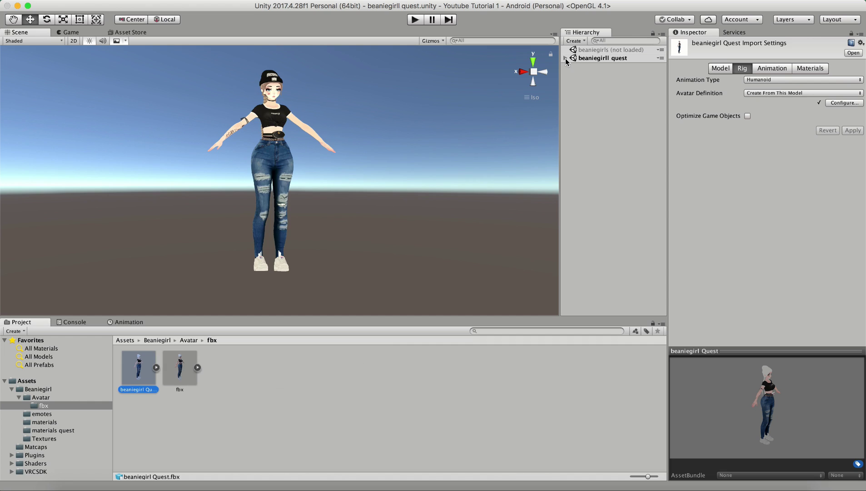
- Build the beaniegirl Quest avatar for publishing with the VRChat SDK builder
{"action": "left_click", "coordinate": [565, 57]}
{"action": "left_click", "coordinate": [595, 76]}
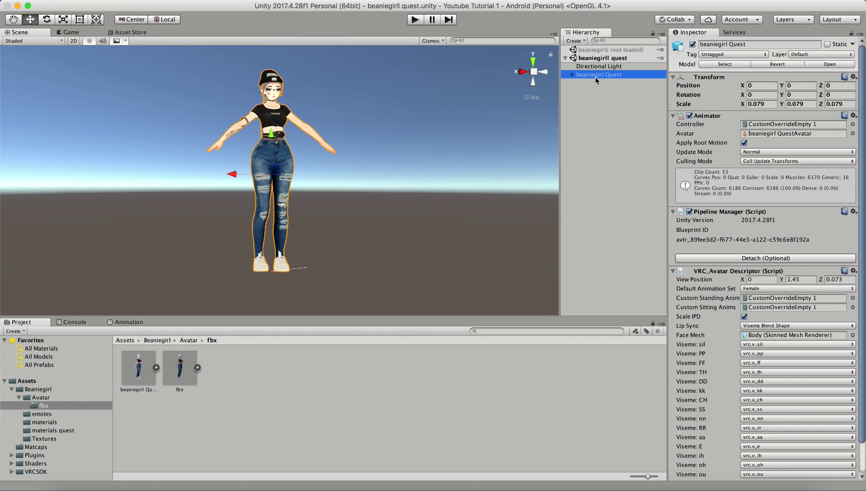
{"action": "left_click", "coordinate": [245, 0]}
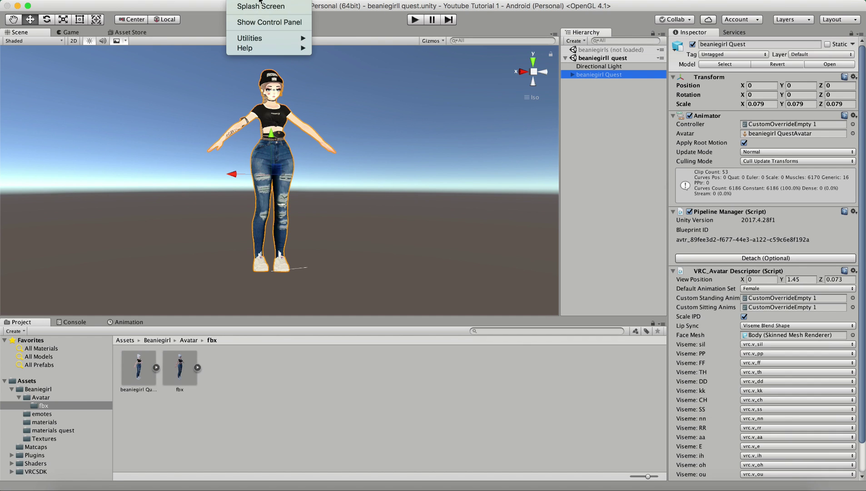
{"action": "left_click", "coordinate": [262, 21]}
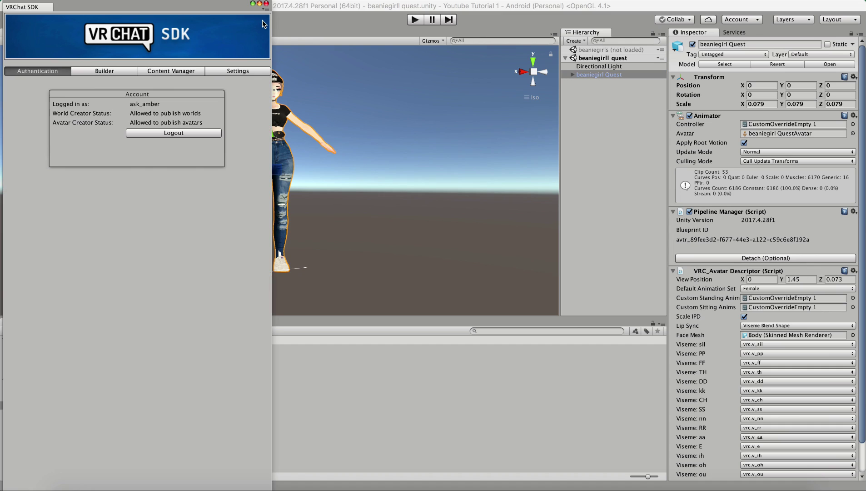
{"action": "left_click", "coordinate": [109, 71]}
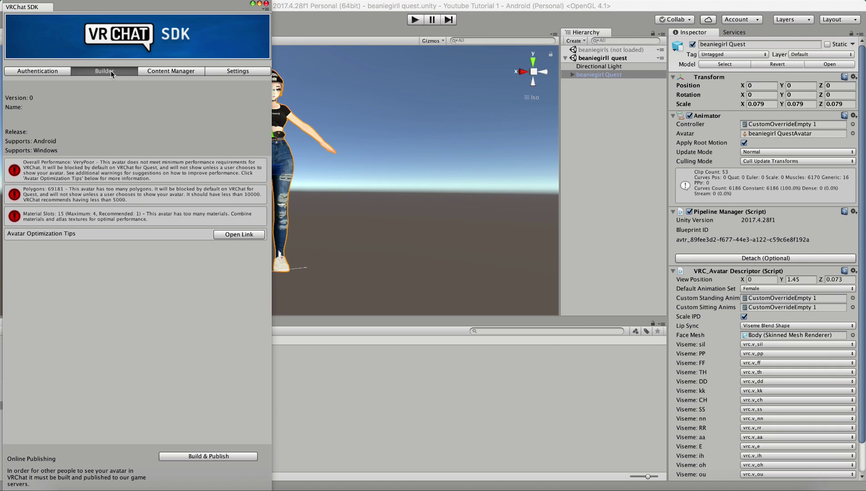
{"action": "left_click", "coordinate": [217, 455]}
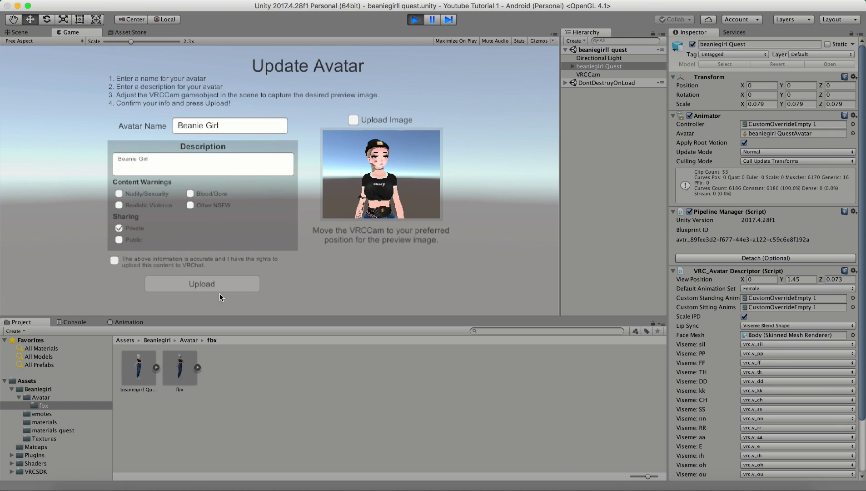
- Clear the avatar's description, confirm the content rights statement and upload the Beanie Girl avatar update
{"action": "left_click", "coordinate": [154, 159]}
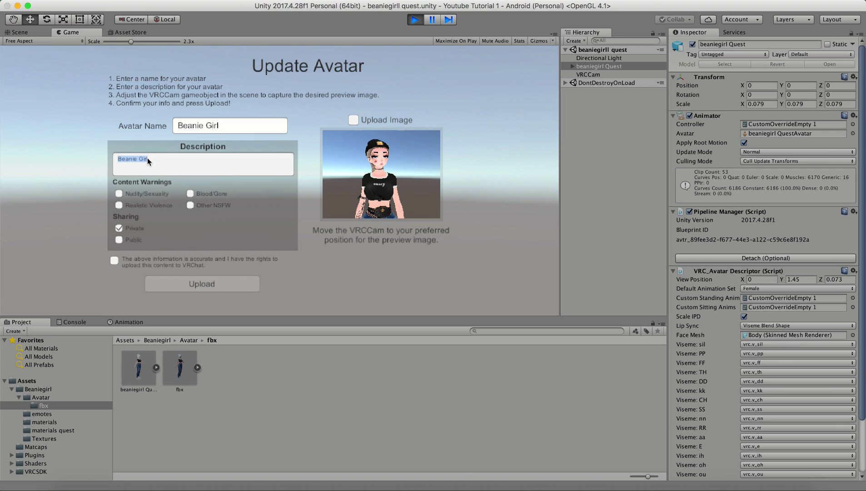
{"action": "key", "text": "BackSpace"}
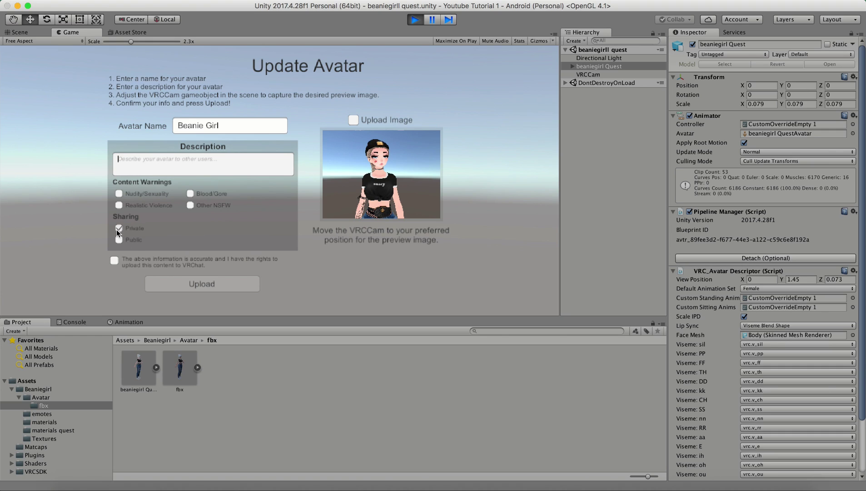
{"action": "left_click", "coordinate": [114, 261]}
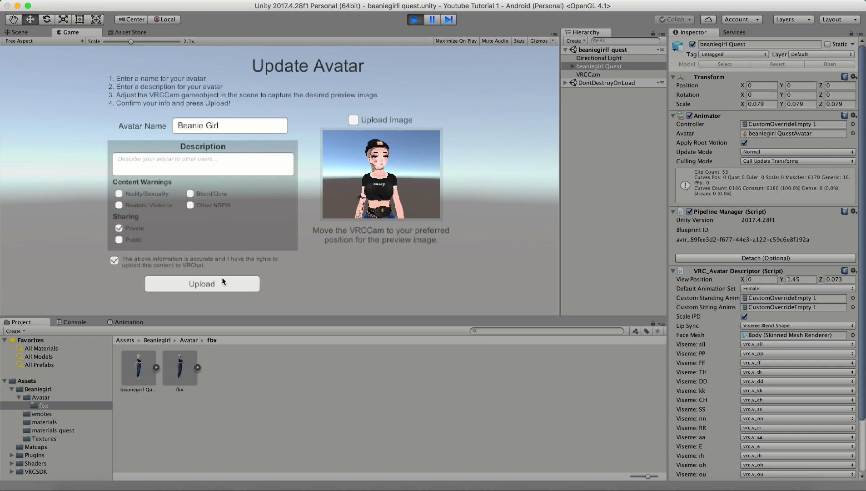
{"action": "left_click", "coordinate": [201, 284]}
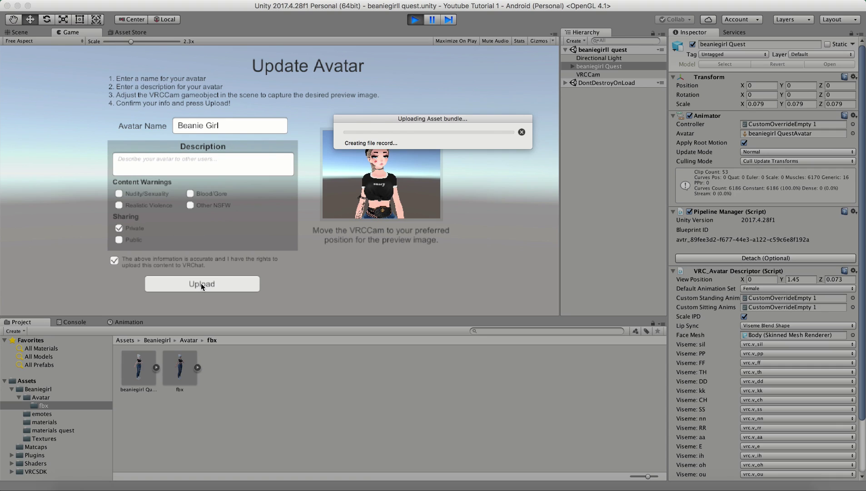